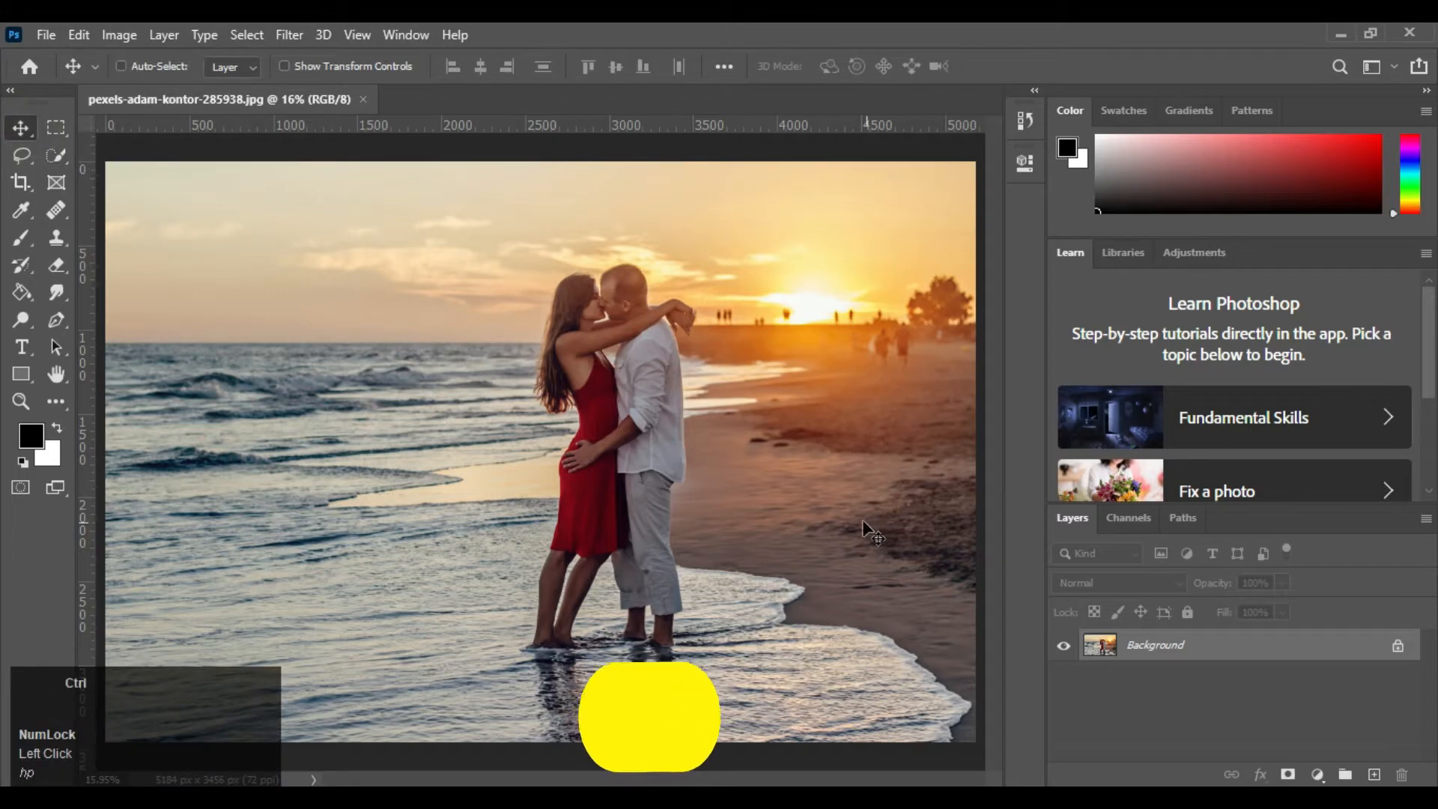
- Duplicate the beach photo's Background layer twice
{"action": "key", "text": "ctrl+j"}
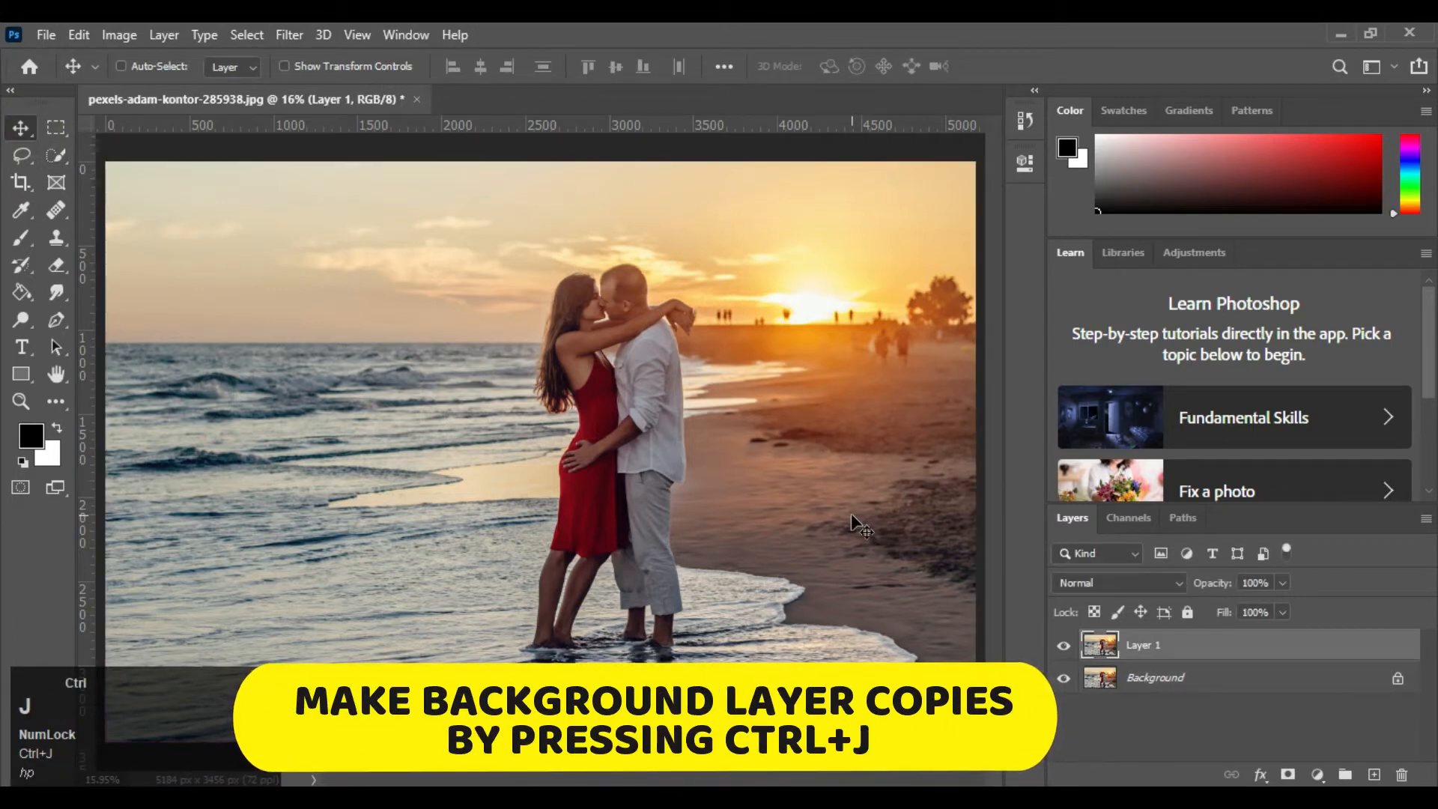
{"action": "key", "text": "j"}
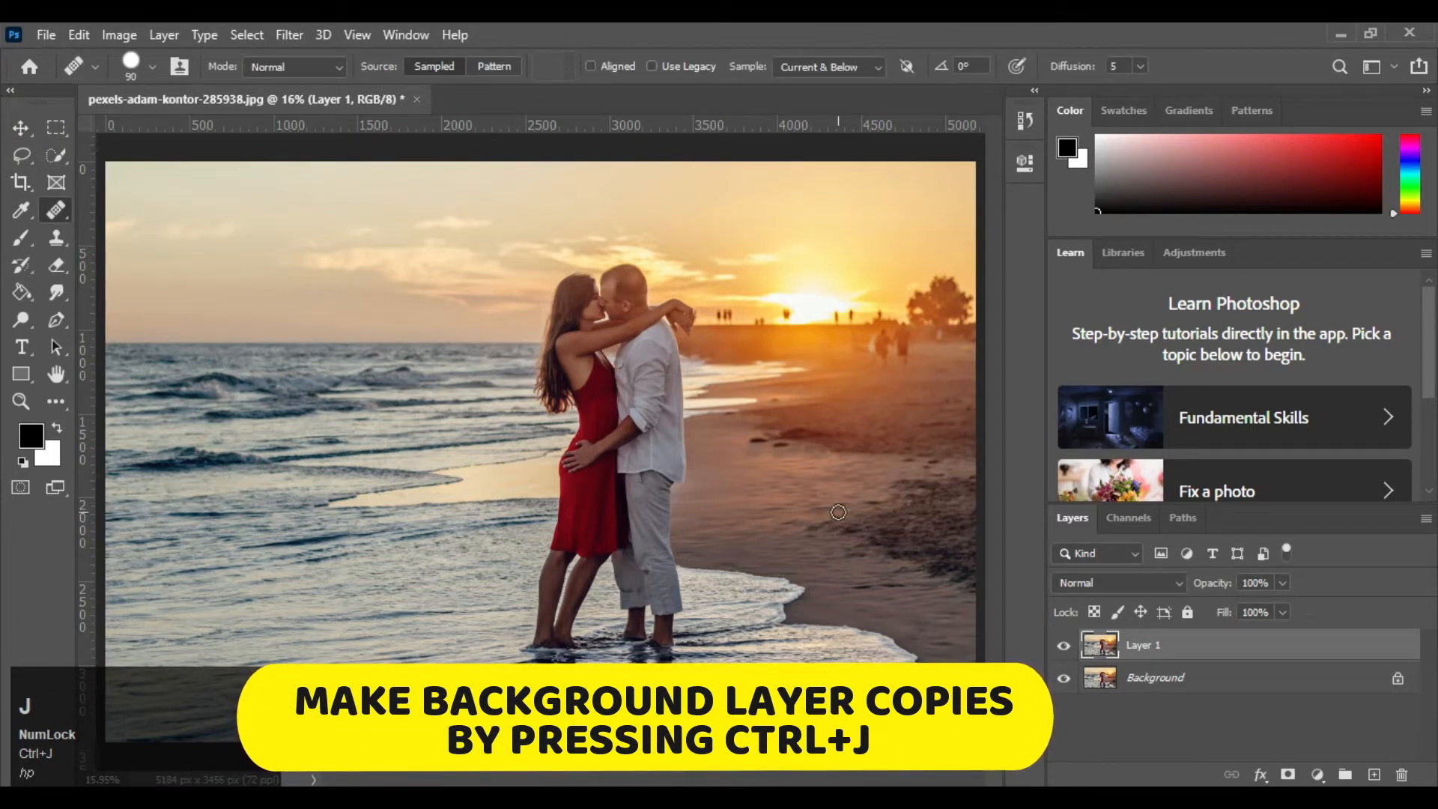
{"action": "key", "text": "ctrl+j"}
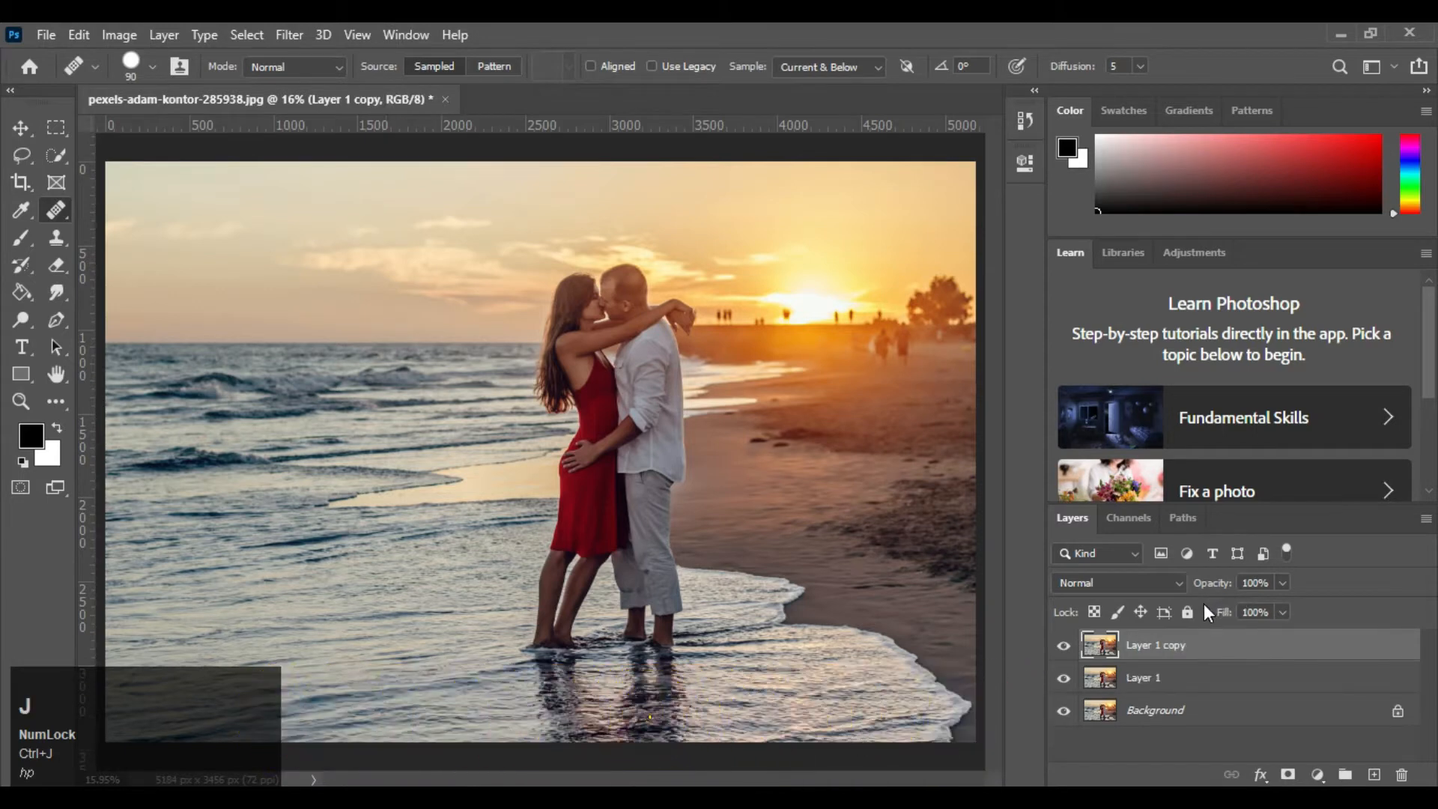
- Add an empty layer between the two photo copies and another empty layer directly above the Background
{"action": "left_click", "coordinate": [1376, 776], "text": "ctrl"}
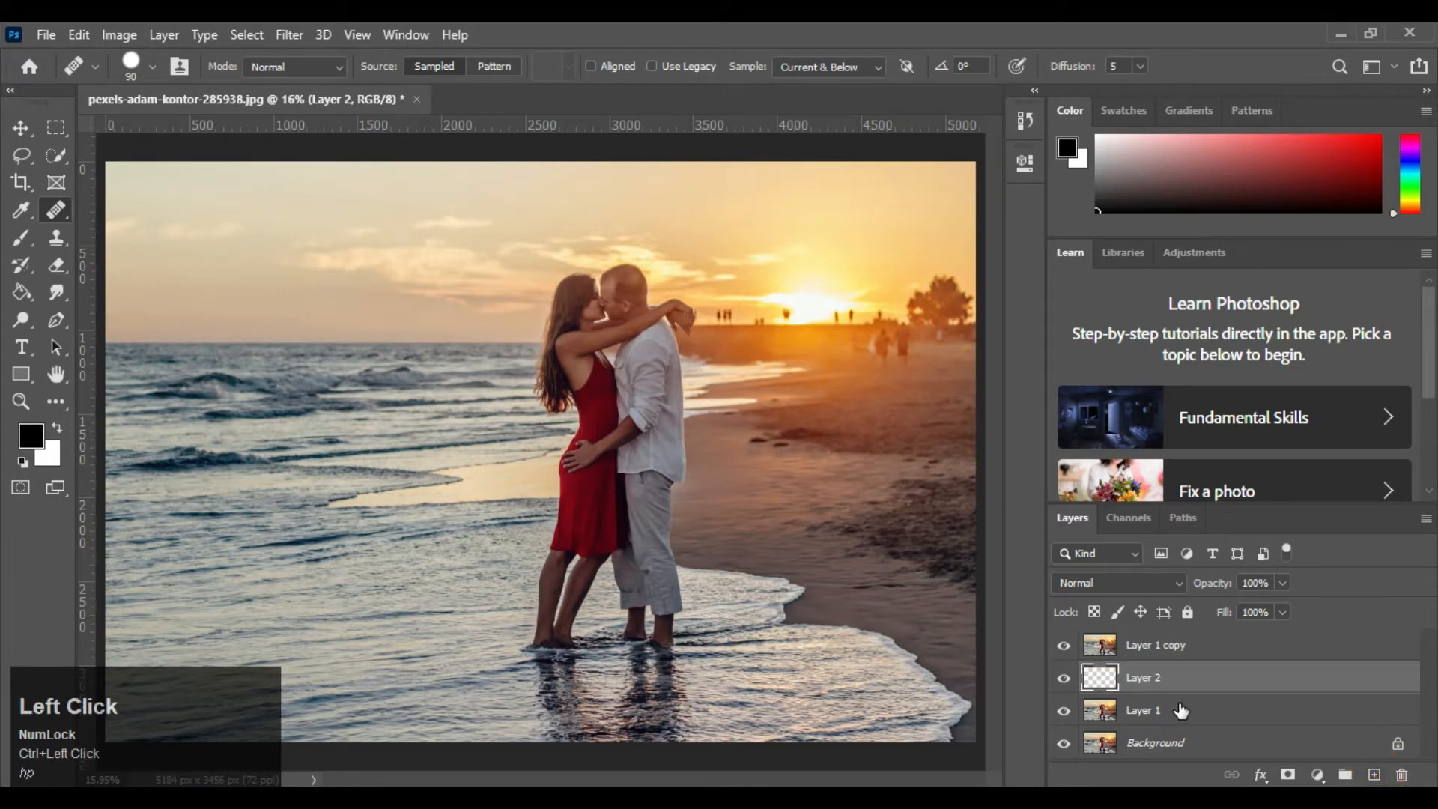
{"action": "left_click", "coordinate": [1136, 749]}
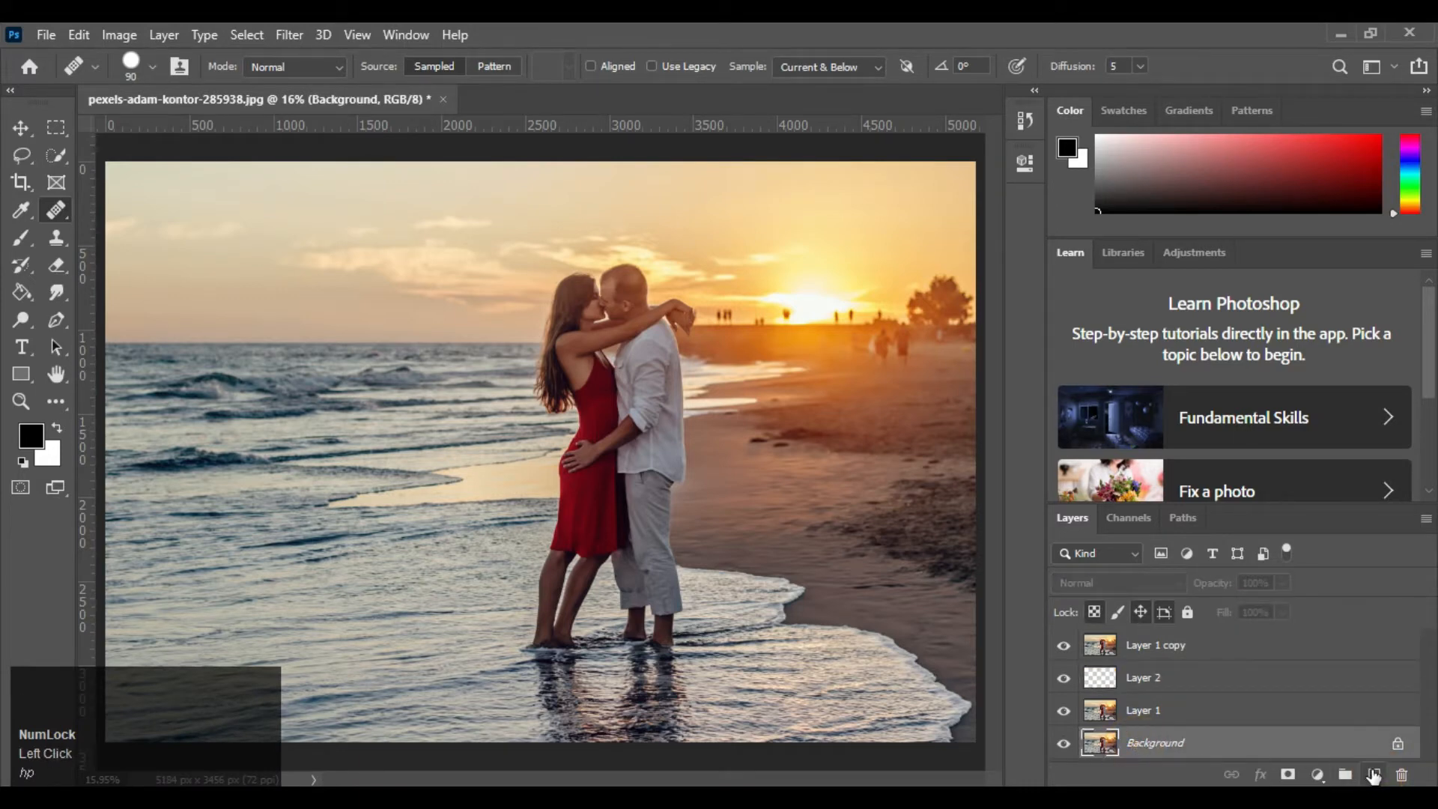
{"action": "left_click", "coordinate": [1374, 776]}
{"action": "key", "text": "v"}
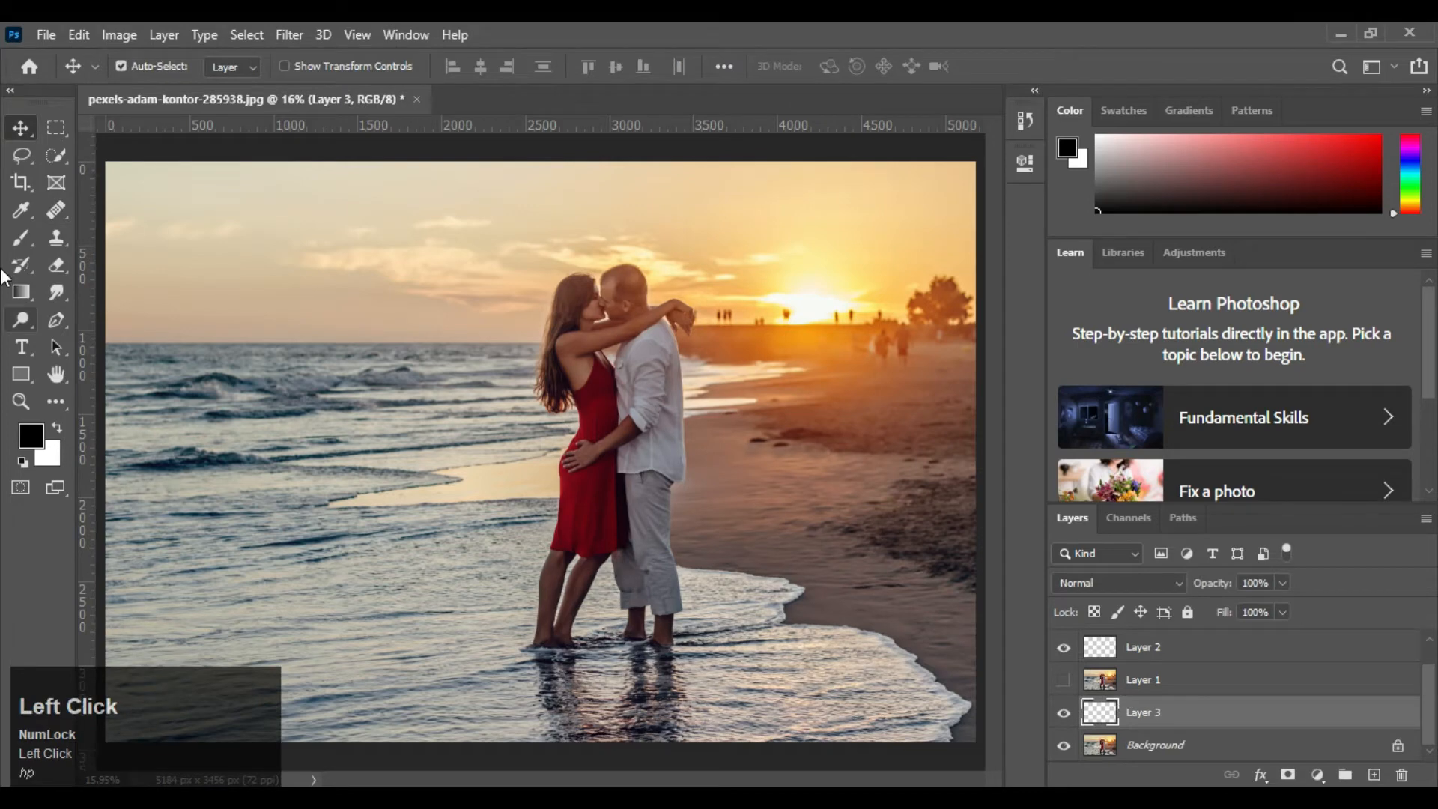
- Edit the Gradient tool's gradient and set its starting colour stop to the light golden yellow #fad785
{"action": "left_click", "coordinate": [23, 292]}
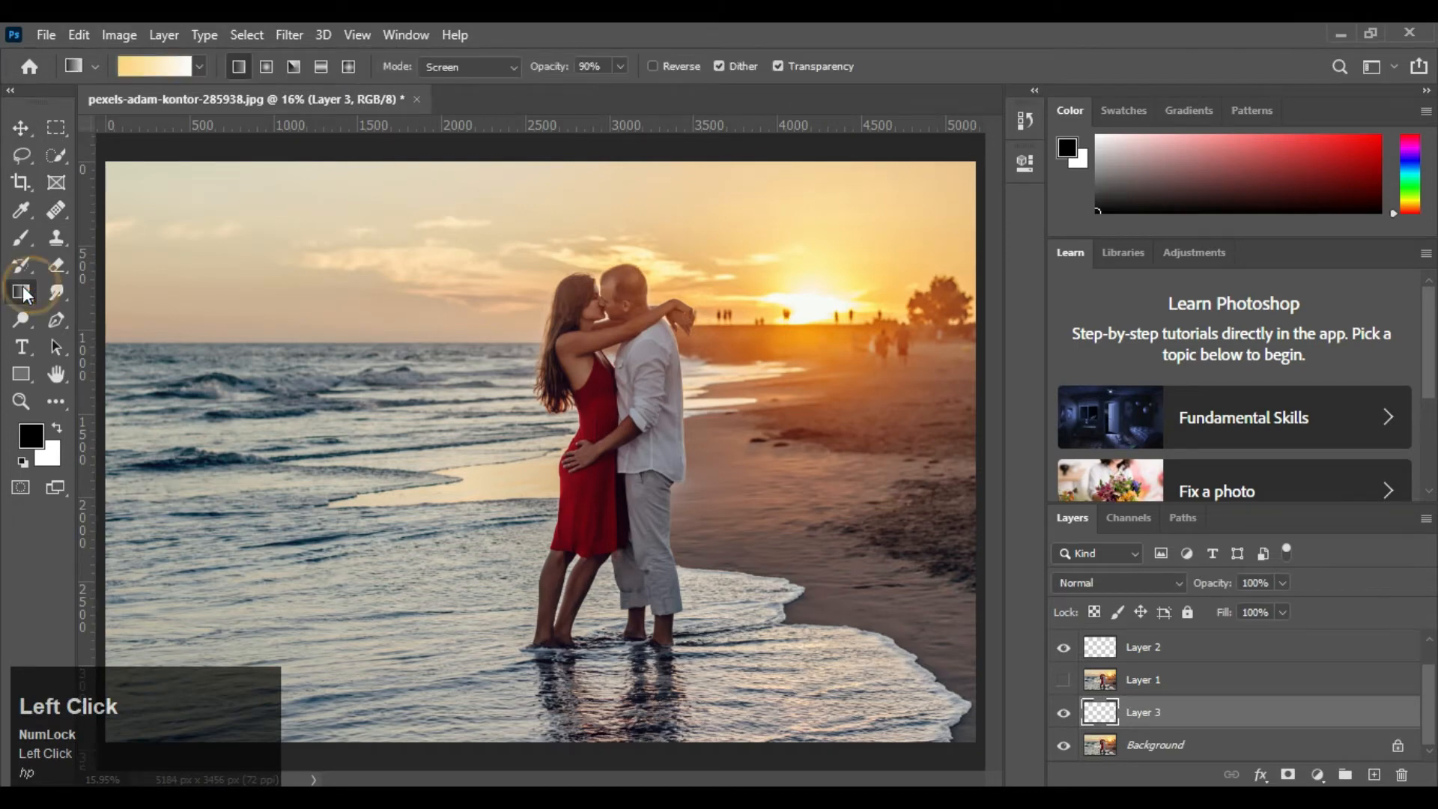
{"action": "left_click", "coordinate": [132, 64]}
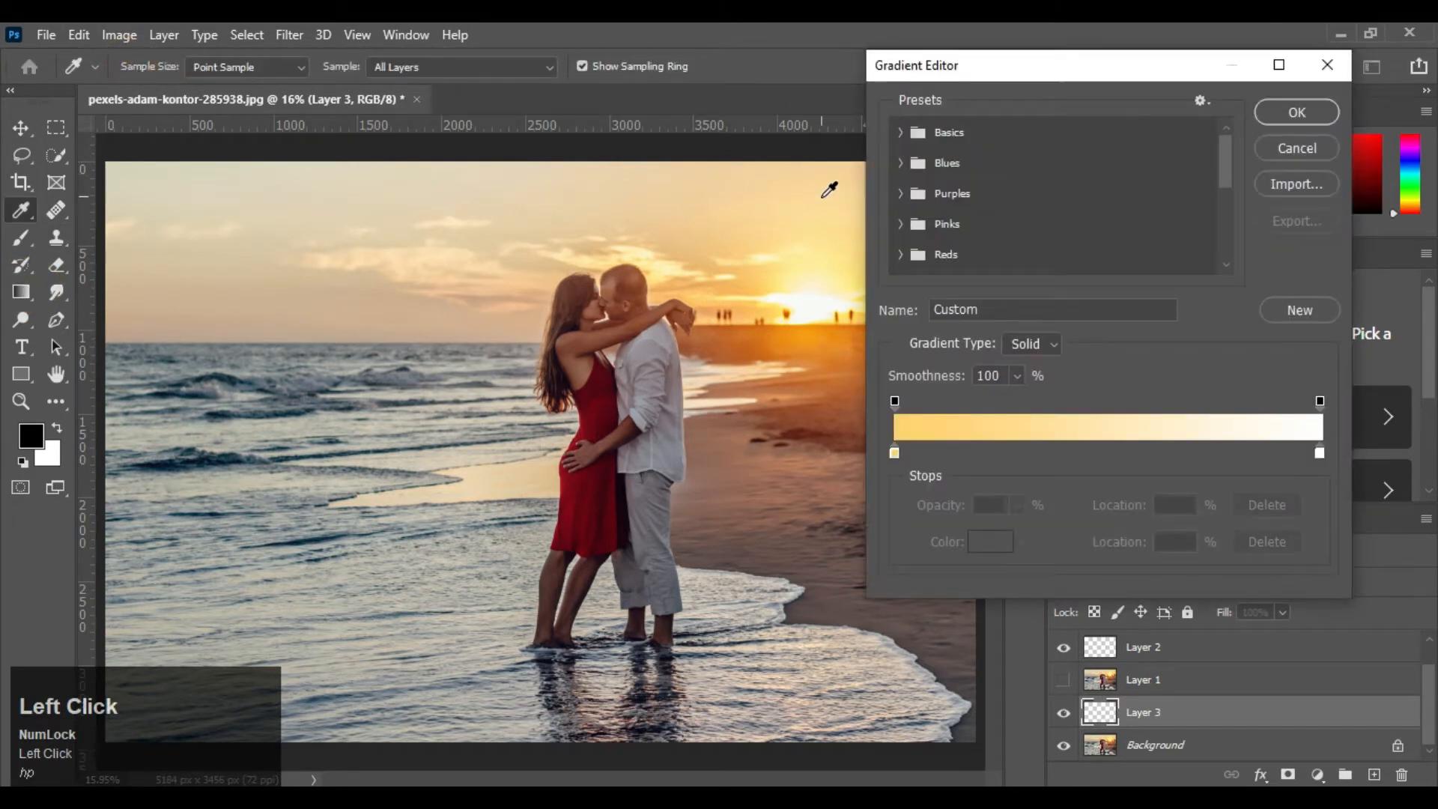
{"action": "left_click", "coordinate": [894, 453]}
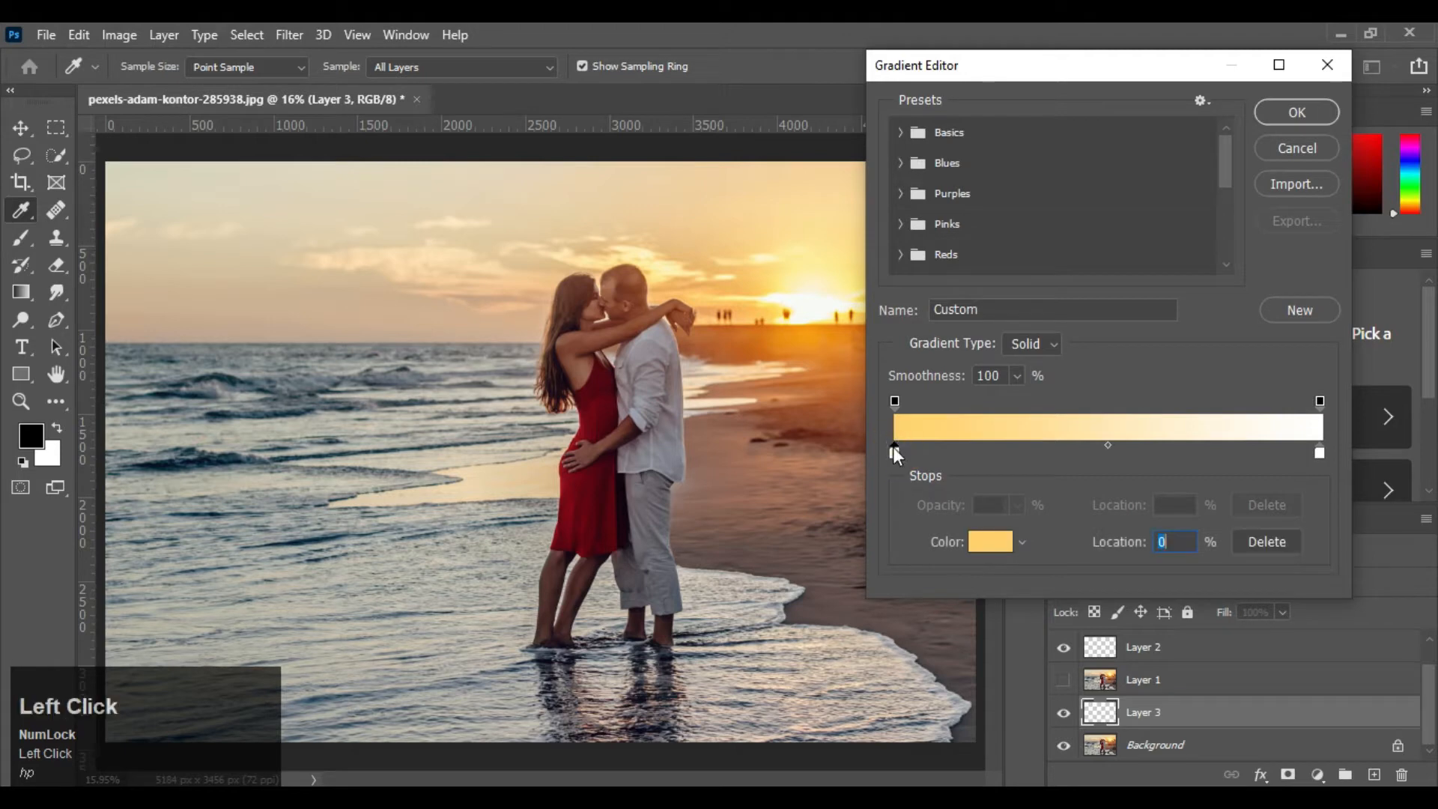
{"action": "double_click", "coordinate": [894, 449]}
{"action": "left_click", "coordinate": [831, 228]}
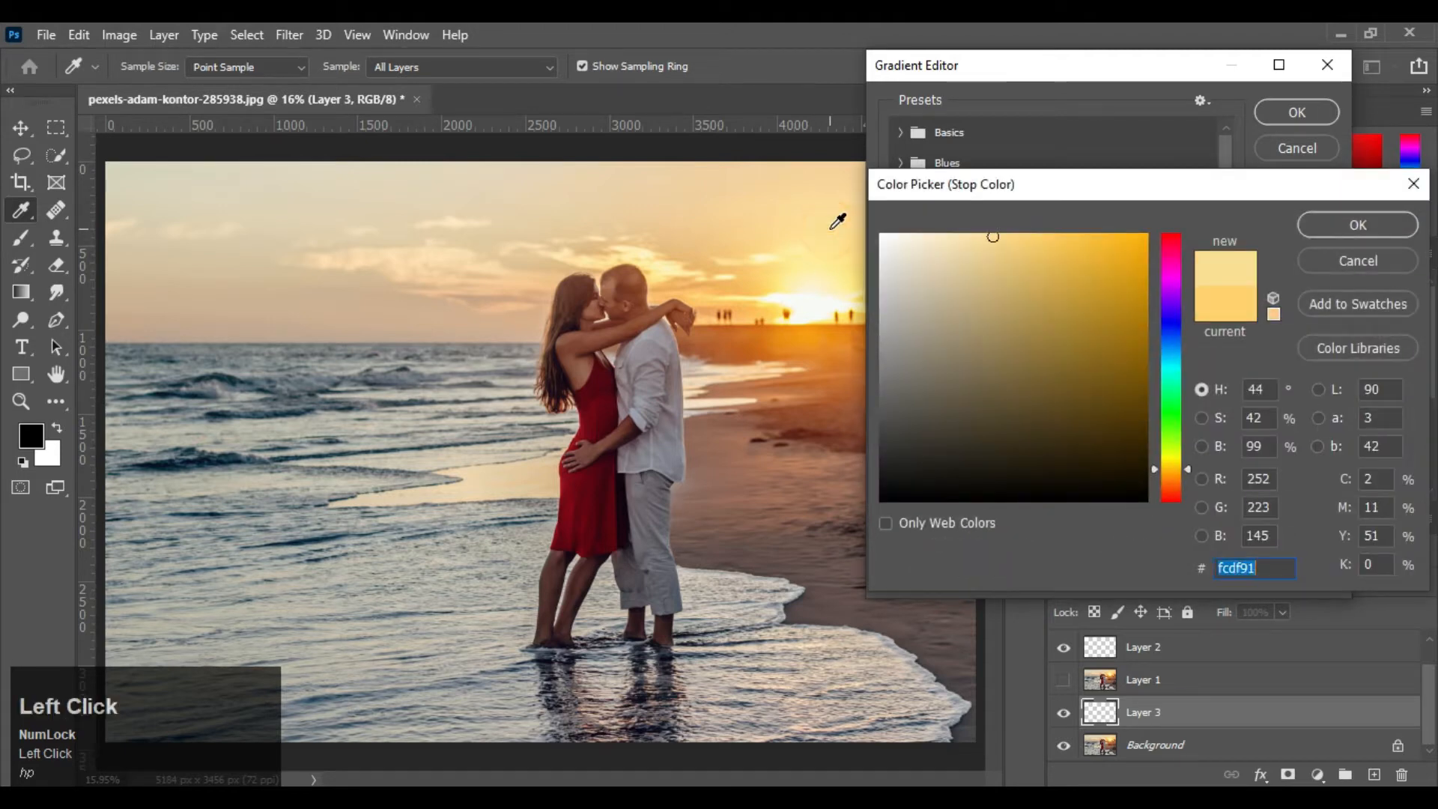
{"action": "left_click", "coordinate": [829, 241]}
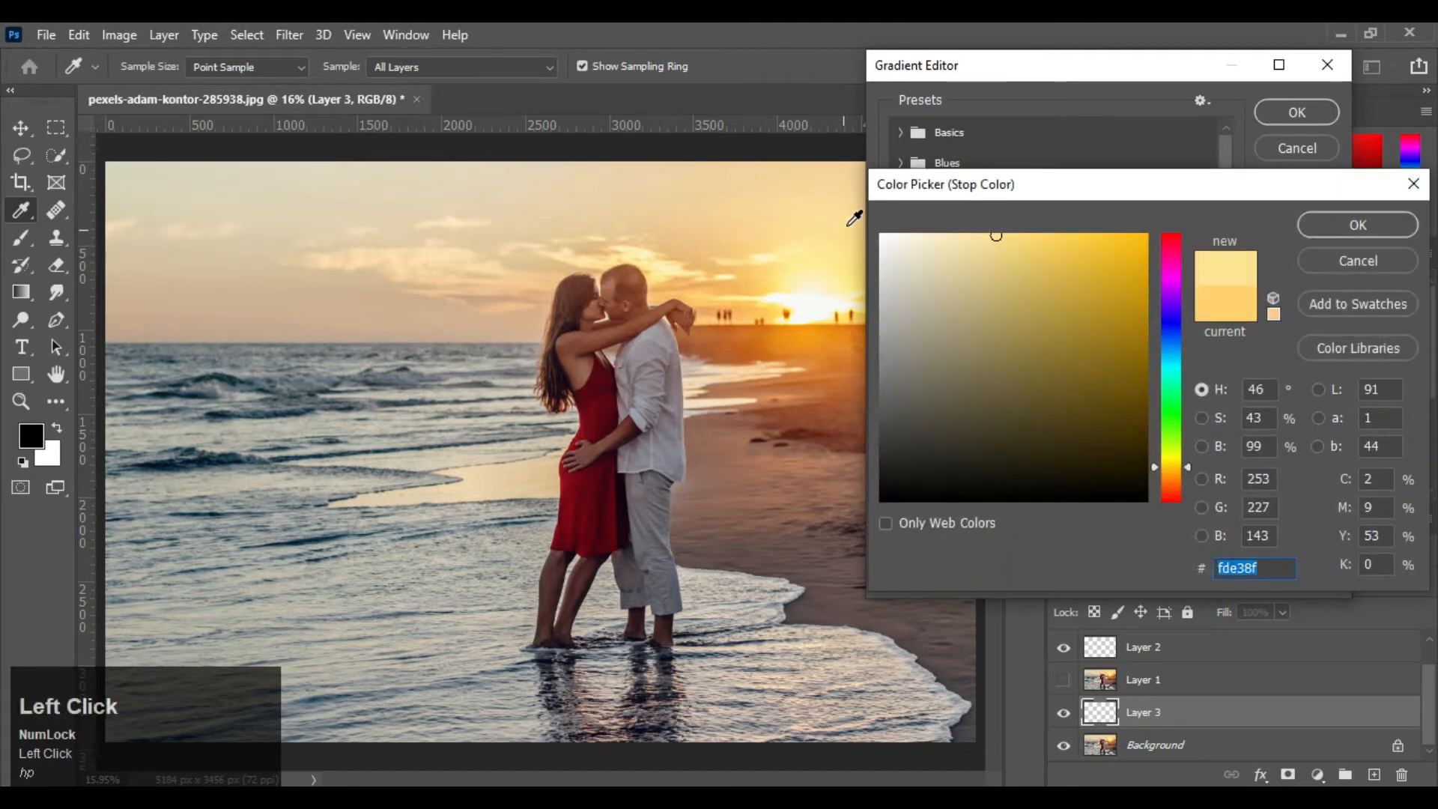
{"action": "left_click", "coordinate": [850, 222]}
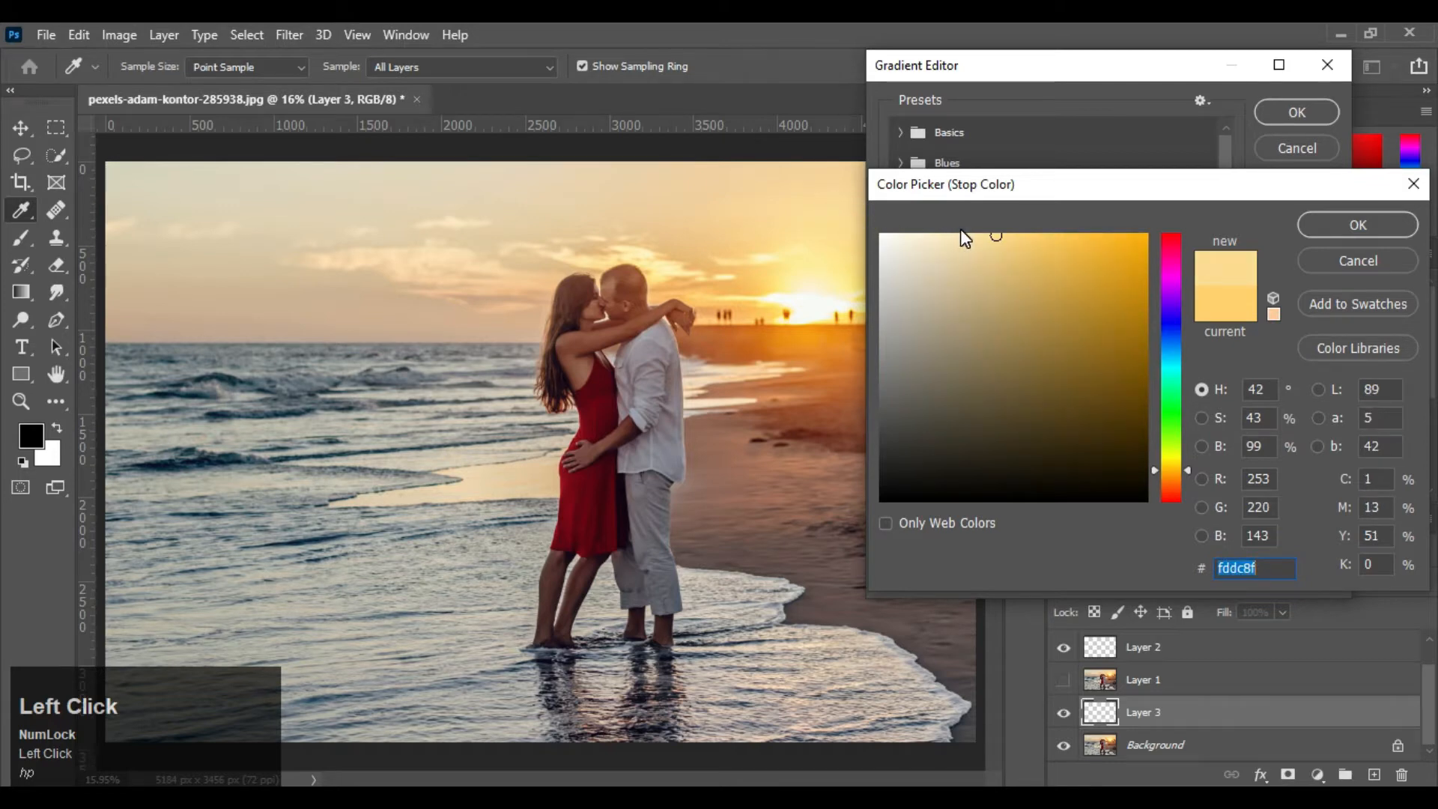
{"action": "left_click_drag", "start_coordinate": [997, 242], "coordinate": [1006, 239]}
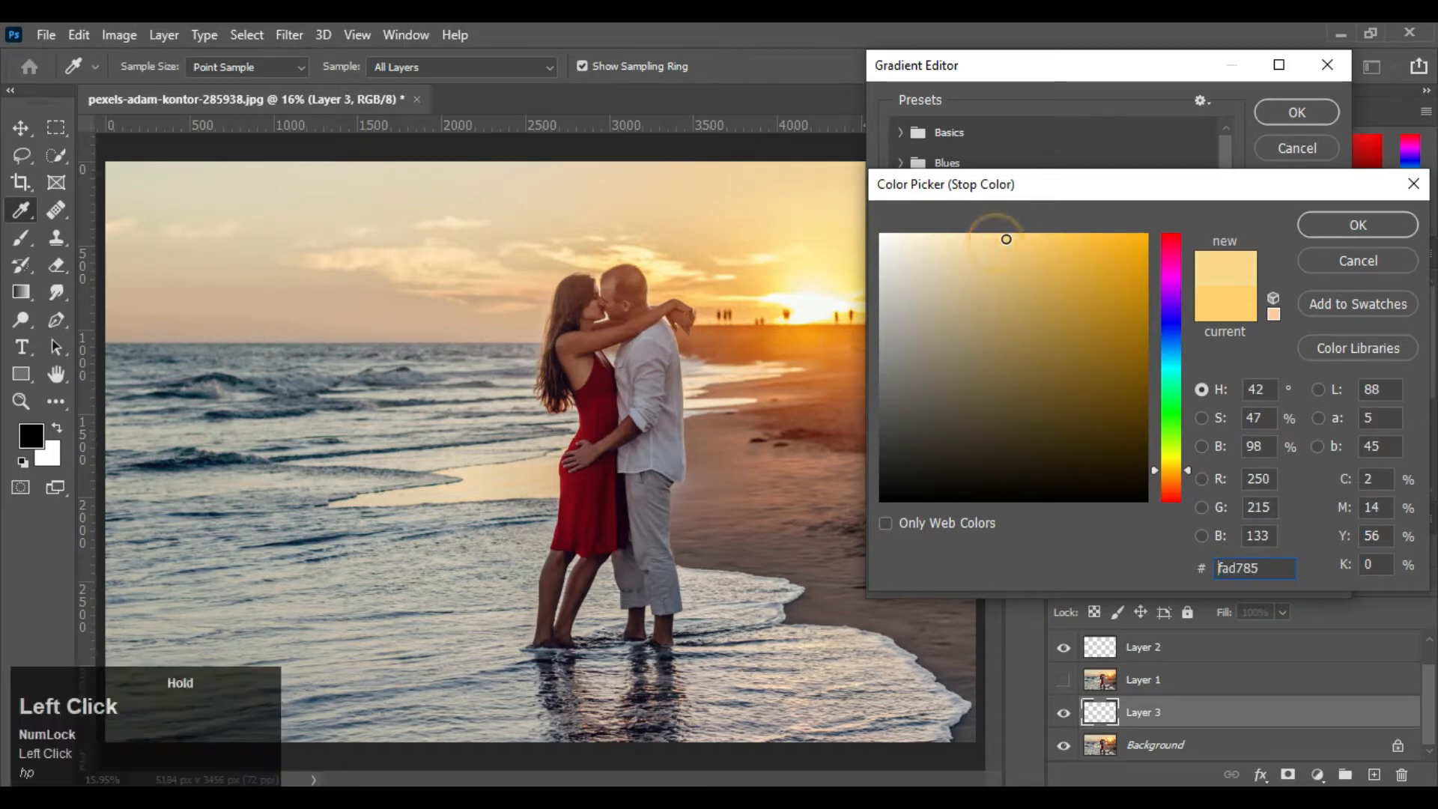
{"action": "left_click", "coordinate": [1301, 224]}
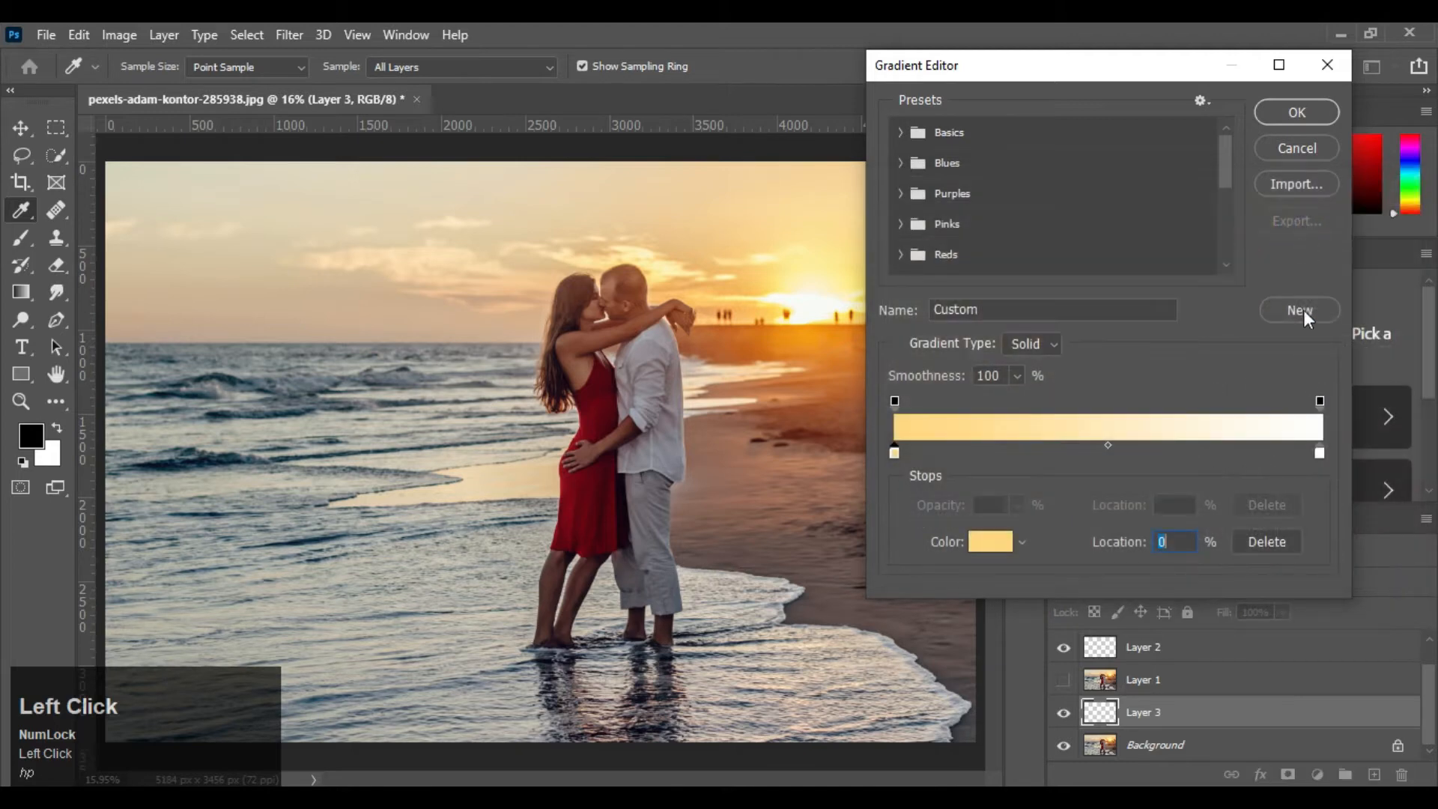
- Set the gradient's end colour stop to white #ffffff and accept the gradient
{"action": "left_click", "coordinate": [1319, 450]}
{"action": "double_click", "coordinate": [1320, 447]}
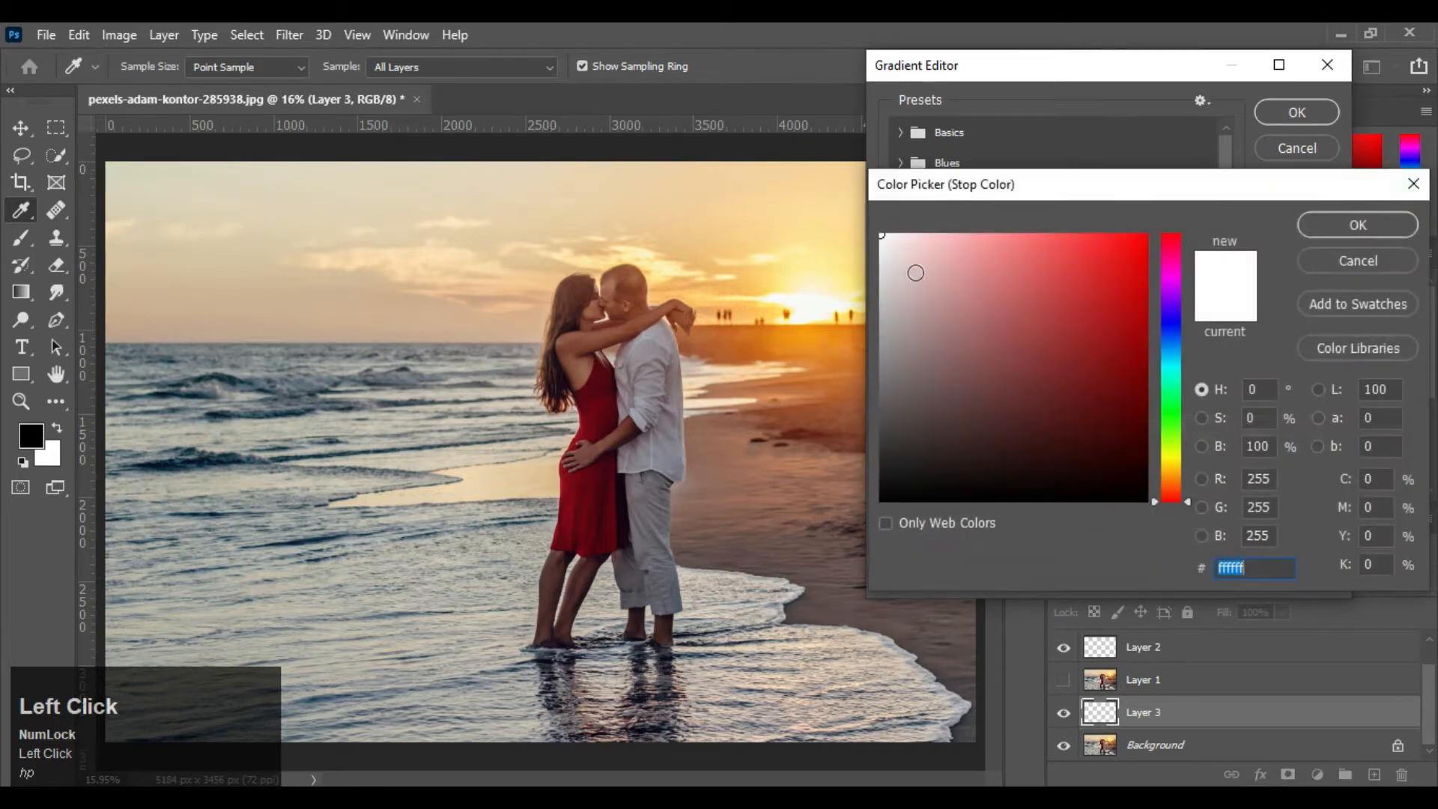
{"action": "left_click", "coordinate": [1310, 221]}
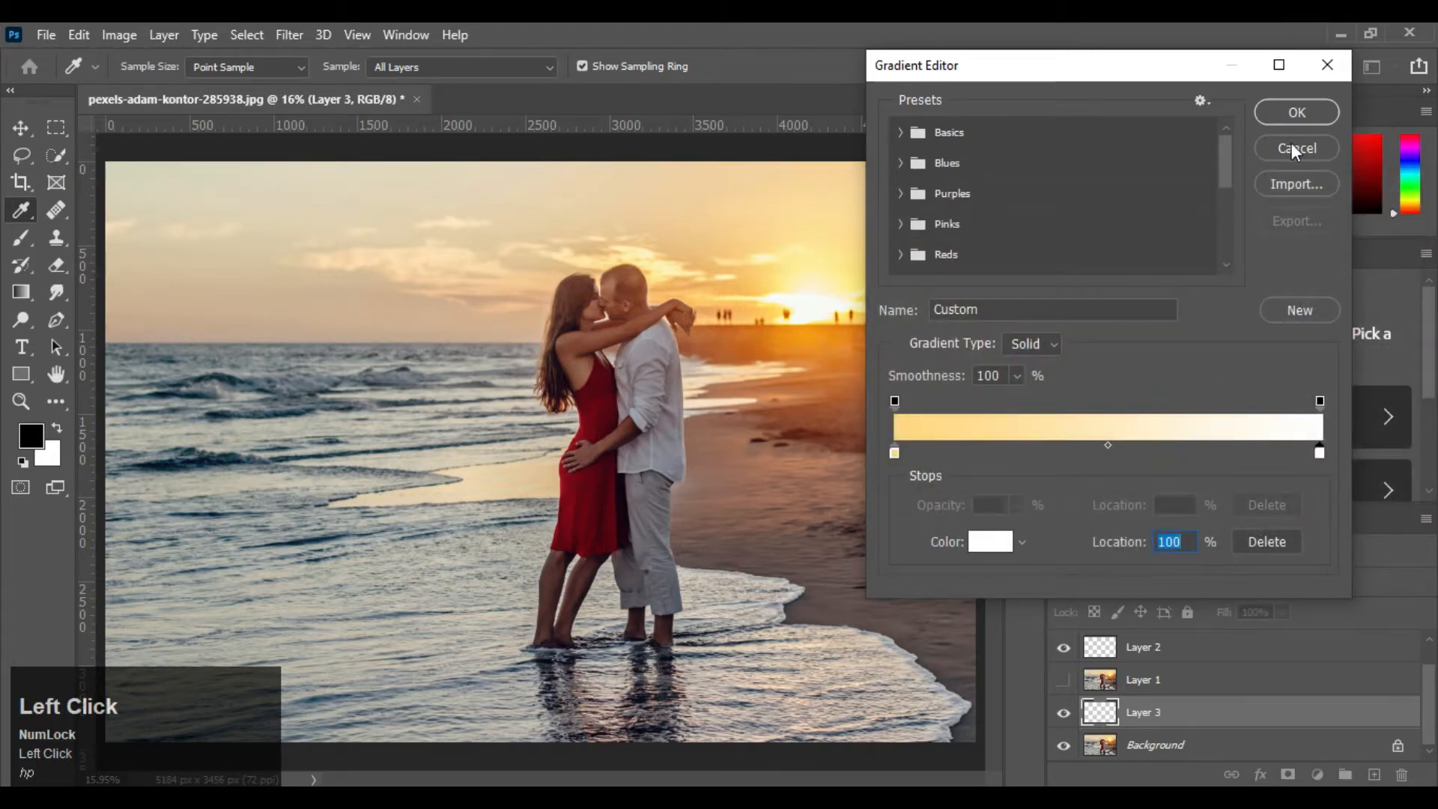
{"action": "left_click", "coordinate": [1292, 114]}
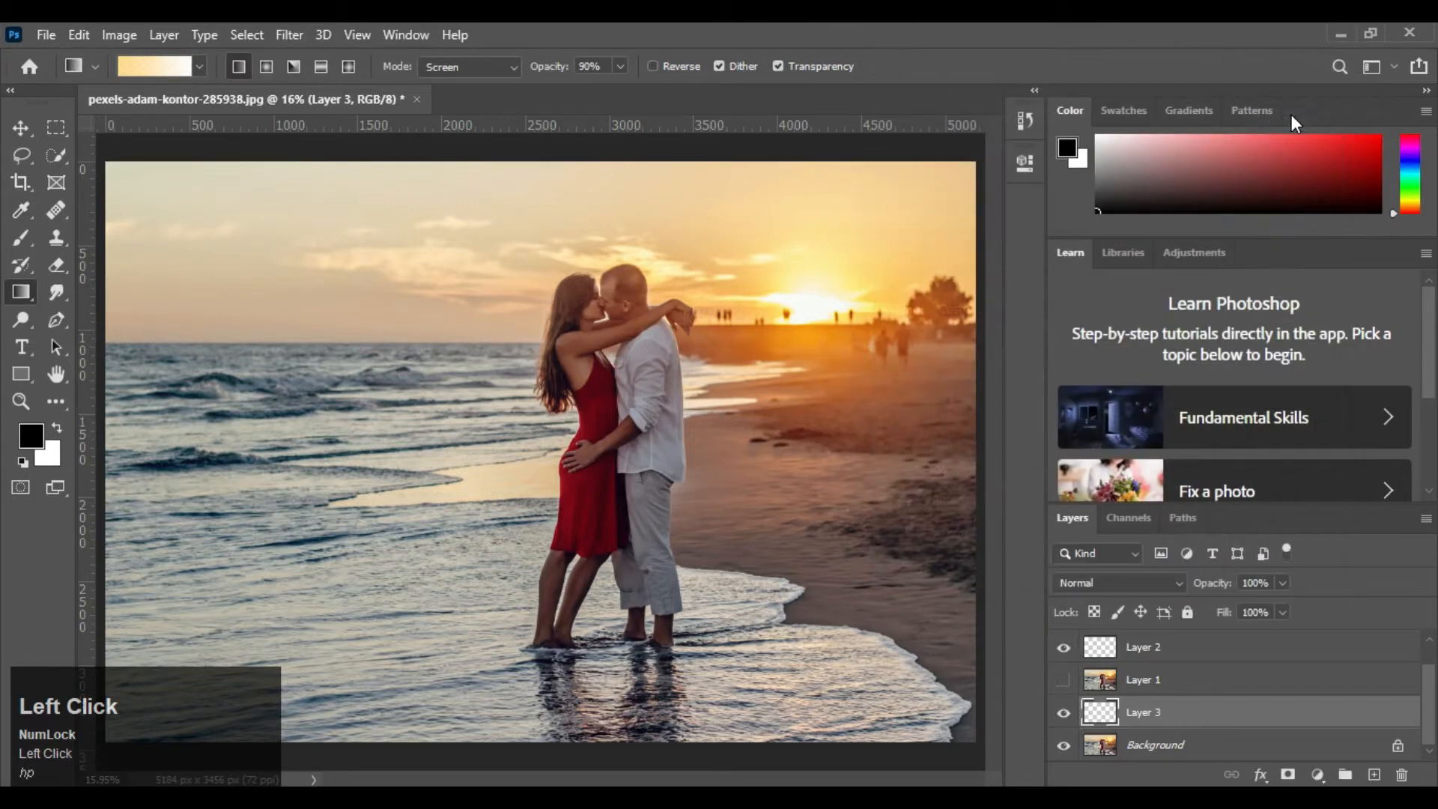
- Hide the Background and draw a vertical yellow-to-white linear gradient on Layer 3, from the canvas's top edge to below its middle
{"action": "left_click", "coordinate": [1063, 746]}
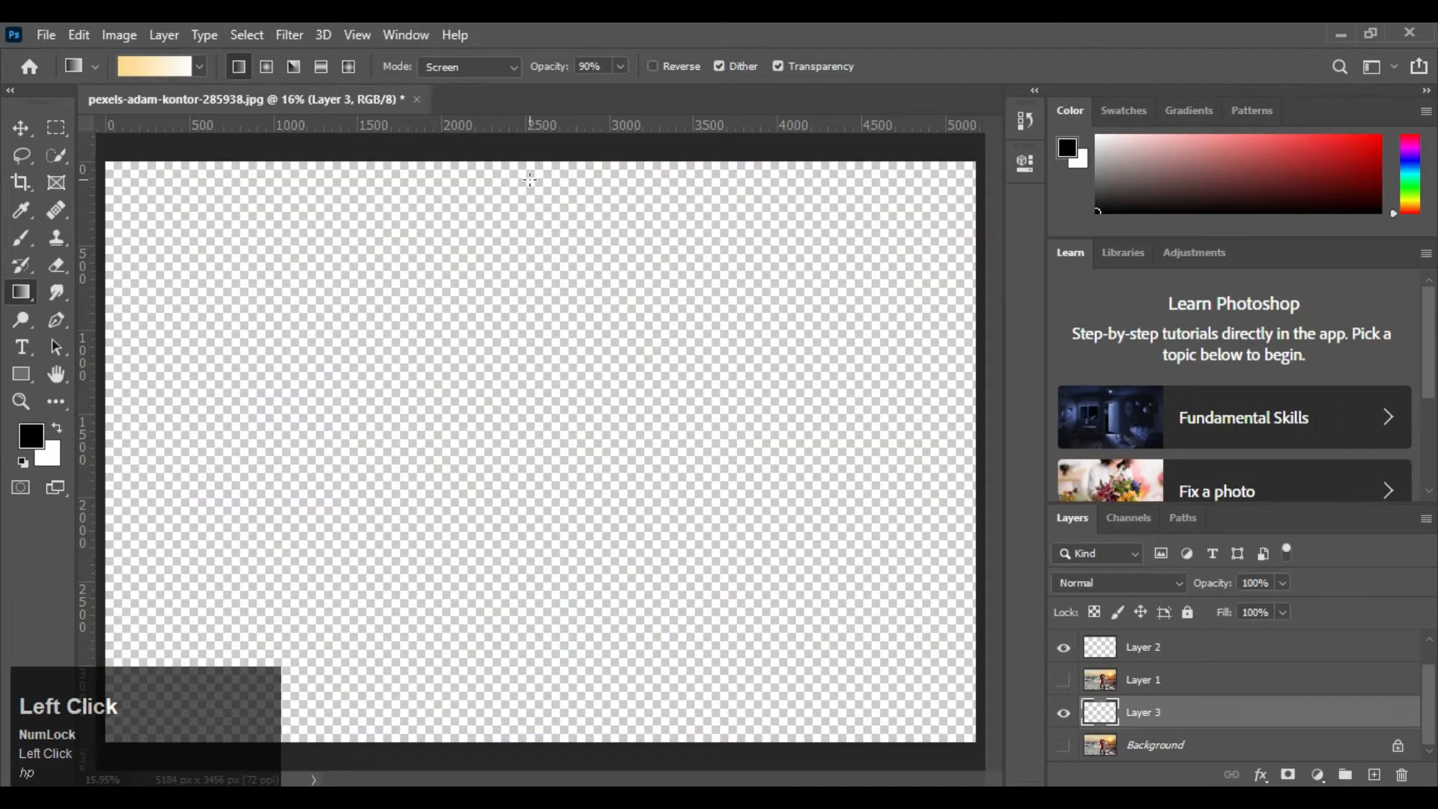
{"action": "left_click_drag", "start_coordinate": [527, 253], "coordinate": [530, 477]}
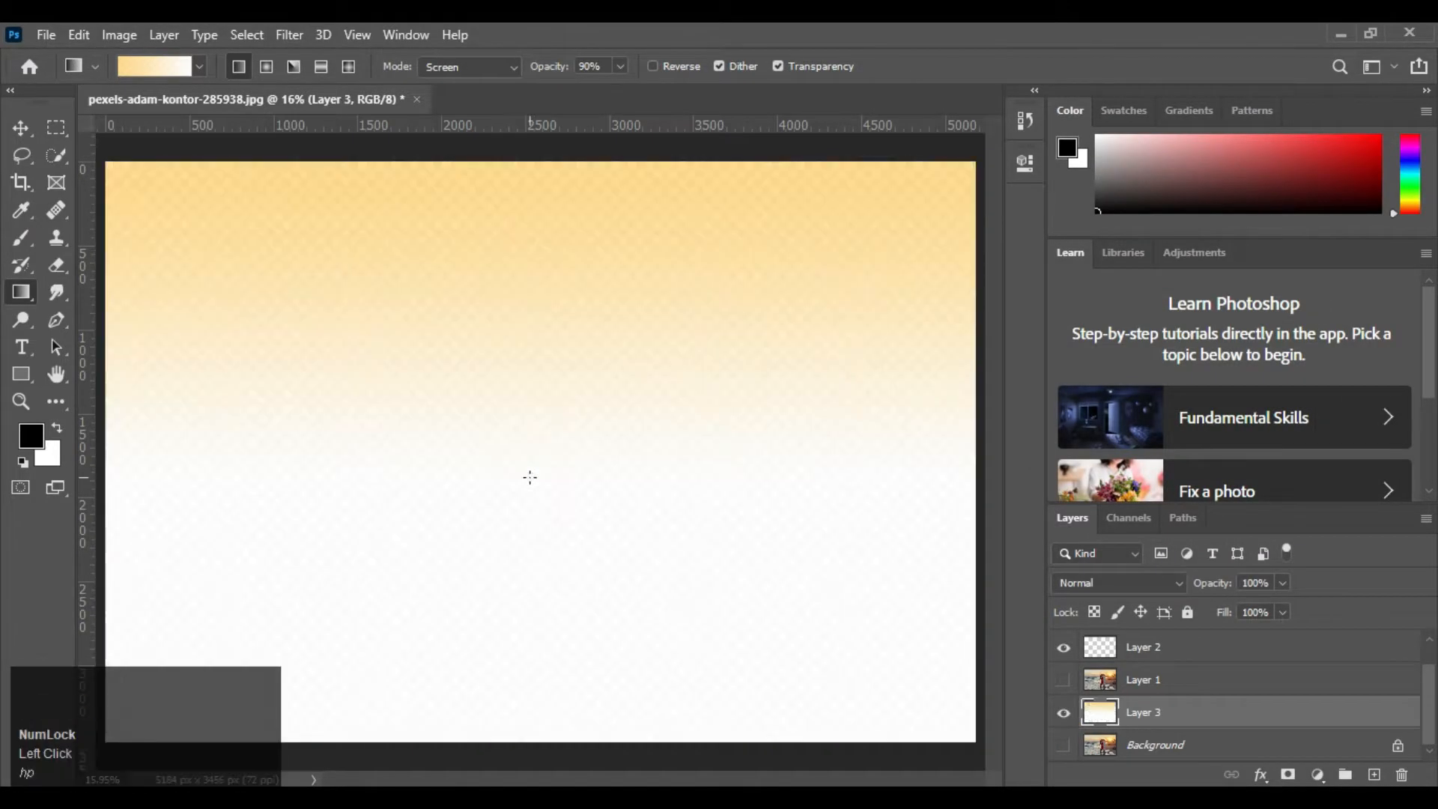
{"action": "key", "text": "ctrl+z"}
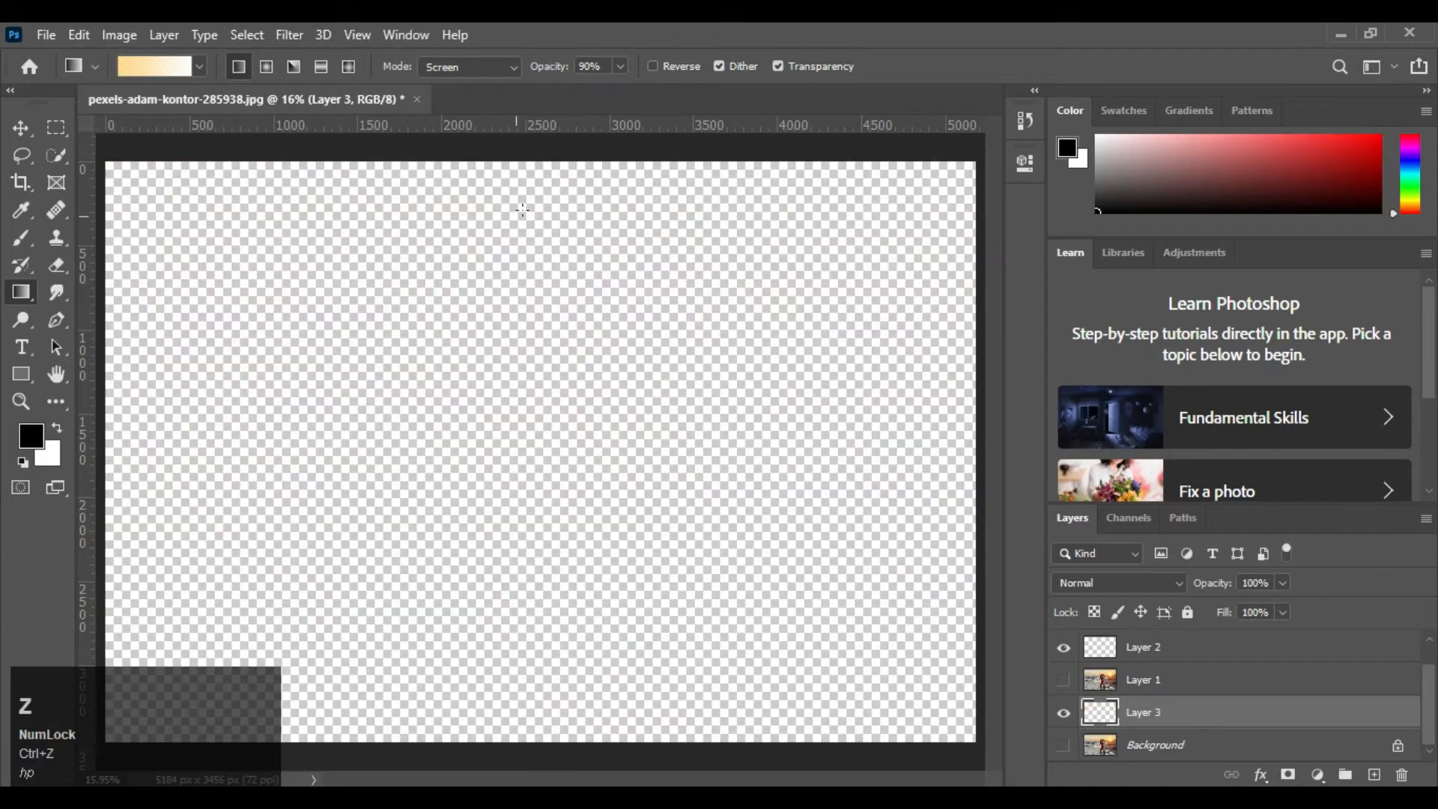
{"action": "left_click_drag", "start_coordinate": [551, 163], "coordinate": [558, 416]}
{"action": "left_click_drag", "start_coordinate": [557, 526], "coordinate": [557, 526]}
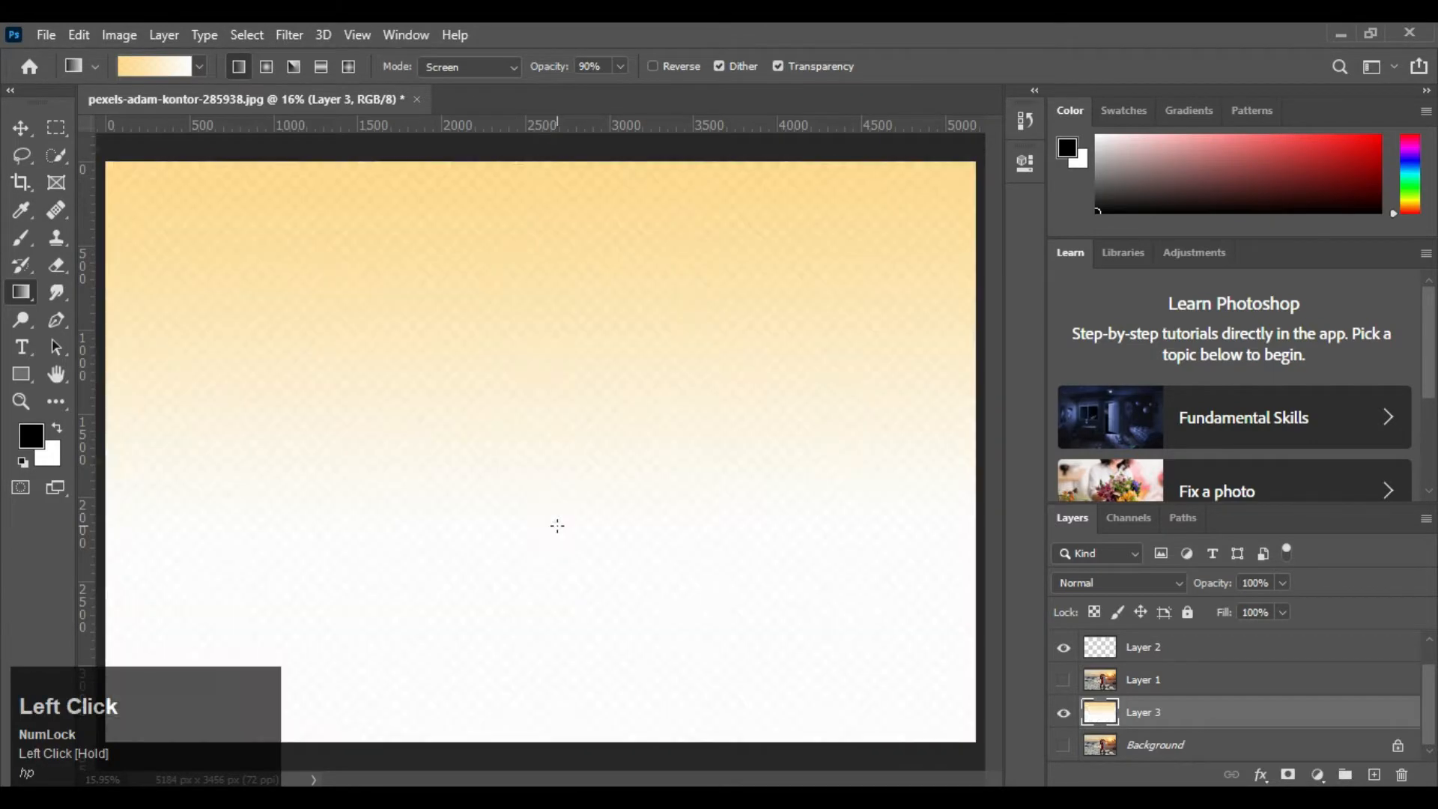
- Show the Background layer again and fill it with white
{"action": "left_click", "coordinate": [1063, 746]}
{"action": "left_click", "coordinate": [1114, 745]}
{"action": "key", "text": "ctrl+z"}
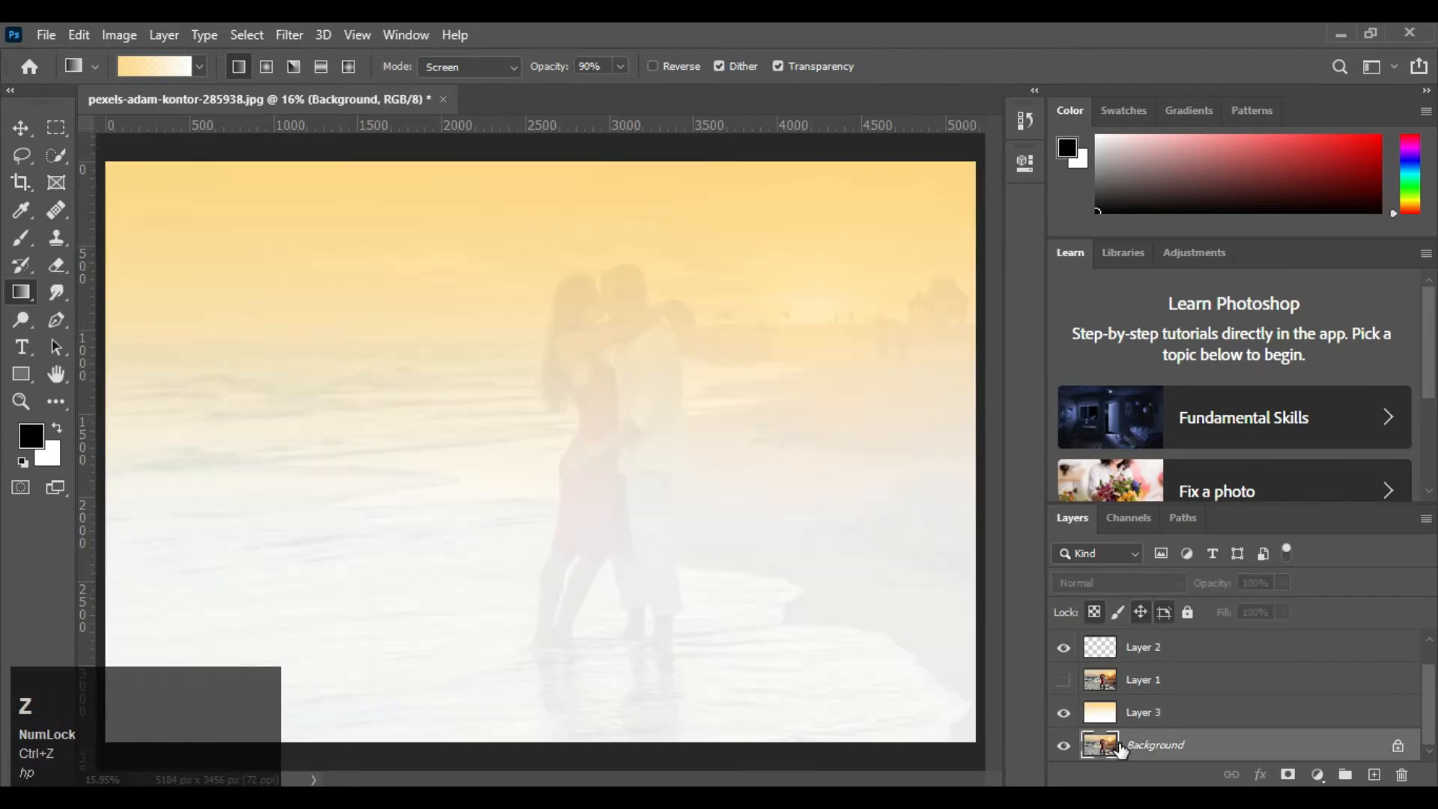
{"action": "key", "text": "x"}
{"action": "key", "text": "alt+BackSpace"}
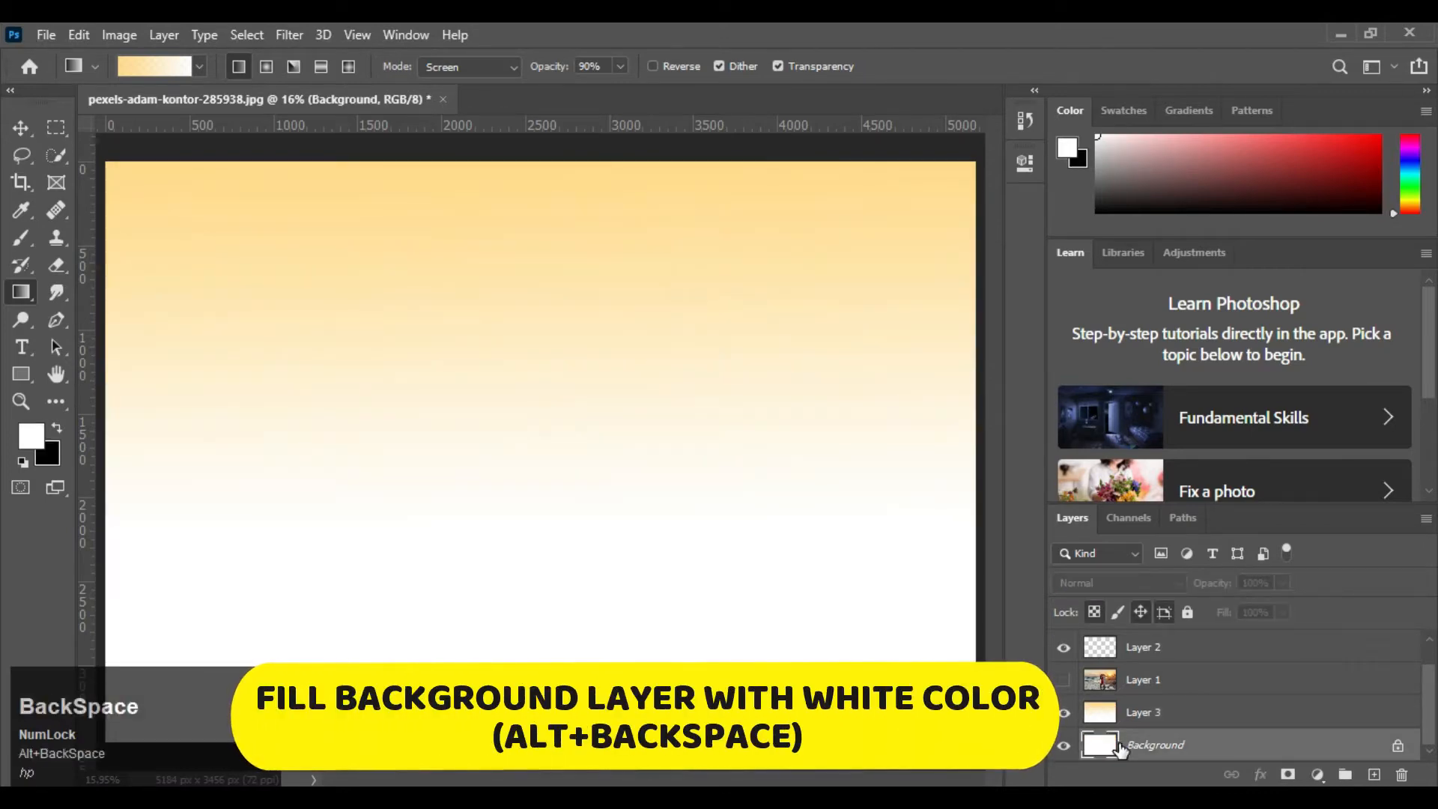
- Make both photo copies, Layer 1 and Layer 1 copy, visible again
{"action": "scroll", "coordinate": [1116, 746], "scroll_direction": "up", "scroll_amount": 1}
{"action": "left_click", "coordinate": [1063, 712]}
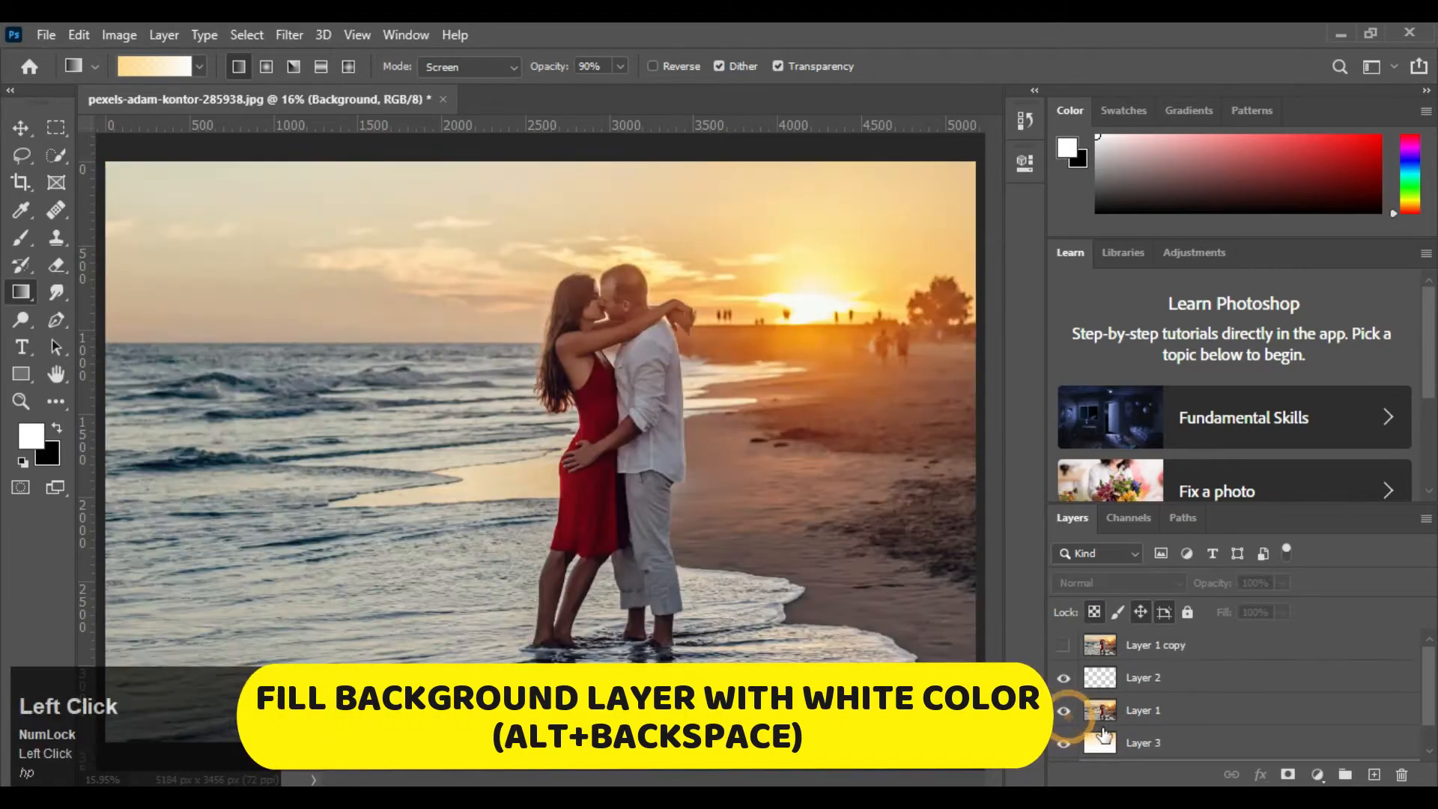
{"action": "scroll", "coordinate": [1105, 738], "scroll_direction": "up", "scroll_amount": 1}
{"action": "left_click", "coordinate": [1063, 645]}
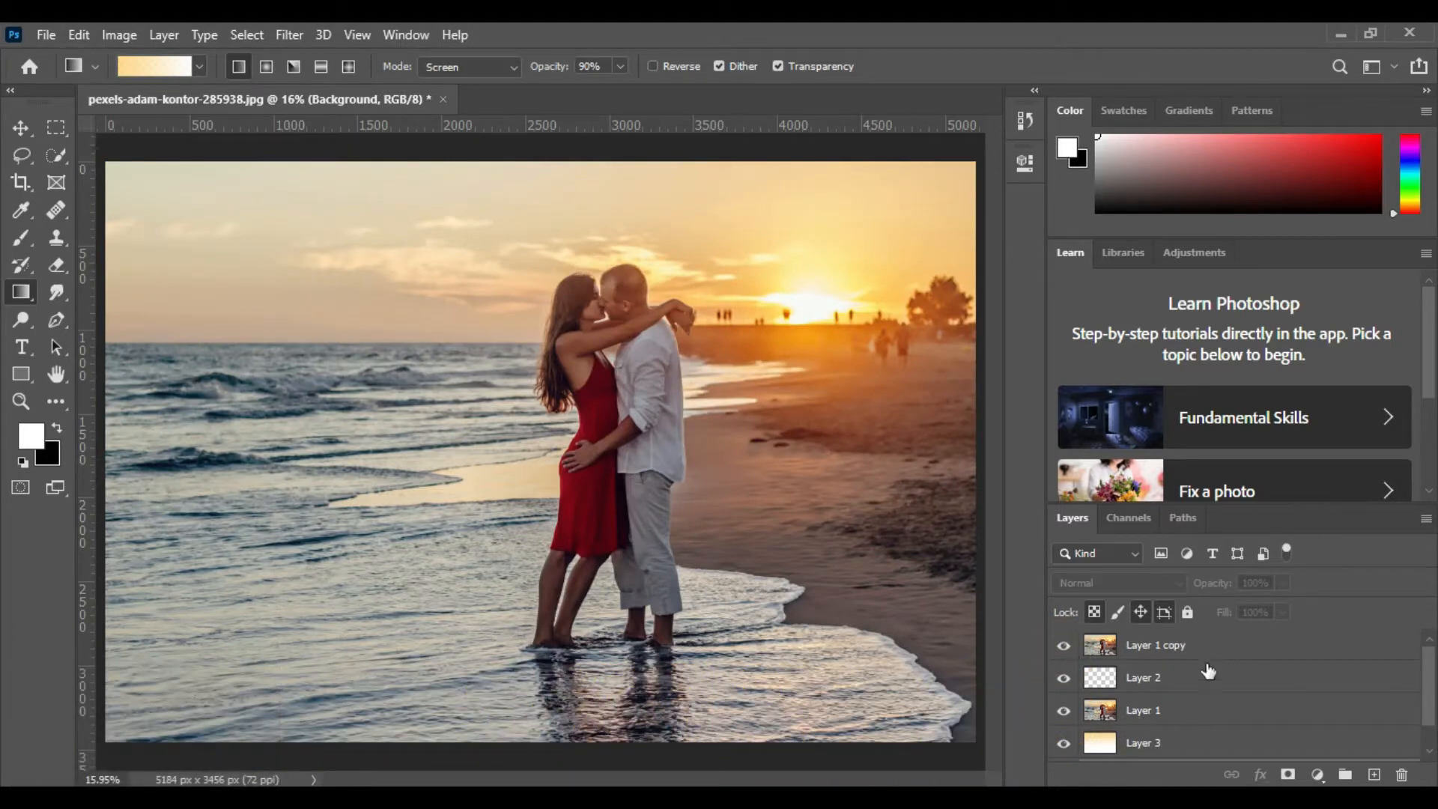
- On the empty Layer 2, draw a rectangular selection around the couple from shoulder height to just below their feet
{"action": "left_click", "coordinate": [1145, 681]}
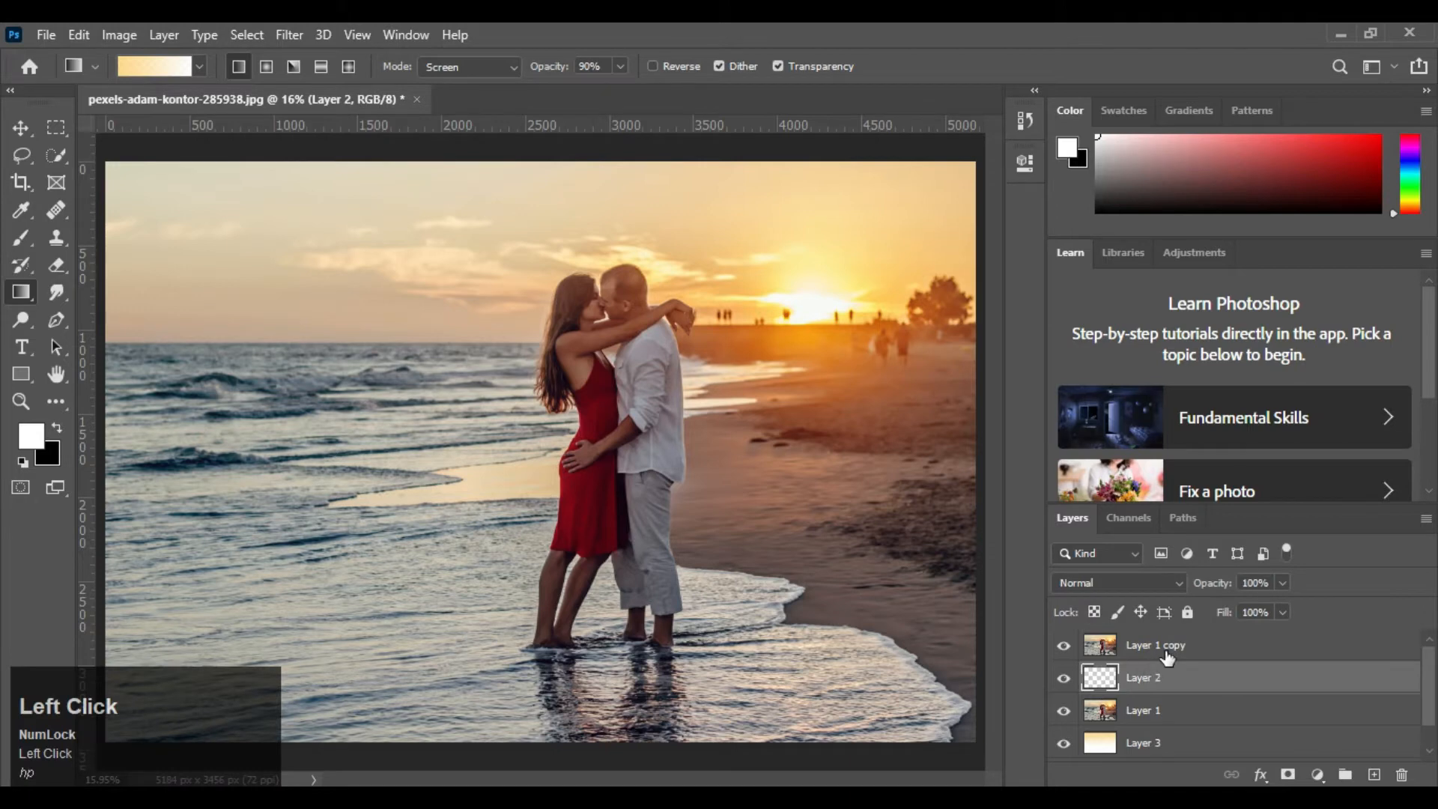
{"action": "left_click", "coordinate": [56, 127]}
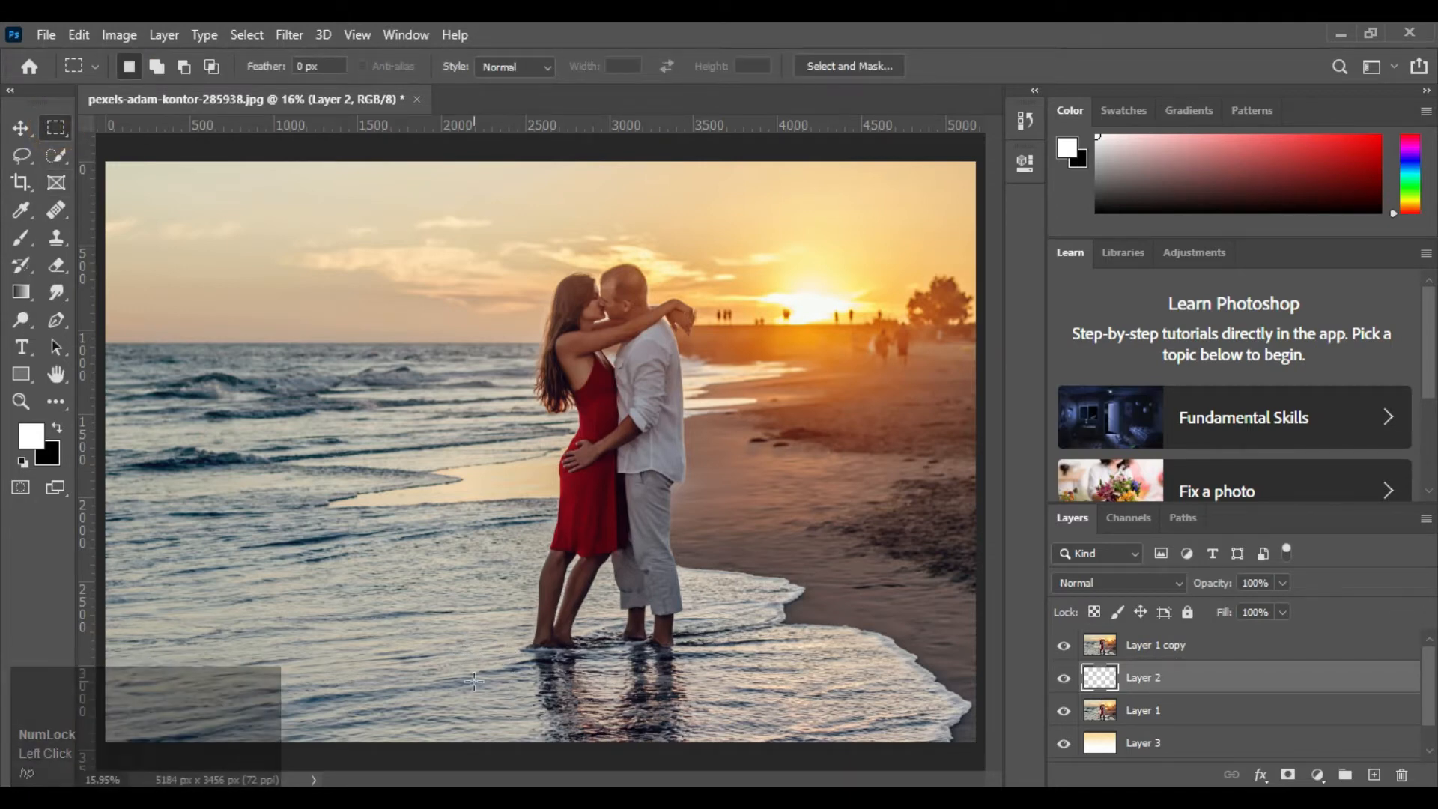
{"action": "left_click_drag", "start_coordinate": [474, 676], "coordinate": [788, 342]}
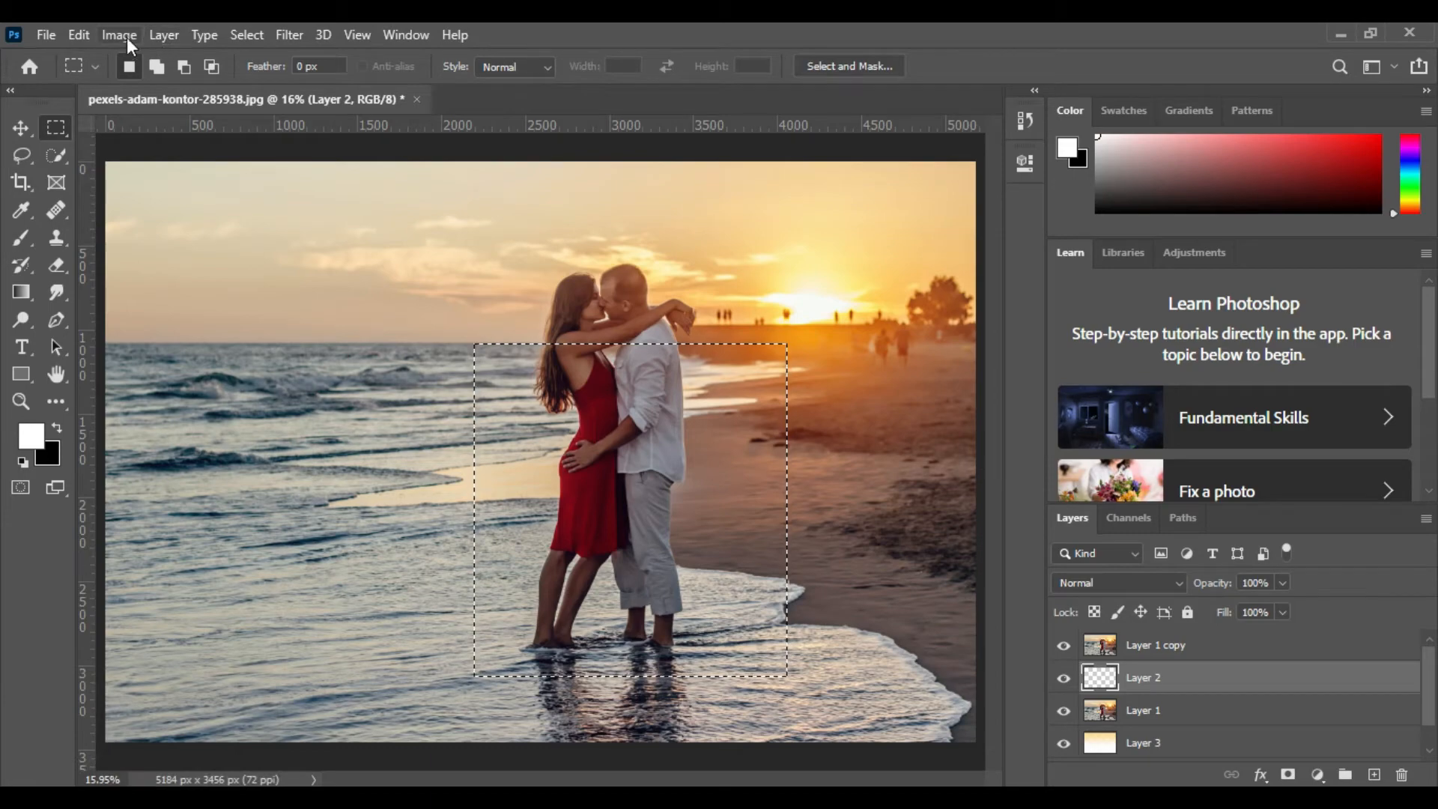
- Apply a 50 px white inside stroke to the selection and deselect it, hiding Layer 1 copy to expose the frame
{"action": "left_click", "coordinate": [79, 35]}
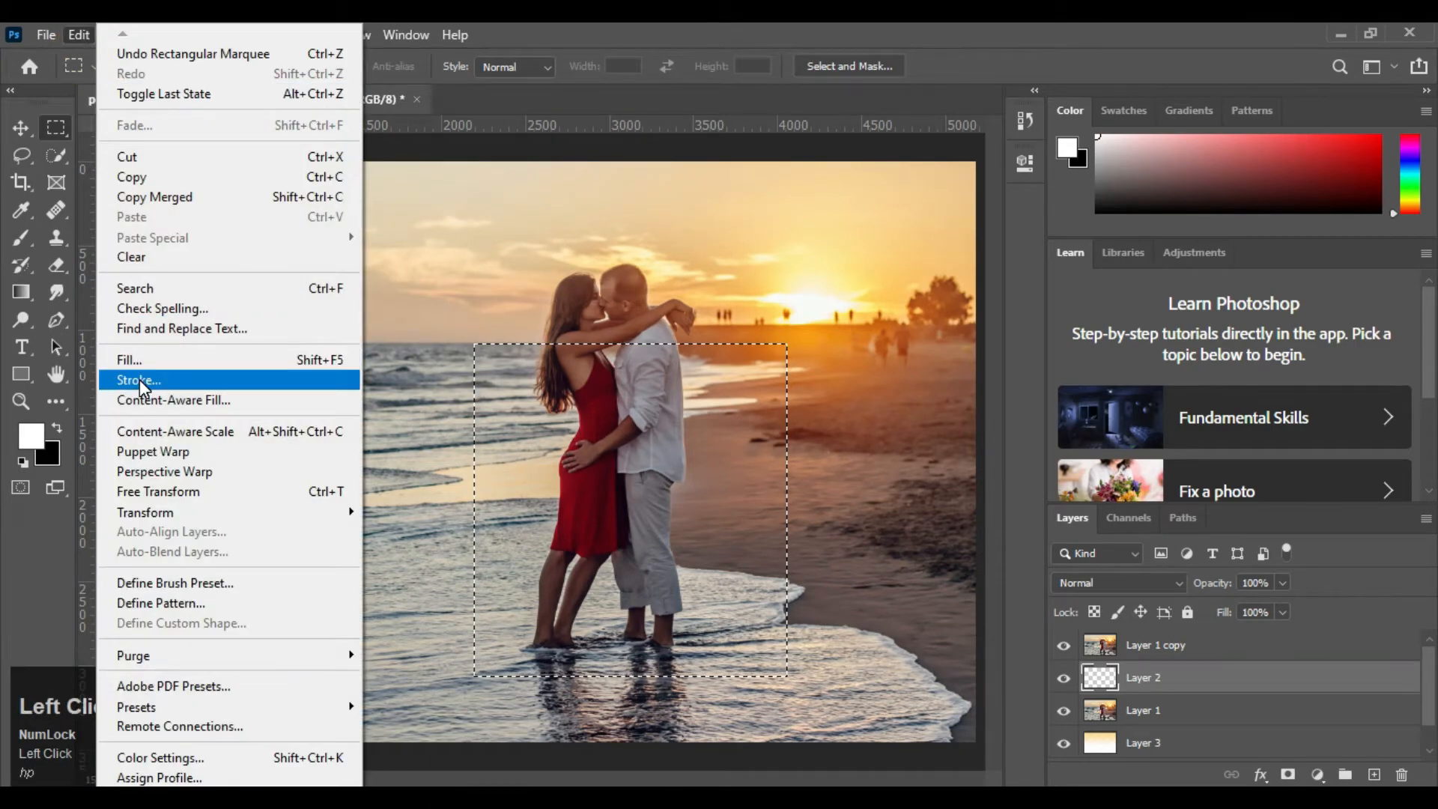
{"action": "left_click", "coordinate": [139, 379]}
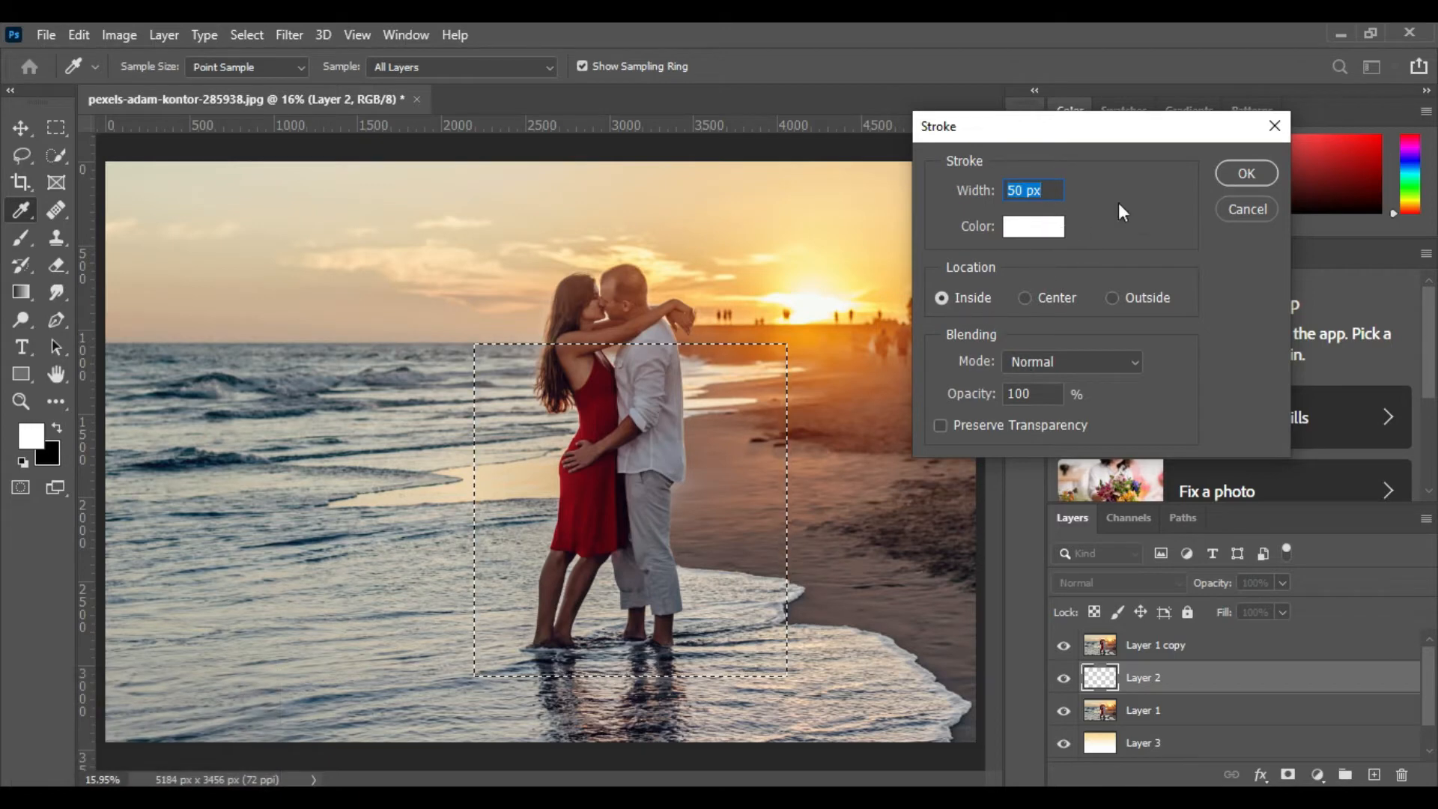
{"action": "left_click", "coordinate": [1244, 173]}
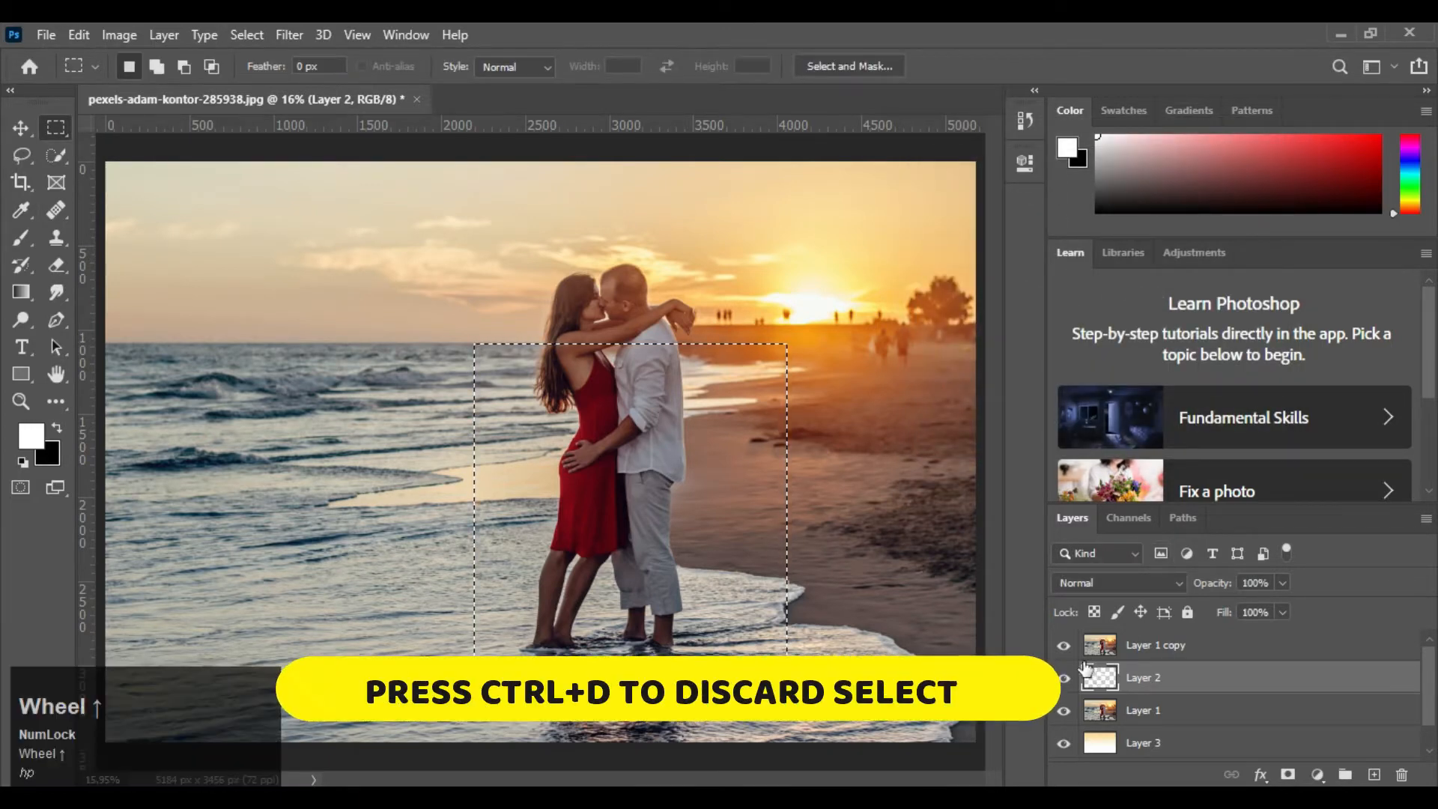
{"action": "left_click", "coordinate": [1064, 646]}
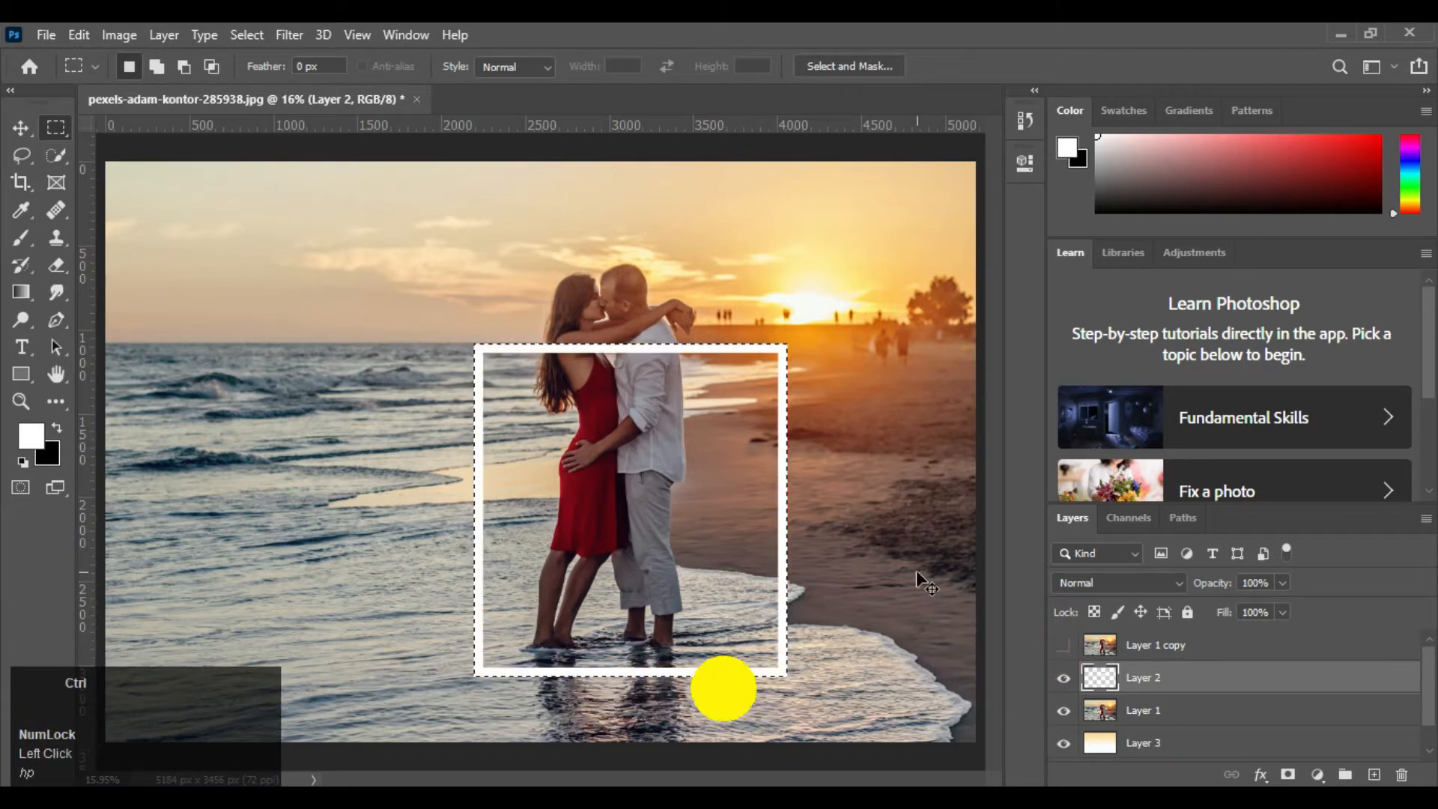
{"action": "key", "text": "ctrl+d"}
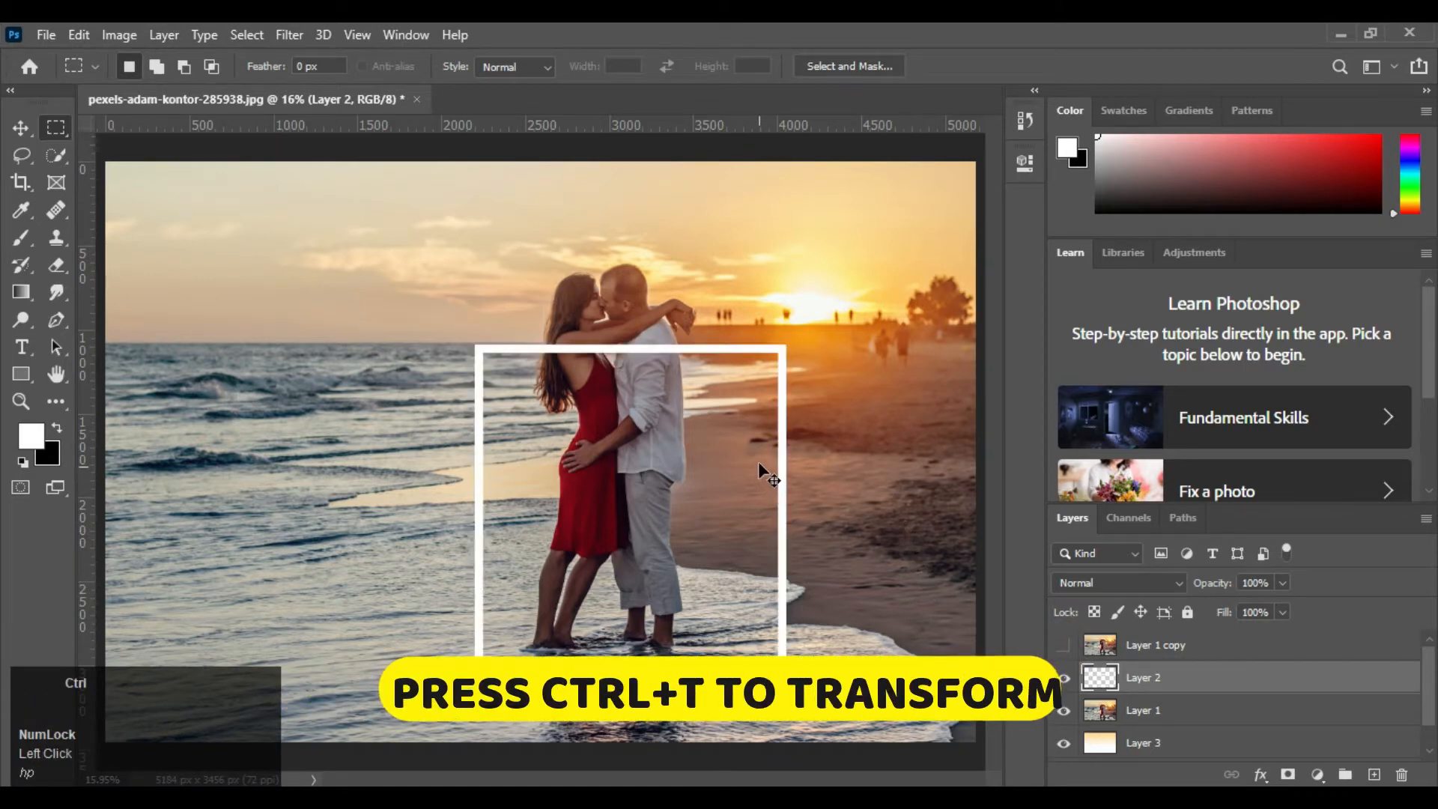
- Apply a Perspective transform to the white frame on Layer 2, narrowing its top edge and widening its bottom edge
{"action": "key", "text": "ctrl+t"}
{"action": "right_click", "coordinate": [750, 359]}
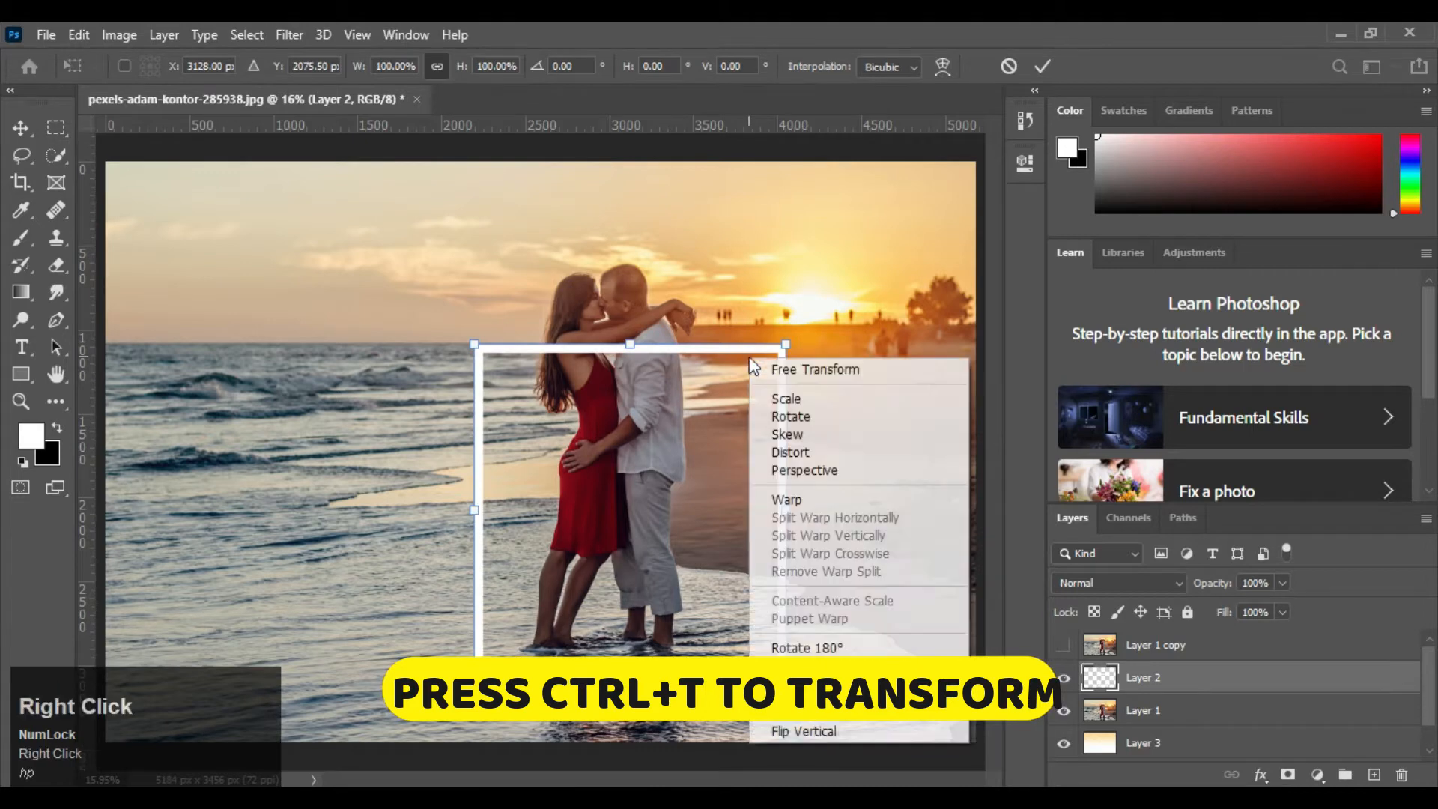
{"action": "left_click", "coordinate": [817, 475]}
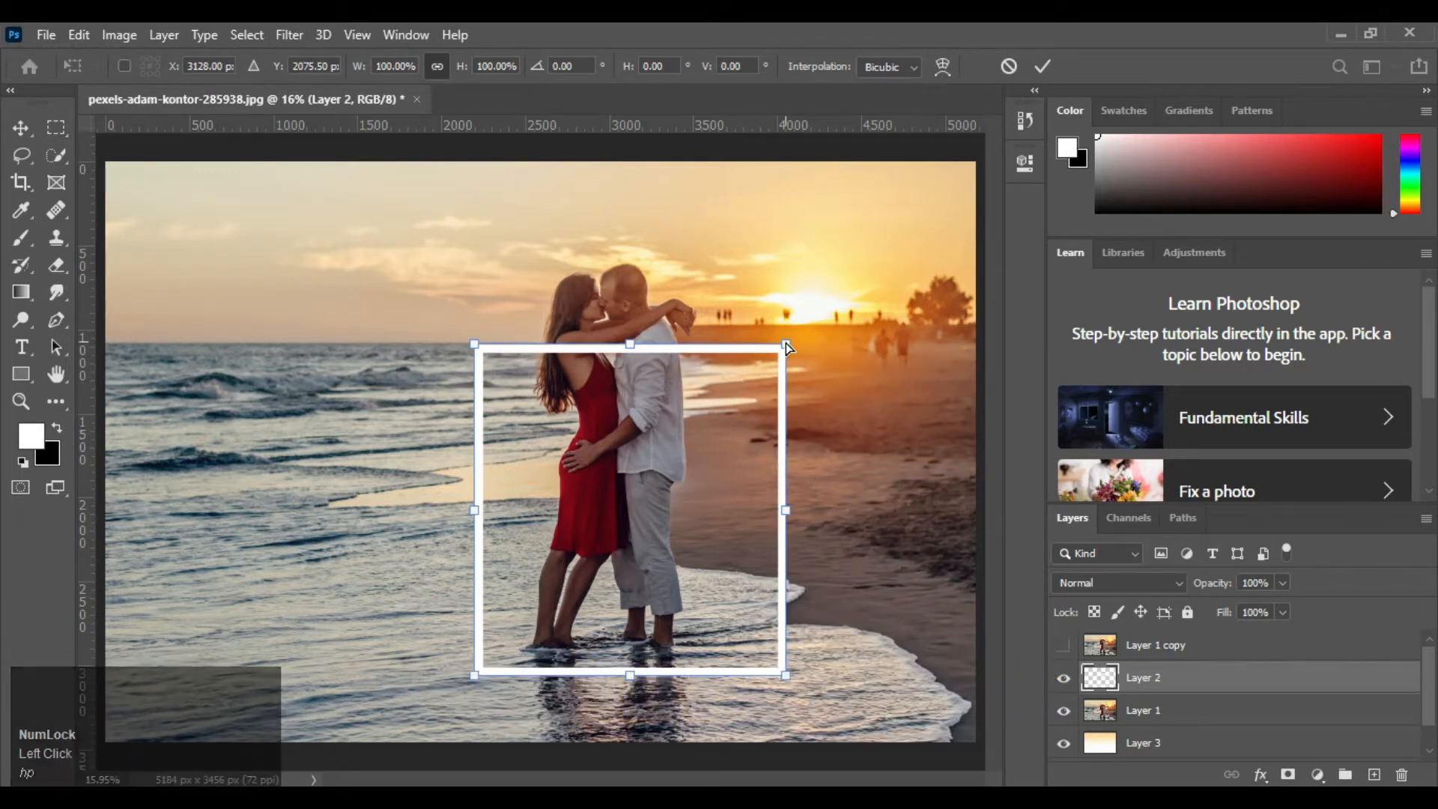
{"action": "left_click_drag", "start_coordinate": [785, 343], "coordinate": [729, 338]}
{"action": "left_click_drag", "start_coordinate": [788, 678], "coordinate": [871, 701]}
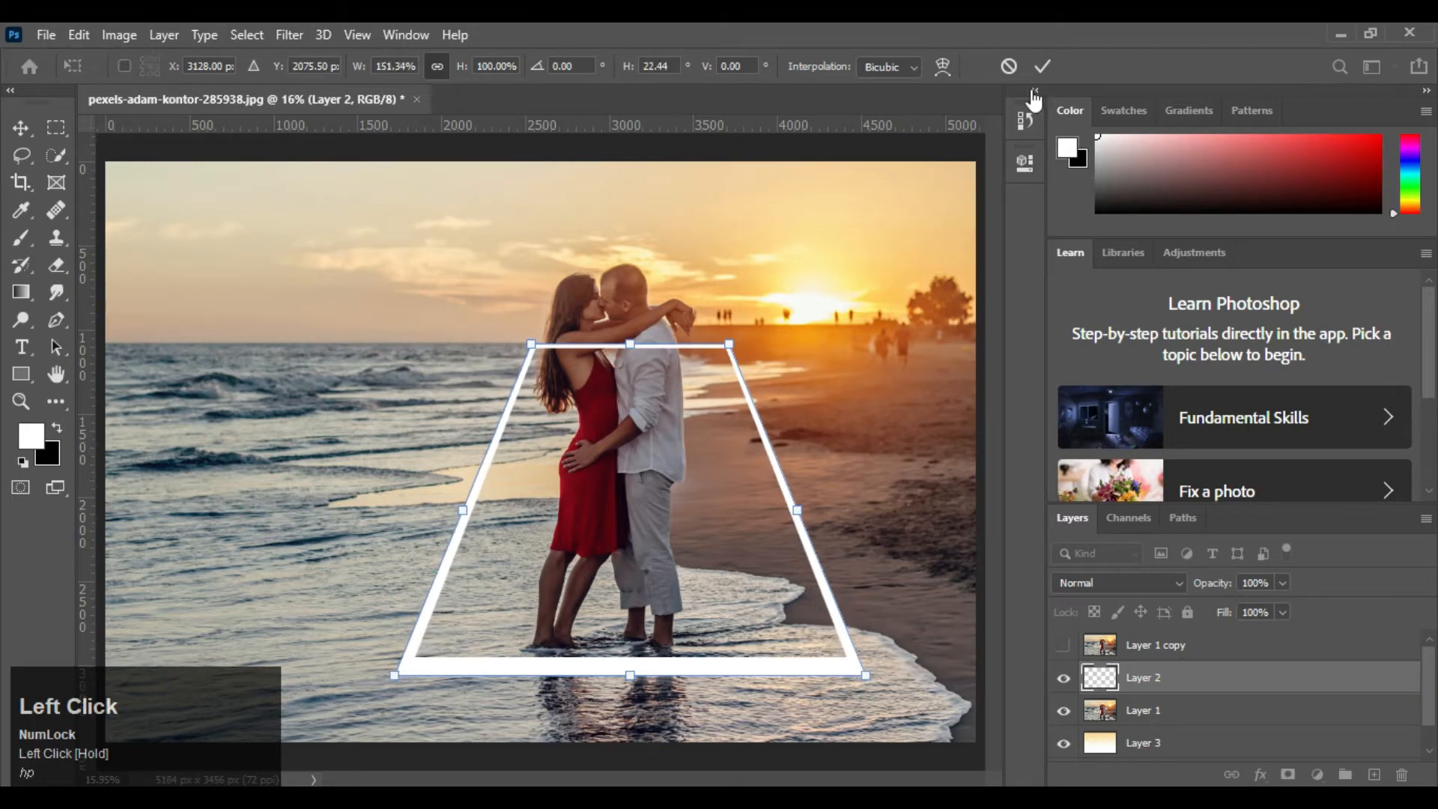
{"action": "left_click", "coordinate": [1037, 66]}
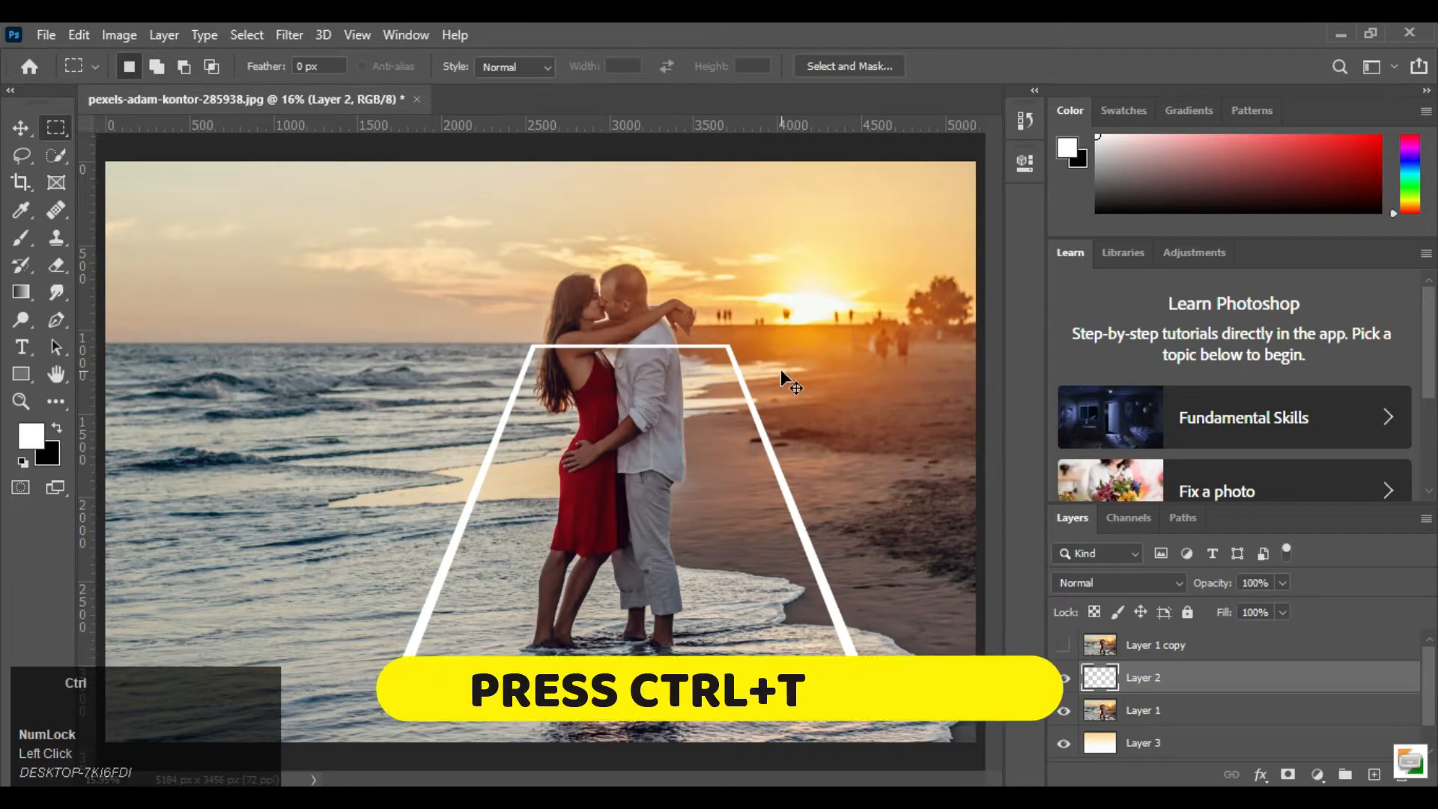
- Lower the frame's top edge to about 92% of its height and shift the frame slightly left to centre it on the couple
{"action": "key", "text": "ctrl+t"}
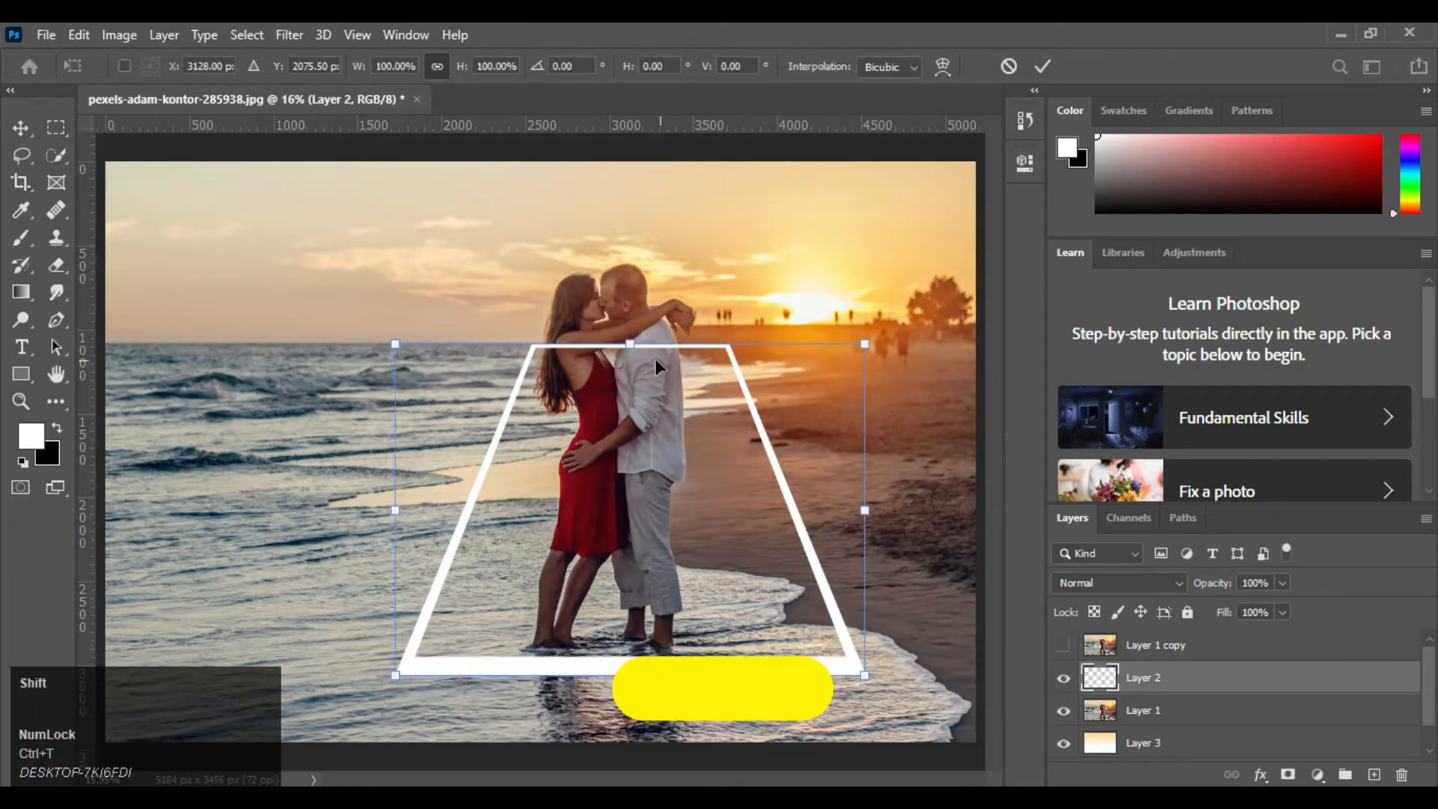
{"action": "mouse_move", "coordinate": [630, 344]}
{"action": "left_mouse_down"}
{"action": "mouse_move", "coordinate": [633, 391]}
{"action": "mouse_move", "coordinate": [635, 369]}
{"action": "left_mouse_up"}
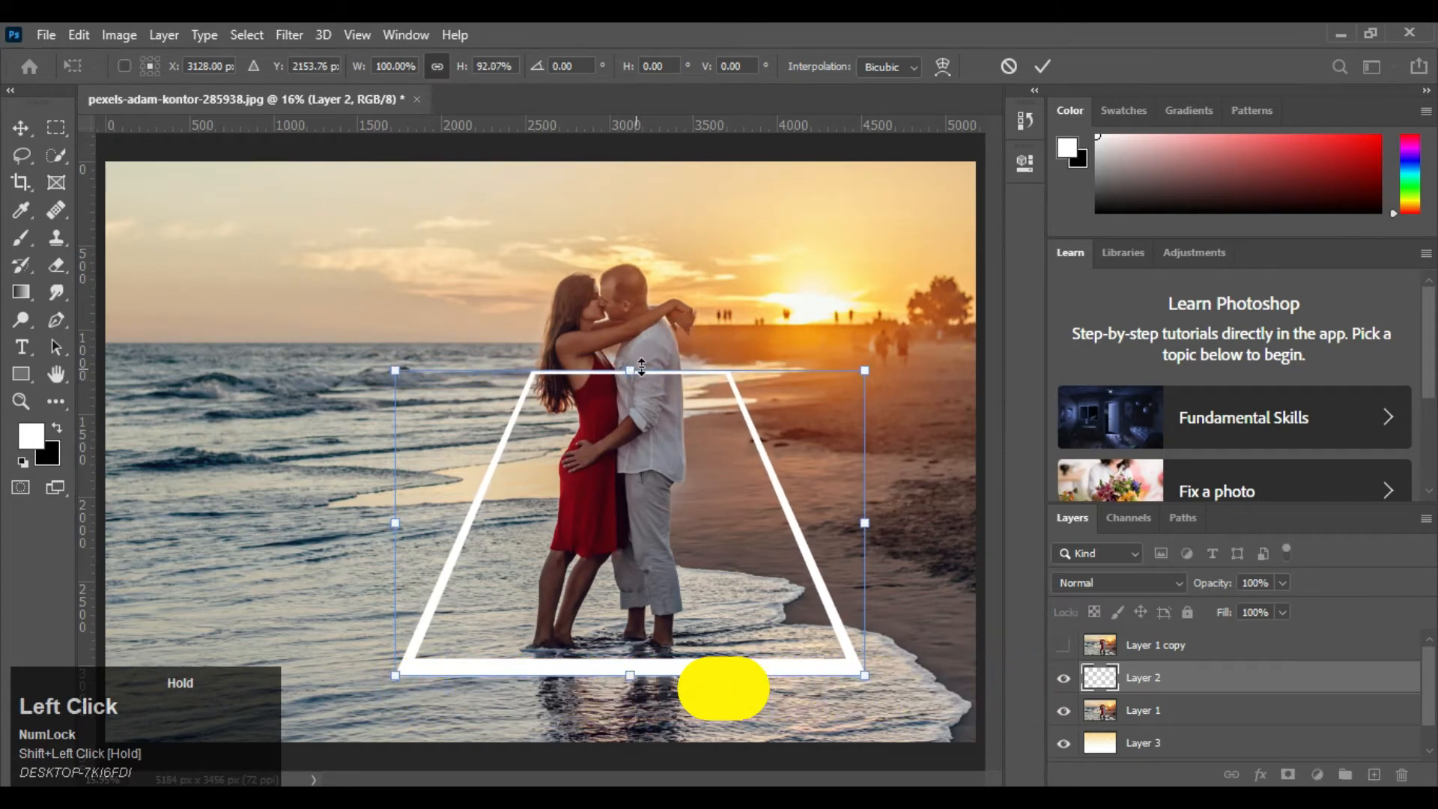
{"action": "left_click", "coordinate": [1046, 66]}
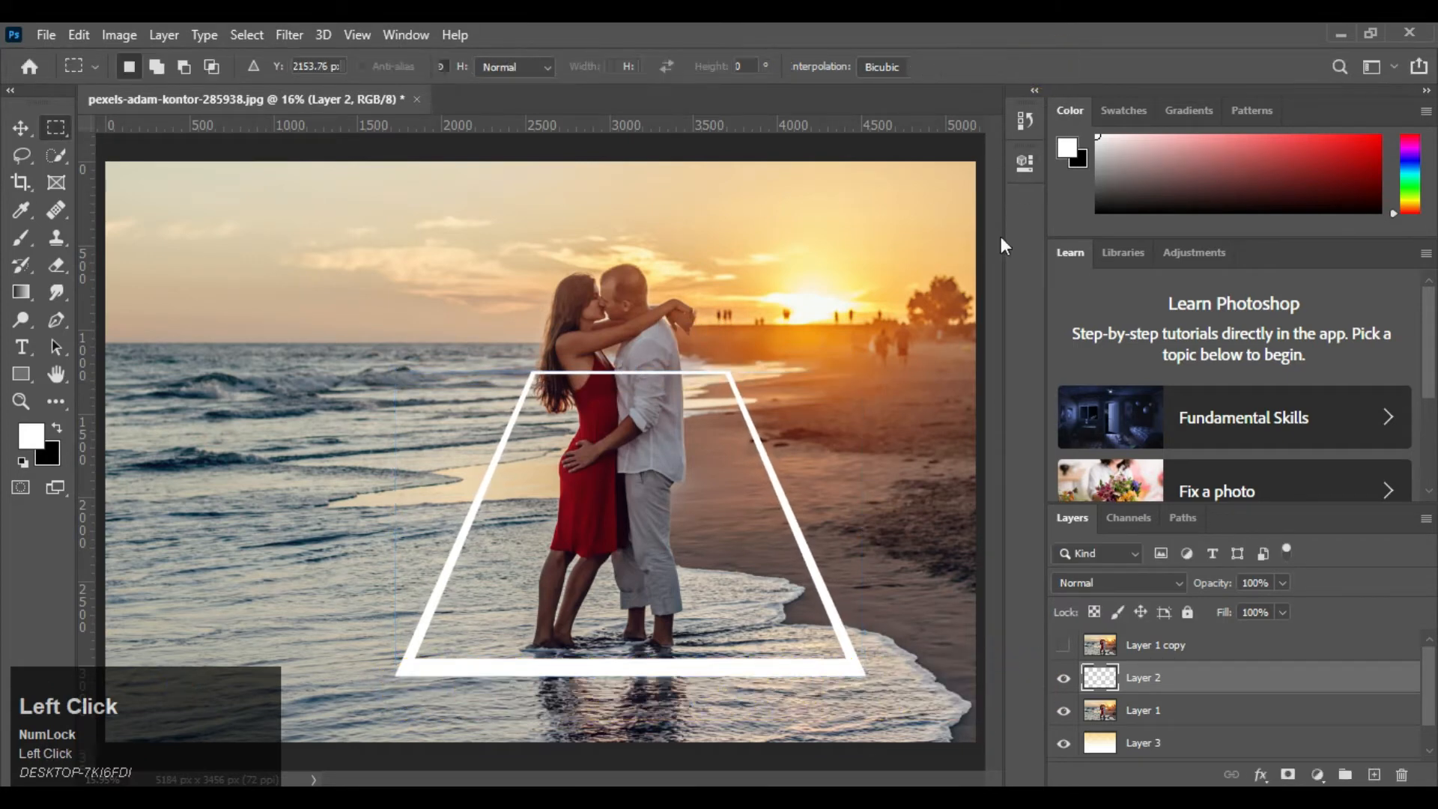
{"action": "left_click", "coordinate": [22, 128]}
{"action": "left_click_drag", "start_coordinate": [615, 669], "coordinate": [596, 671]}
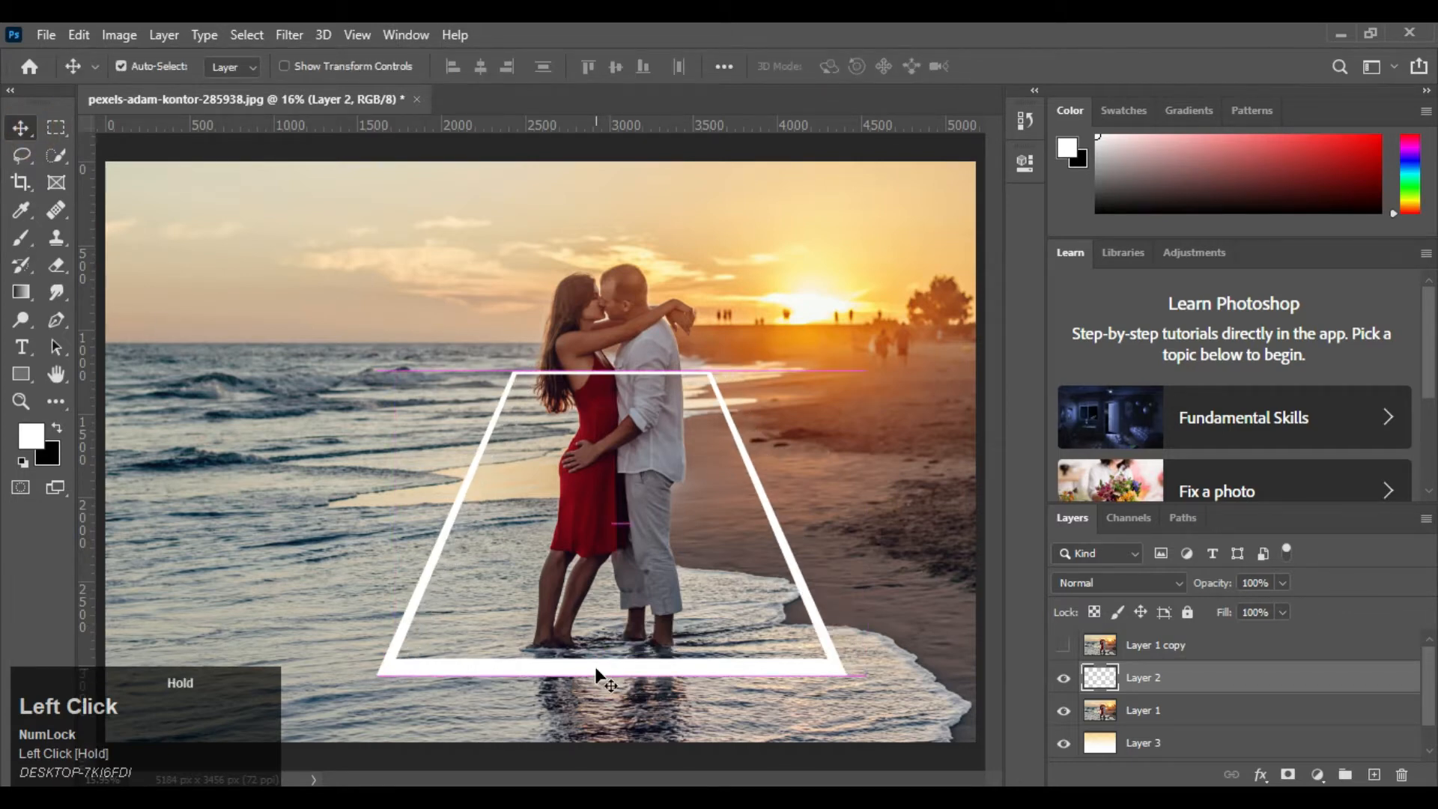
- Create a selection of only the frame's interior by inverting the frame's selection and filling outside it with black in Quick Mask mode
{"action": "left_click", "coordinate": [1099, 678], "text": "ctrl"}
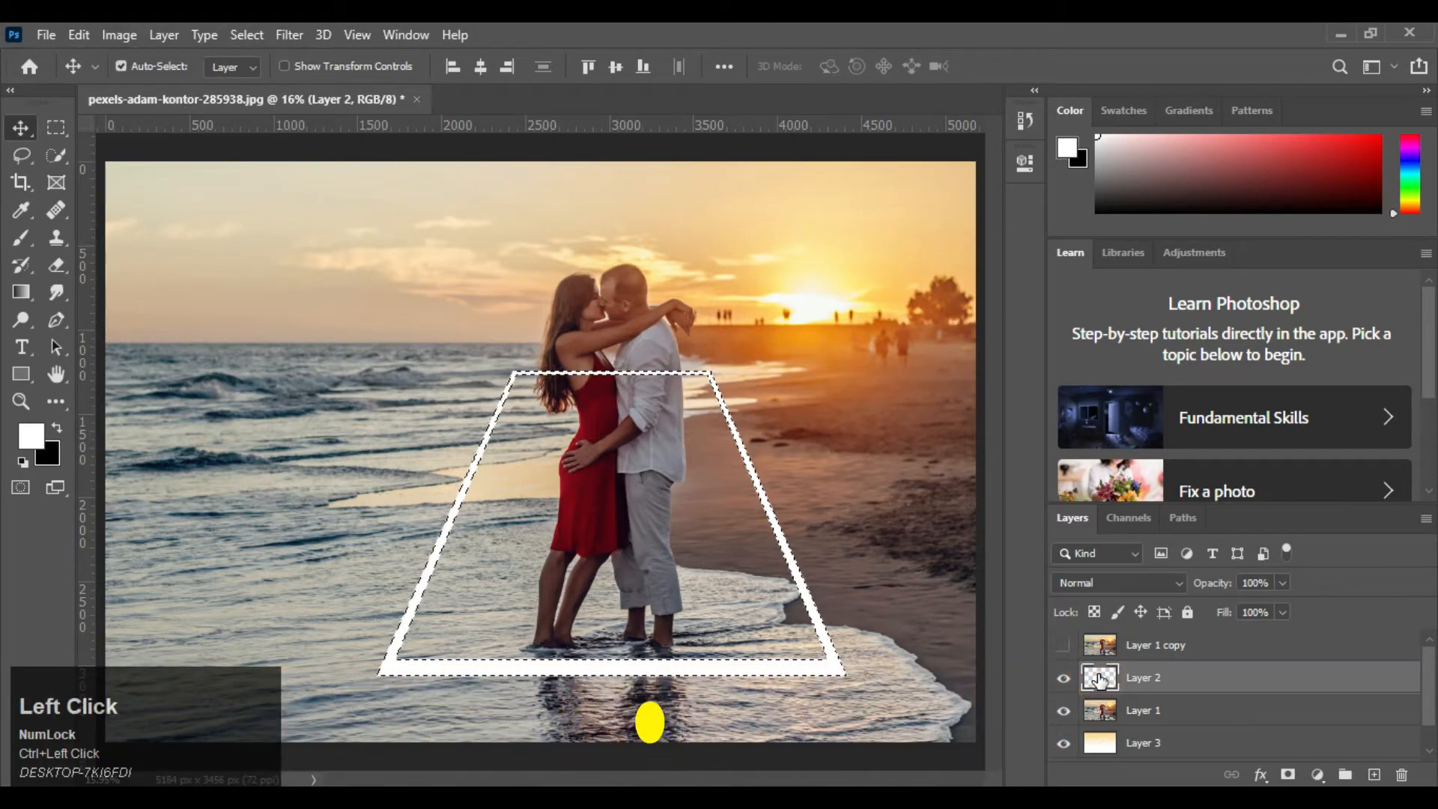
{"action": "key", "text": "ctrl+shift+i"}
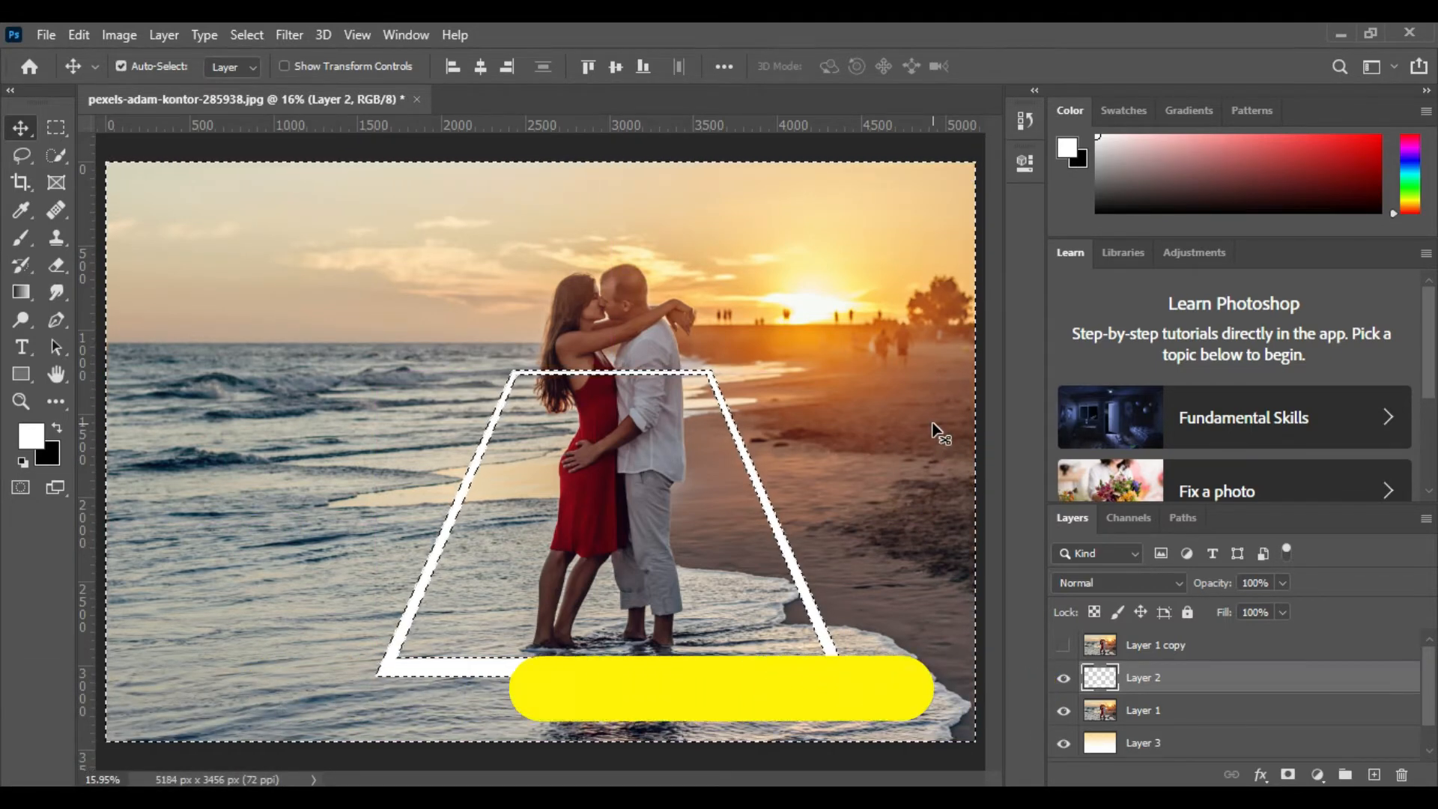
{"action": "key", "text": "q"}
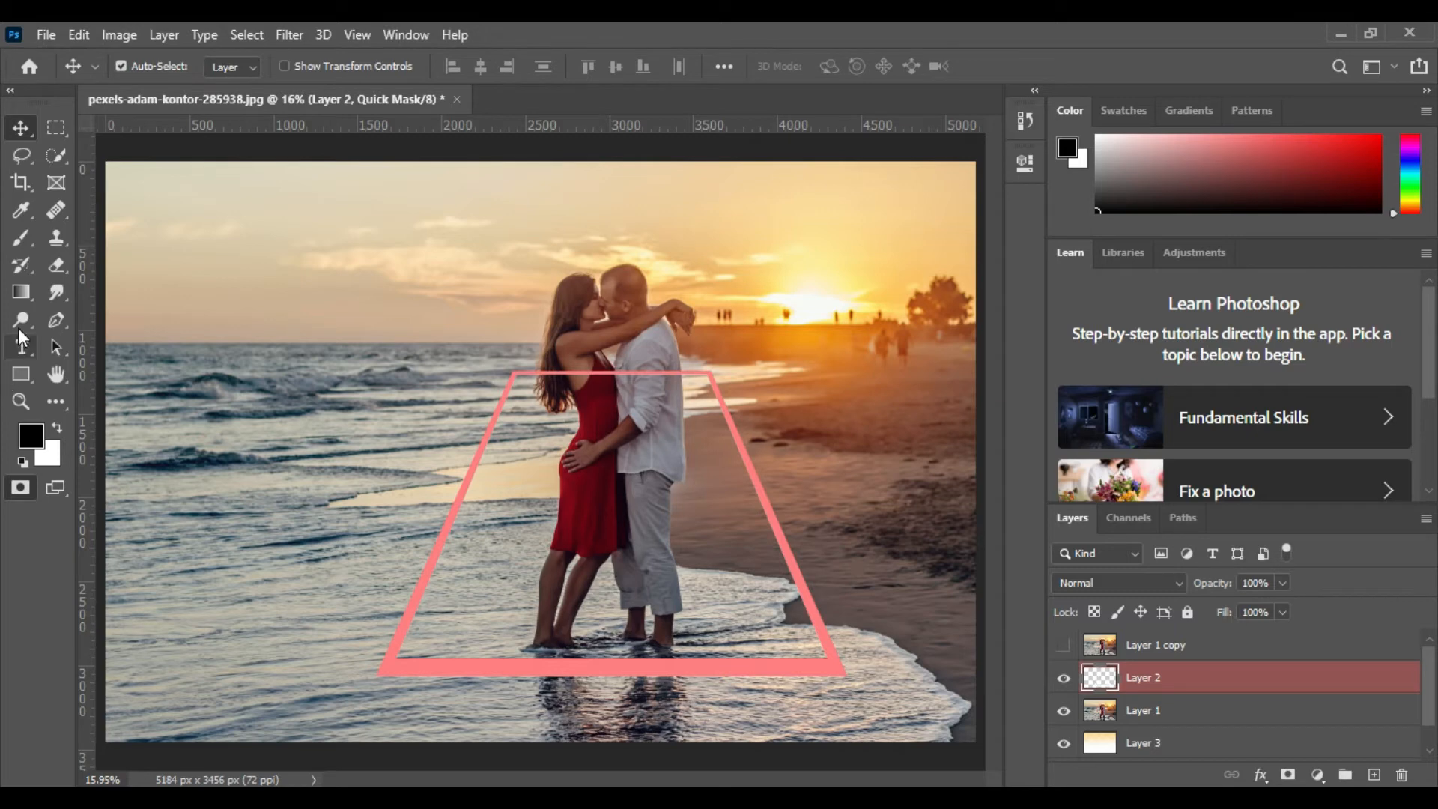
{"action": "right_click", "coordinate": [20, 291]}
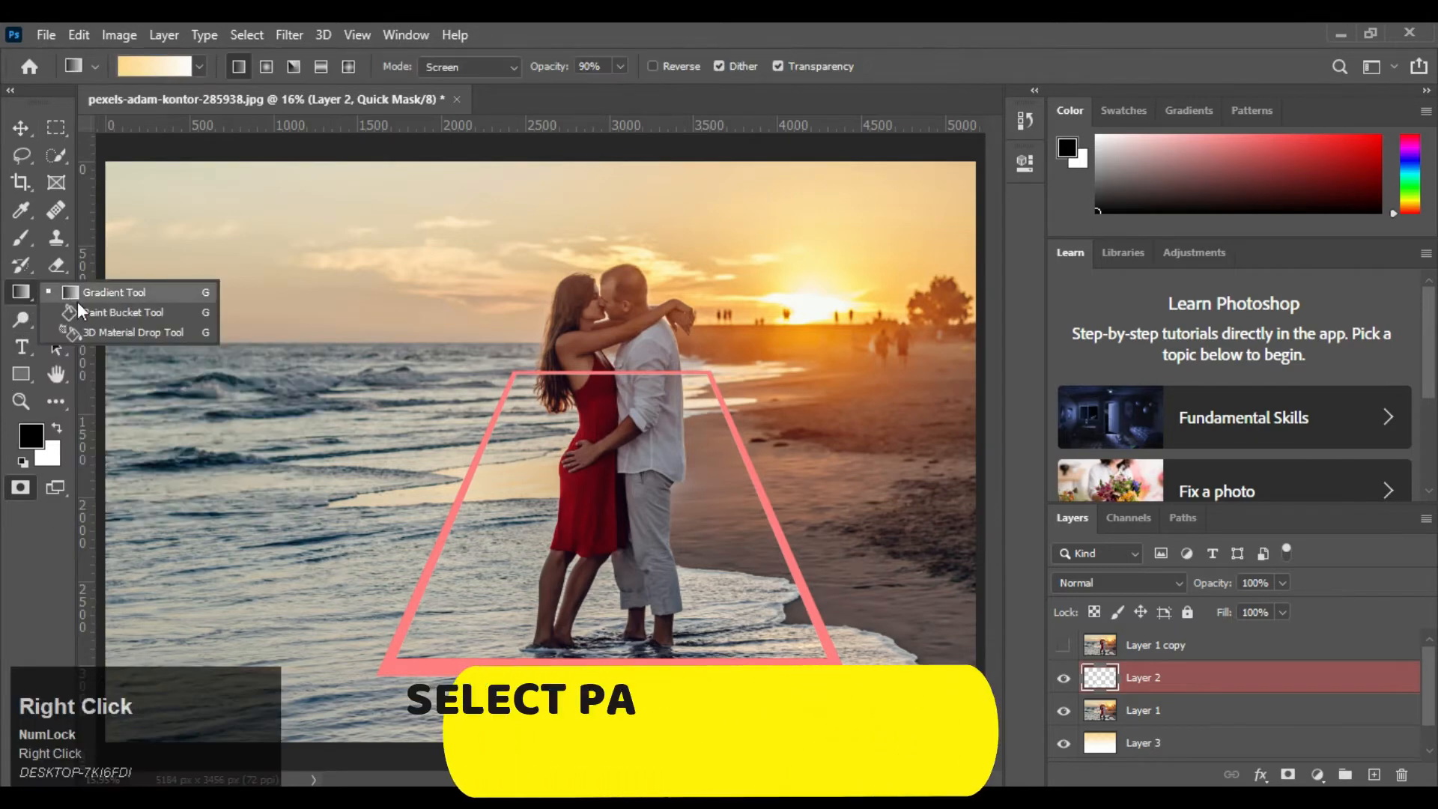
{"action": "left_click", "coordinate": [80, 321]}
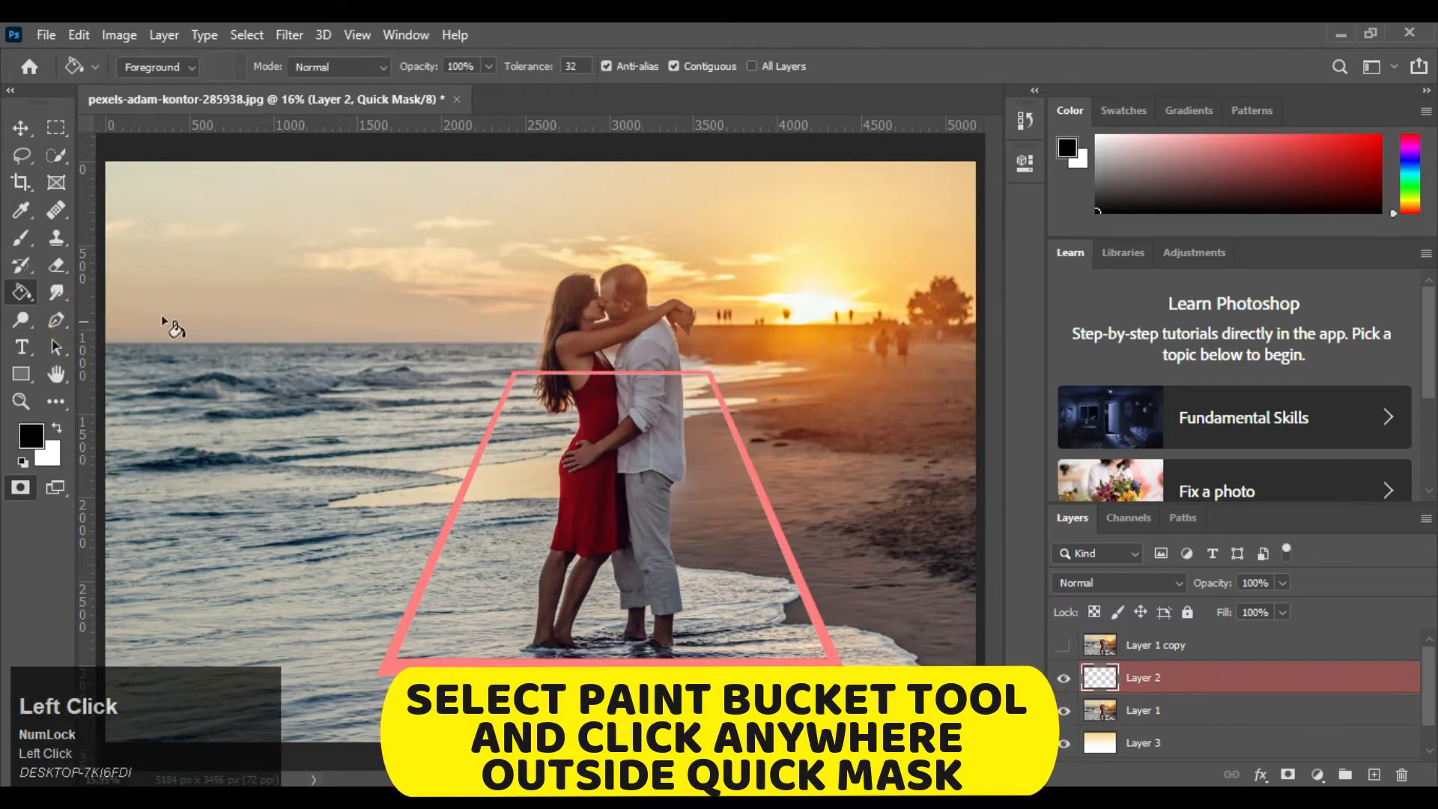
{"action": "left_click", "coordinate": [307, 253]}
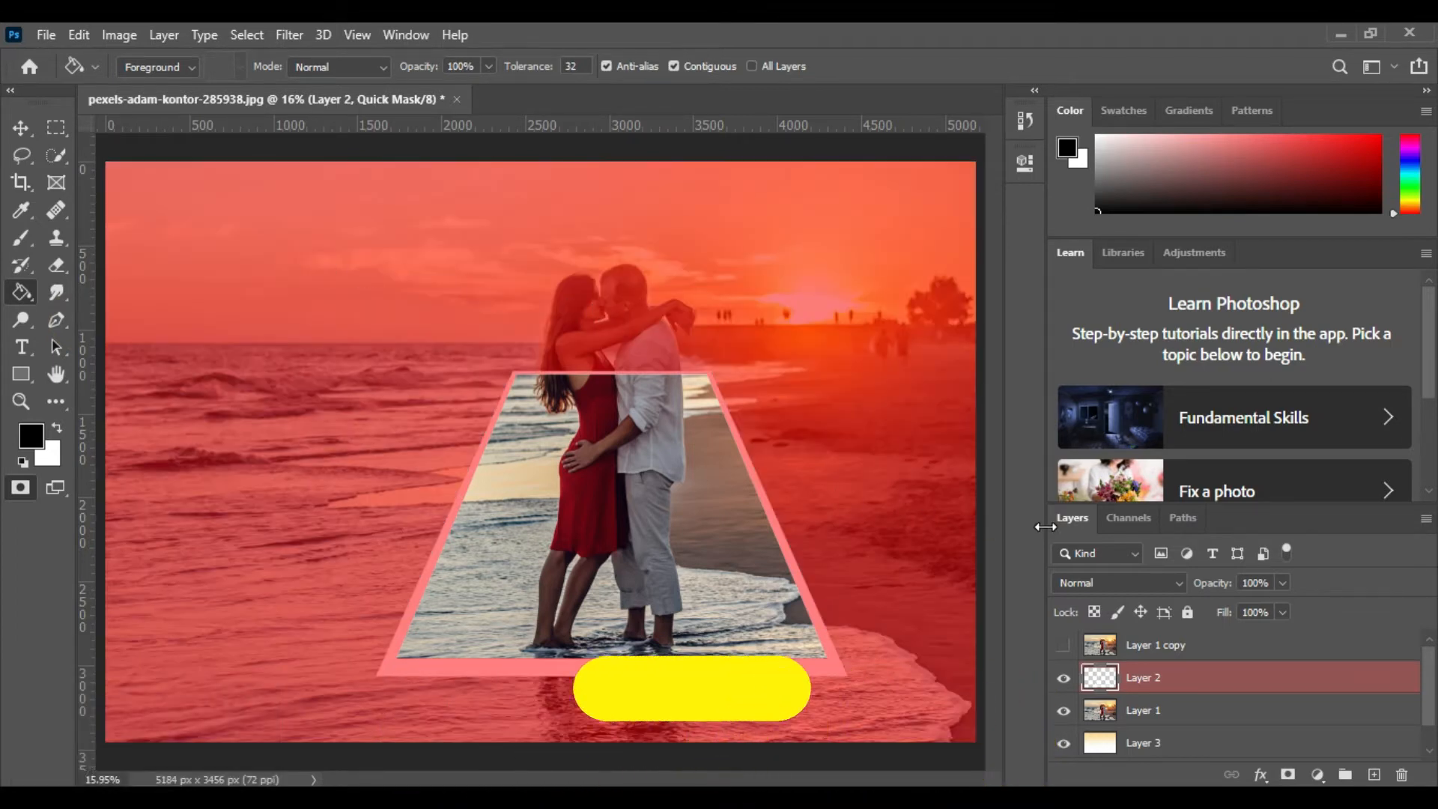
{"action": "key", "text": "q"}
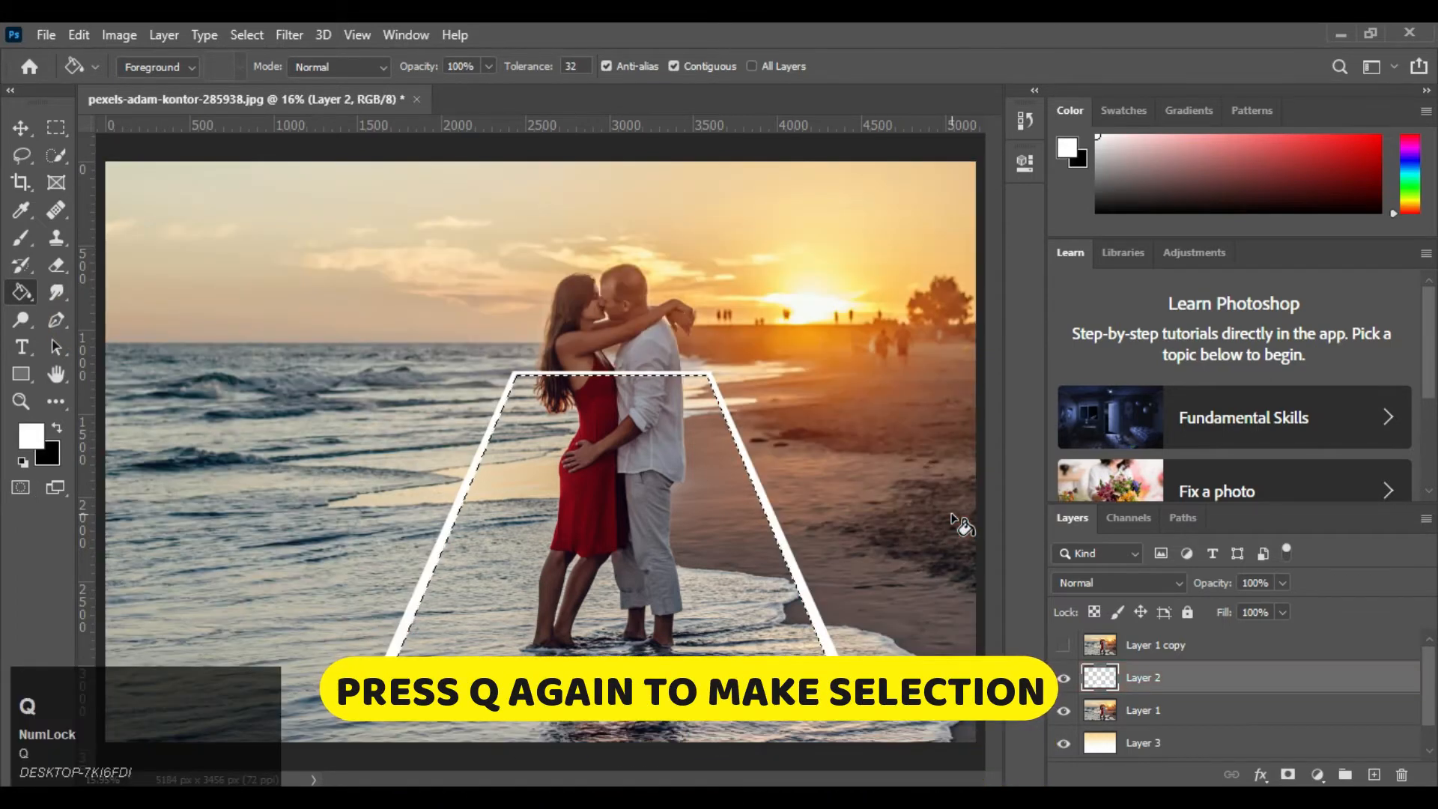
- Add a layer mask to Layer 1 from the selection so the photo shows only inside the frame
{"action": "left_click", "coordinate": [1142, 710]}
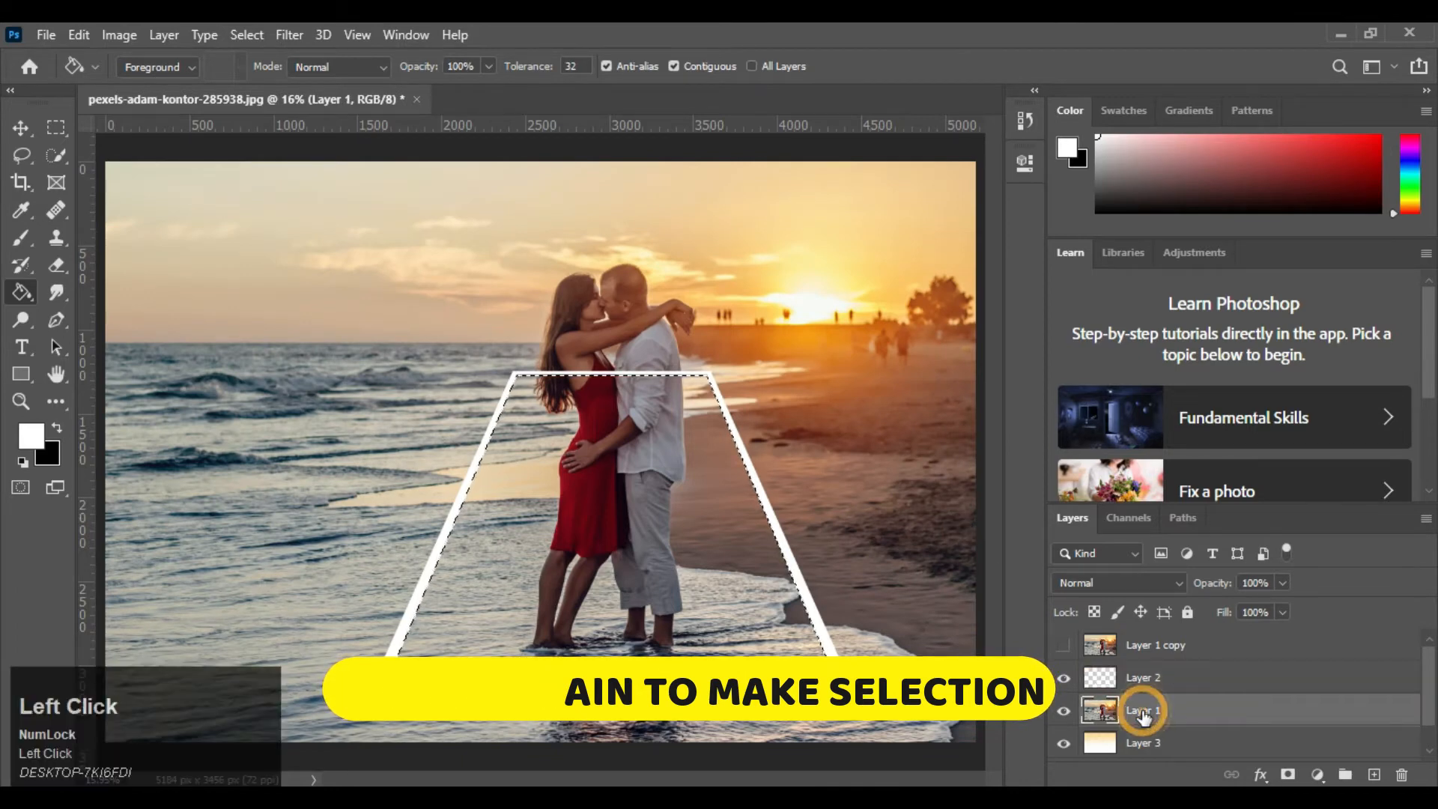
{"action": "left_click", "coordinate": [1287, 774]}
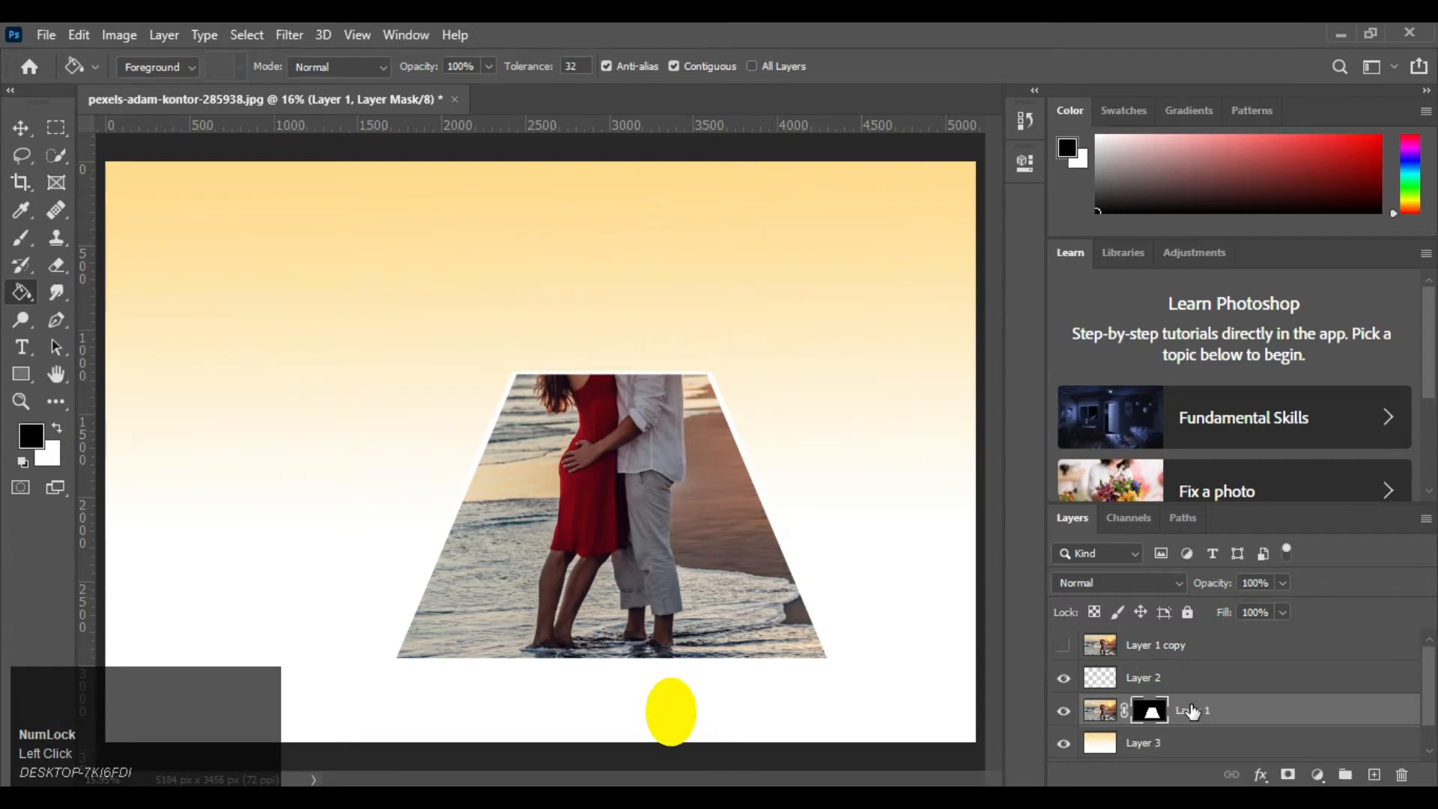
{"action": "scroll", "coordinate": [1146, 700], "scroll_direction": "up", "scroll_amount": 1}
- Recolour the frame on Layer 2 by loading its selection, filling it with foreground colour fccf64, and deselecting
{"action": "left_click", "coordinate": [1098, 680]}
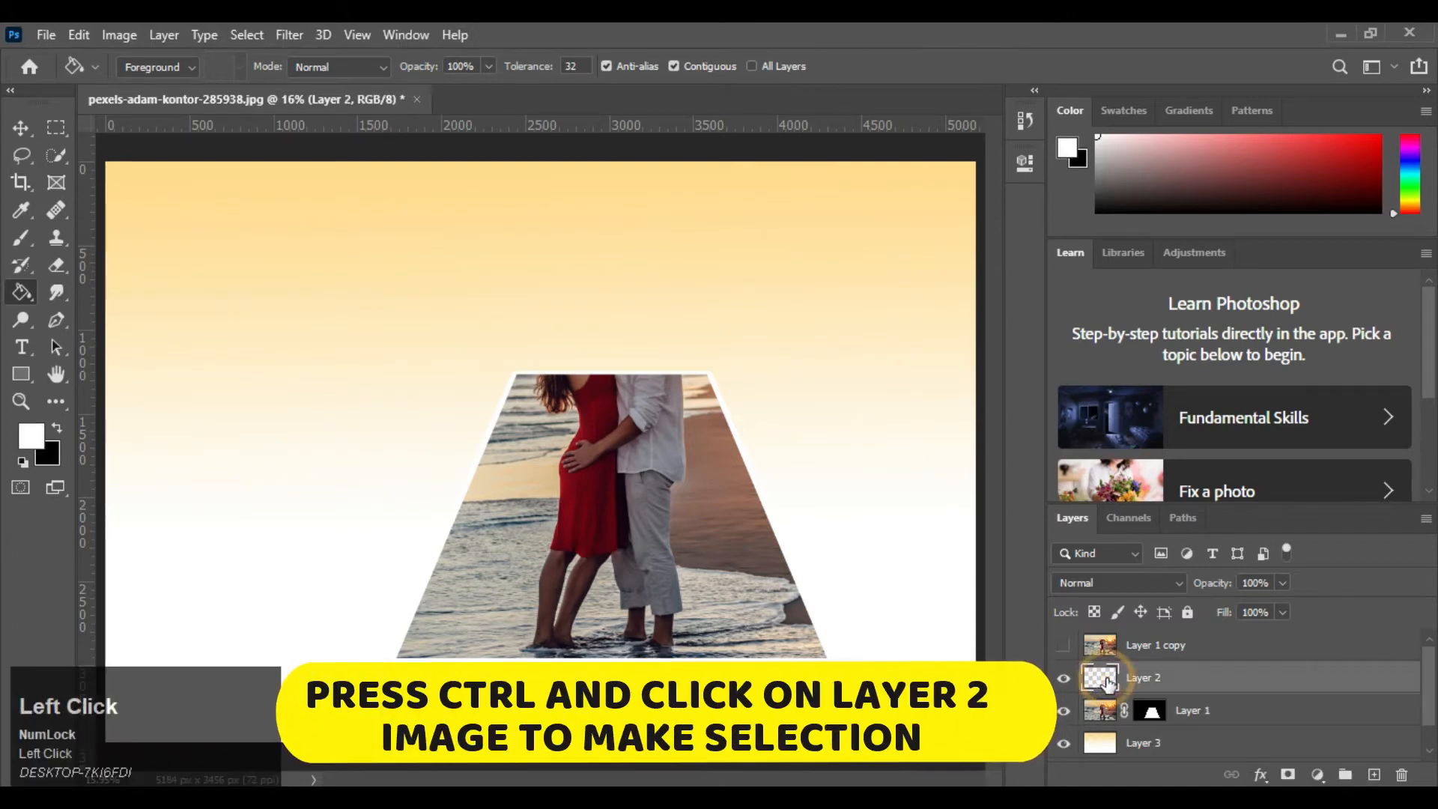
{"action": "left_click", "coordinate": [41, 436]}
{"action": "left_click", "coordinate": [268, 166]}
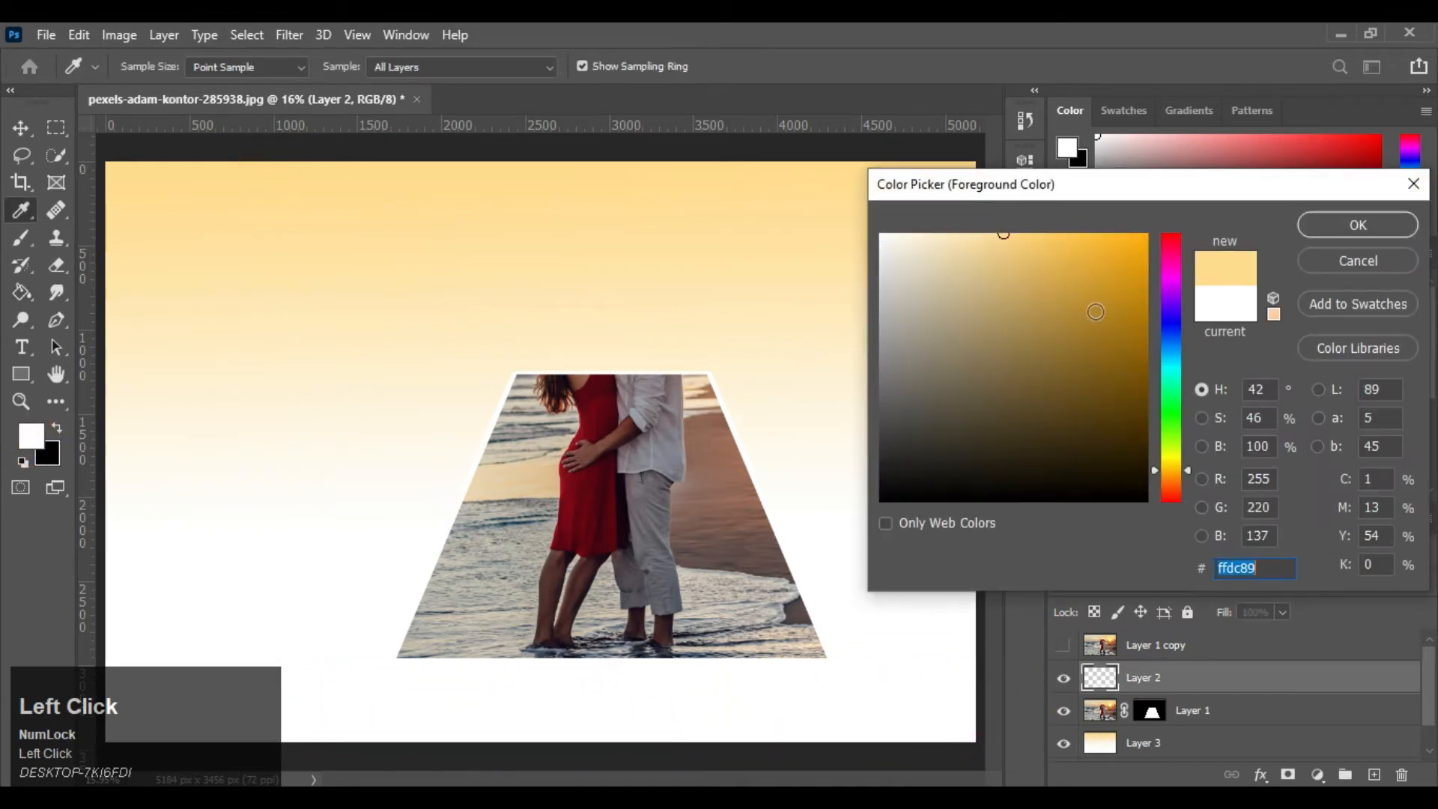
{"action": "left_click", "coordinate": [1042, 237]}
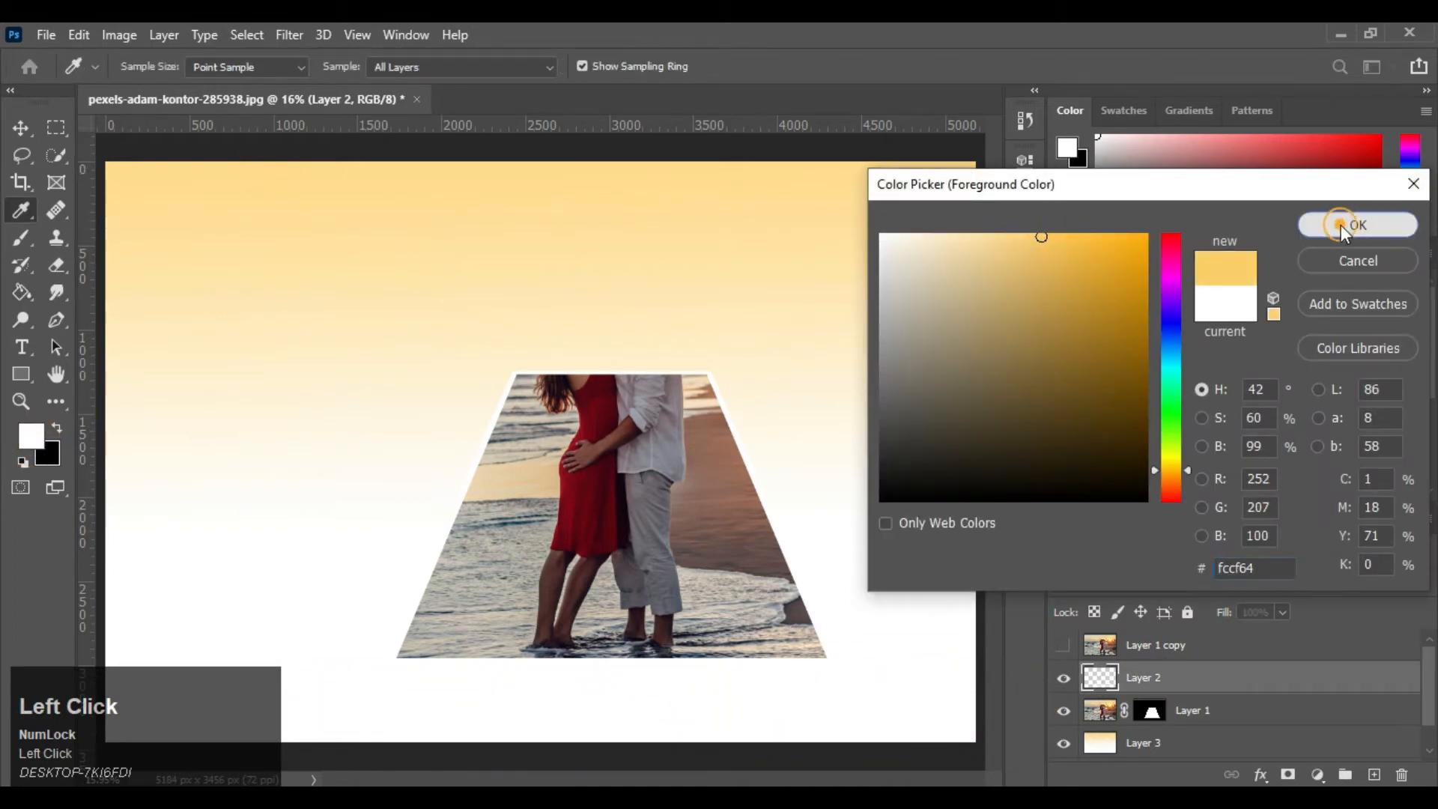
{"action": "left_click", "coordinate": [1340, 225]}
{"action": "left_click", "coordinate": [1101, 677], "text": "ctrl"}
{"action": "key", "text": "alt+BackSpace"}
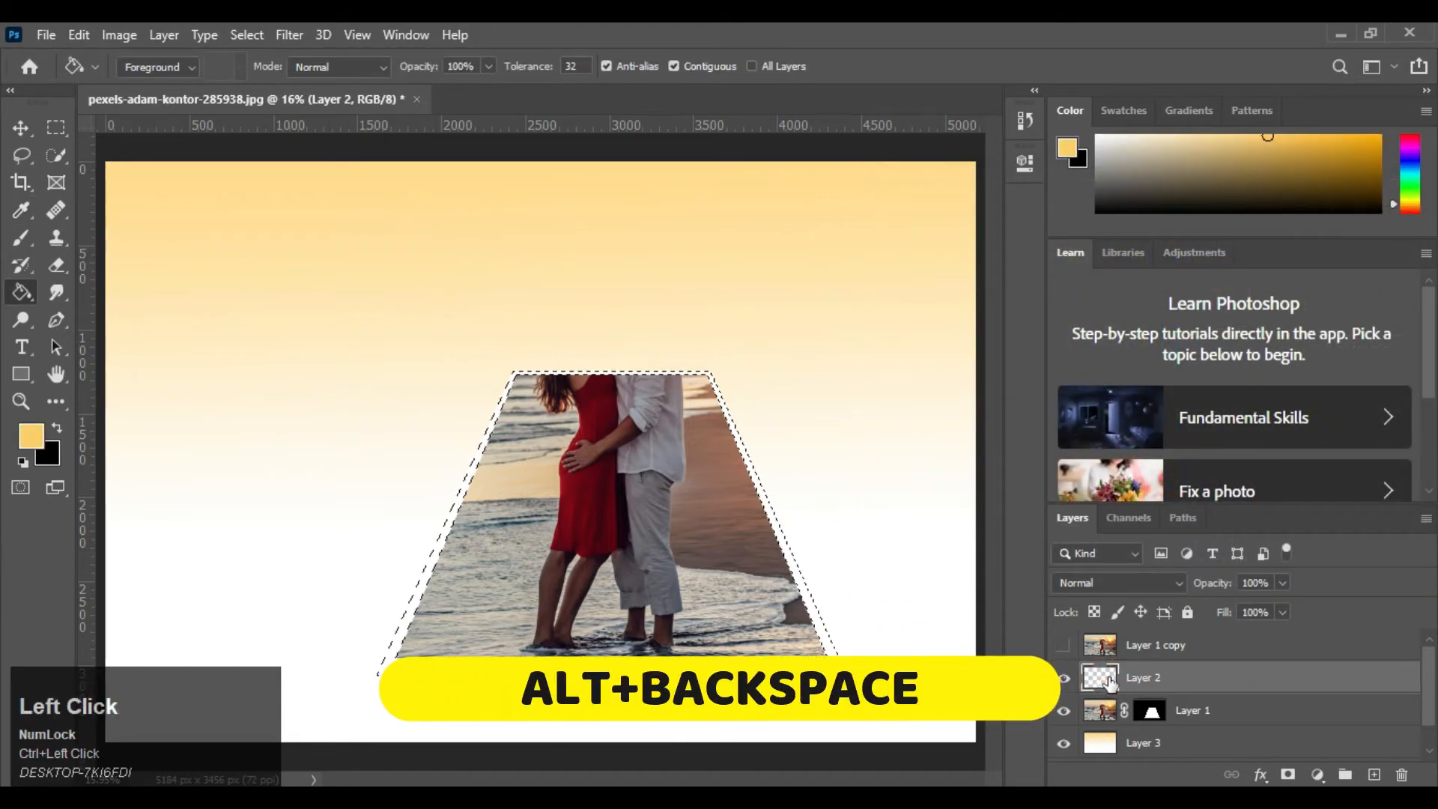
{"action": "key", "text": "alt+BackSpace"}
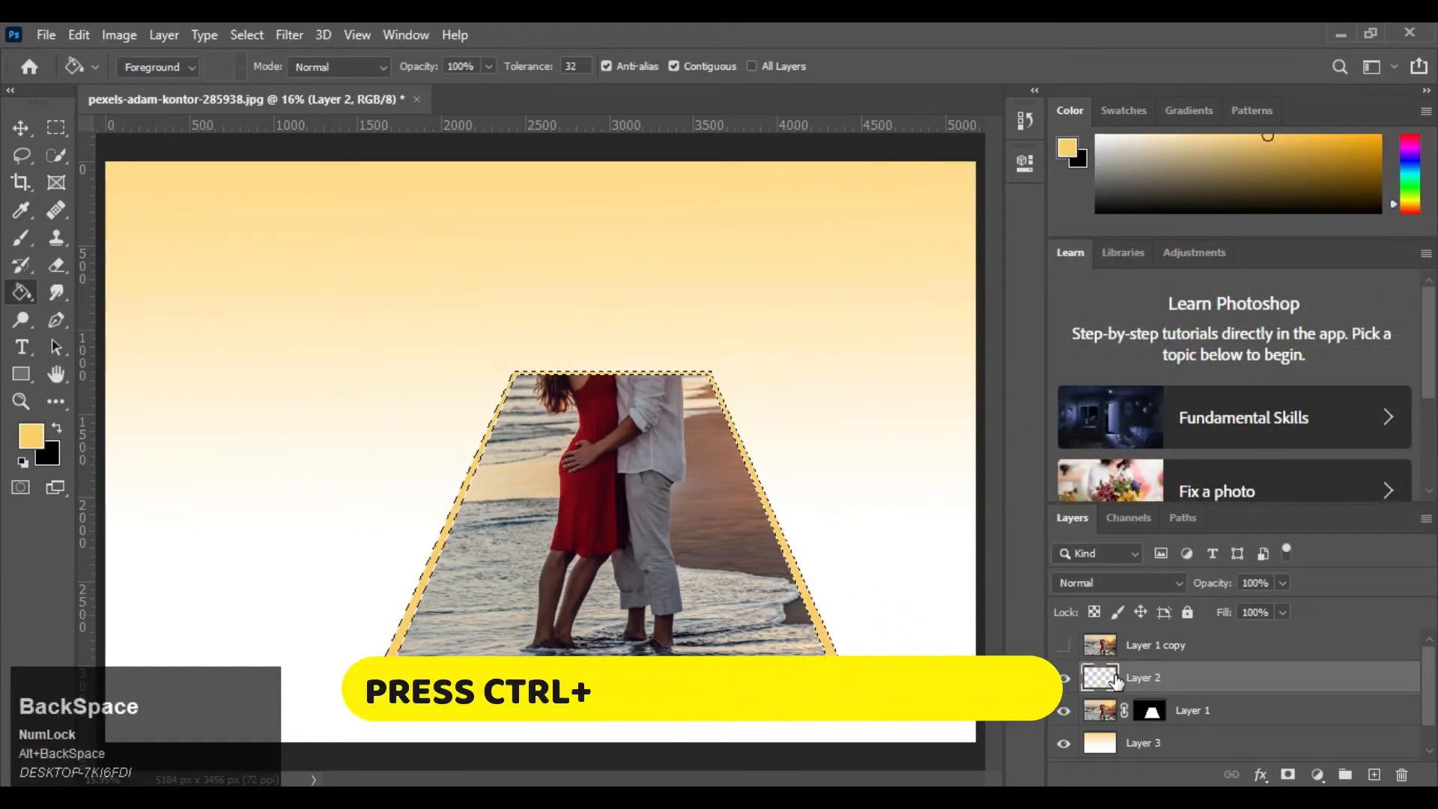
{"action": "key", "text": "ctrl+d"}
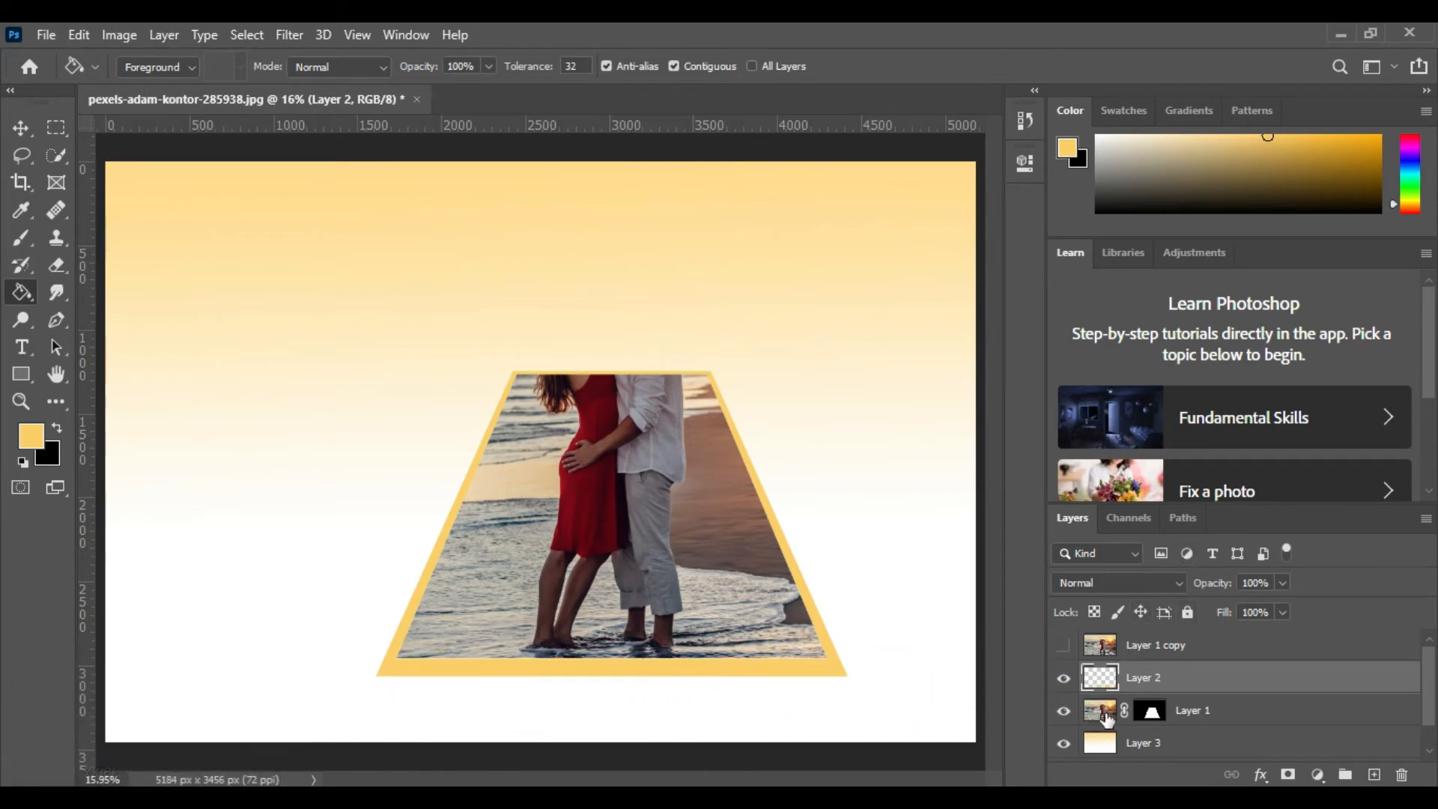
- Show Layer 1 copy, make it active, and select the couple automatically with the Subject command
{"action": "scroll", "coordinate": [1123, 711], "scroll_direction": "up", "scroll_amount": 1}
{"action": "left_click", "coordinate": [1062, 646]}
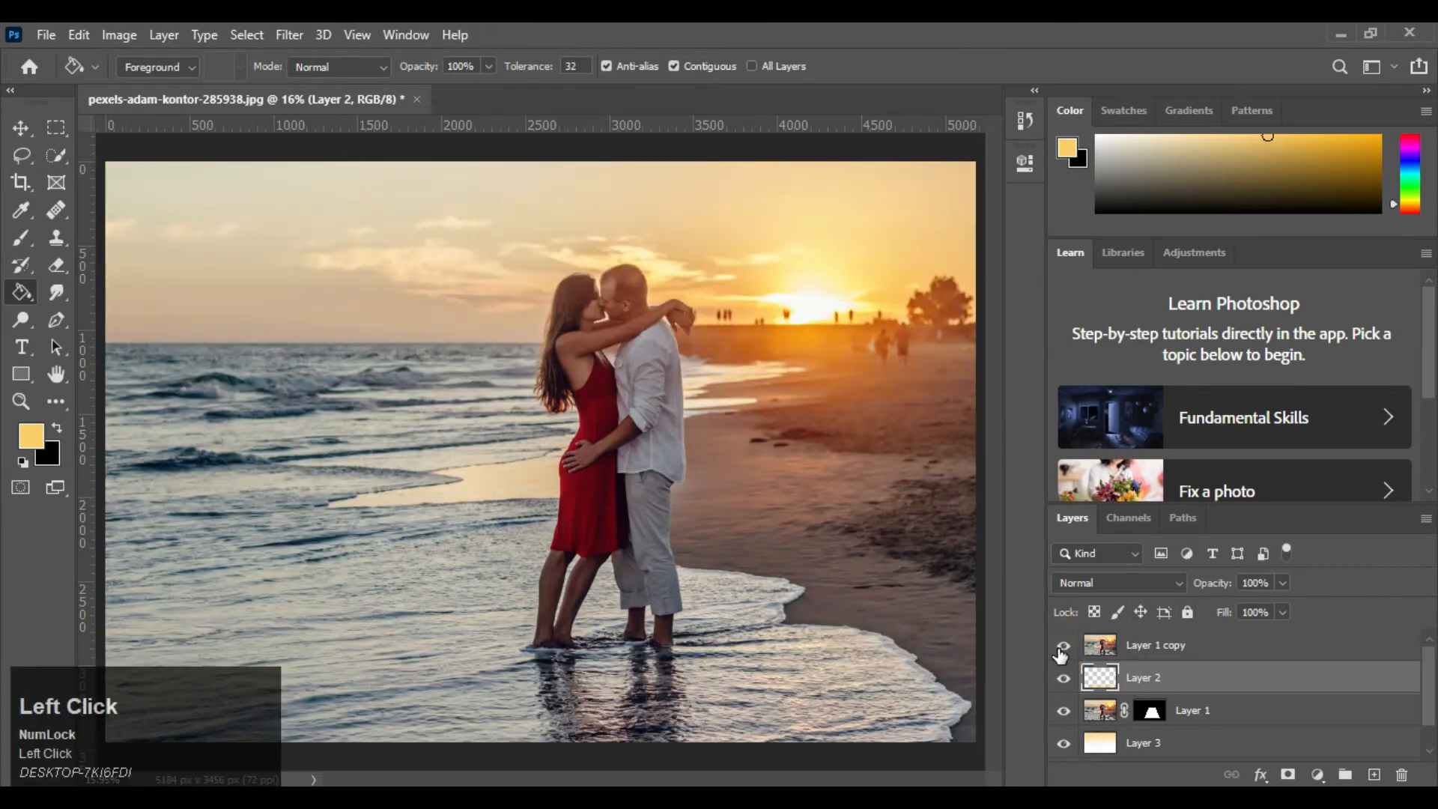
{"action": "left_click", "coordinate": [1136, 647]}
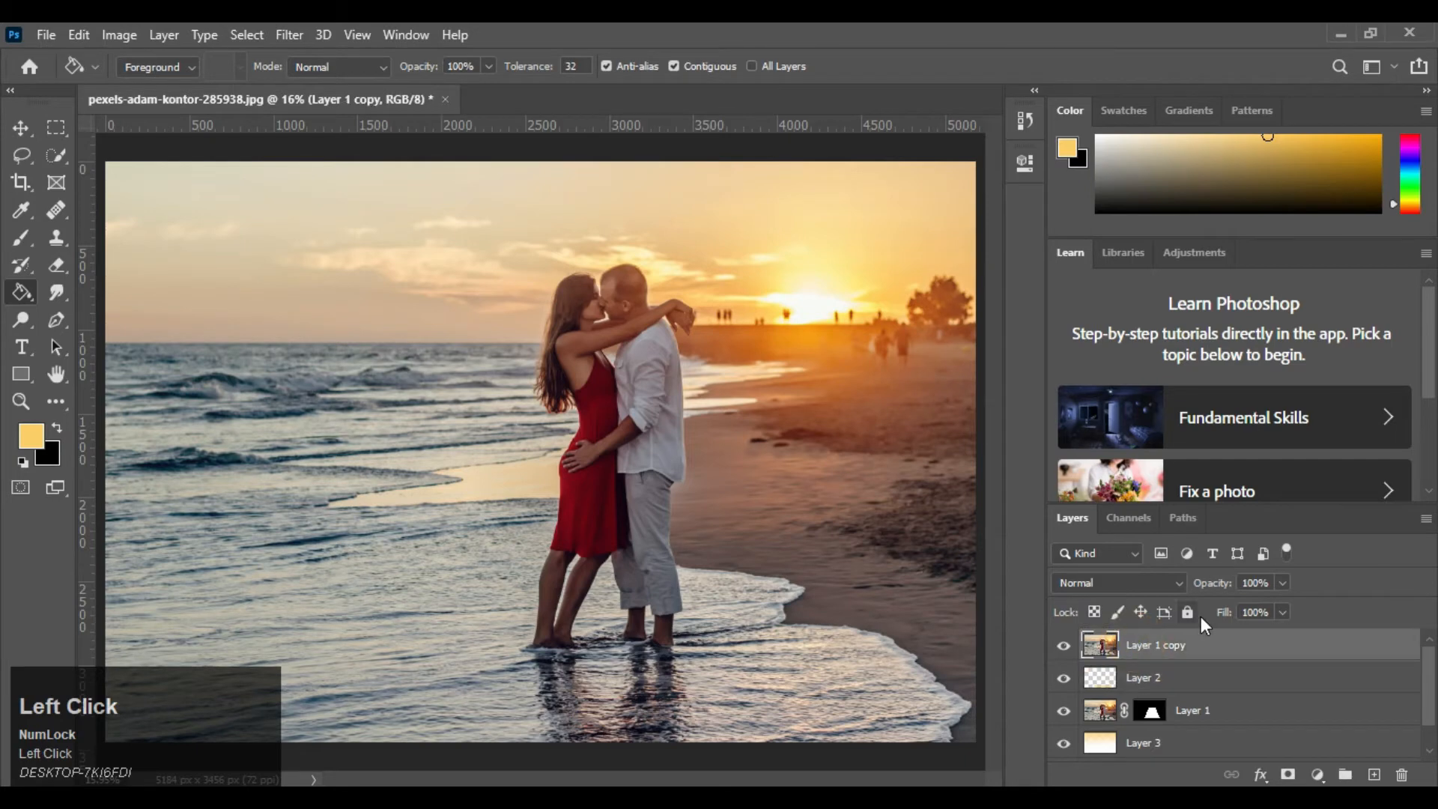
{"action": "left_click", "coordinate": [246, 37]}
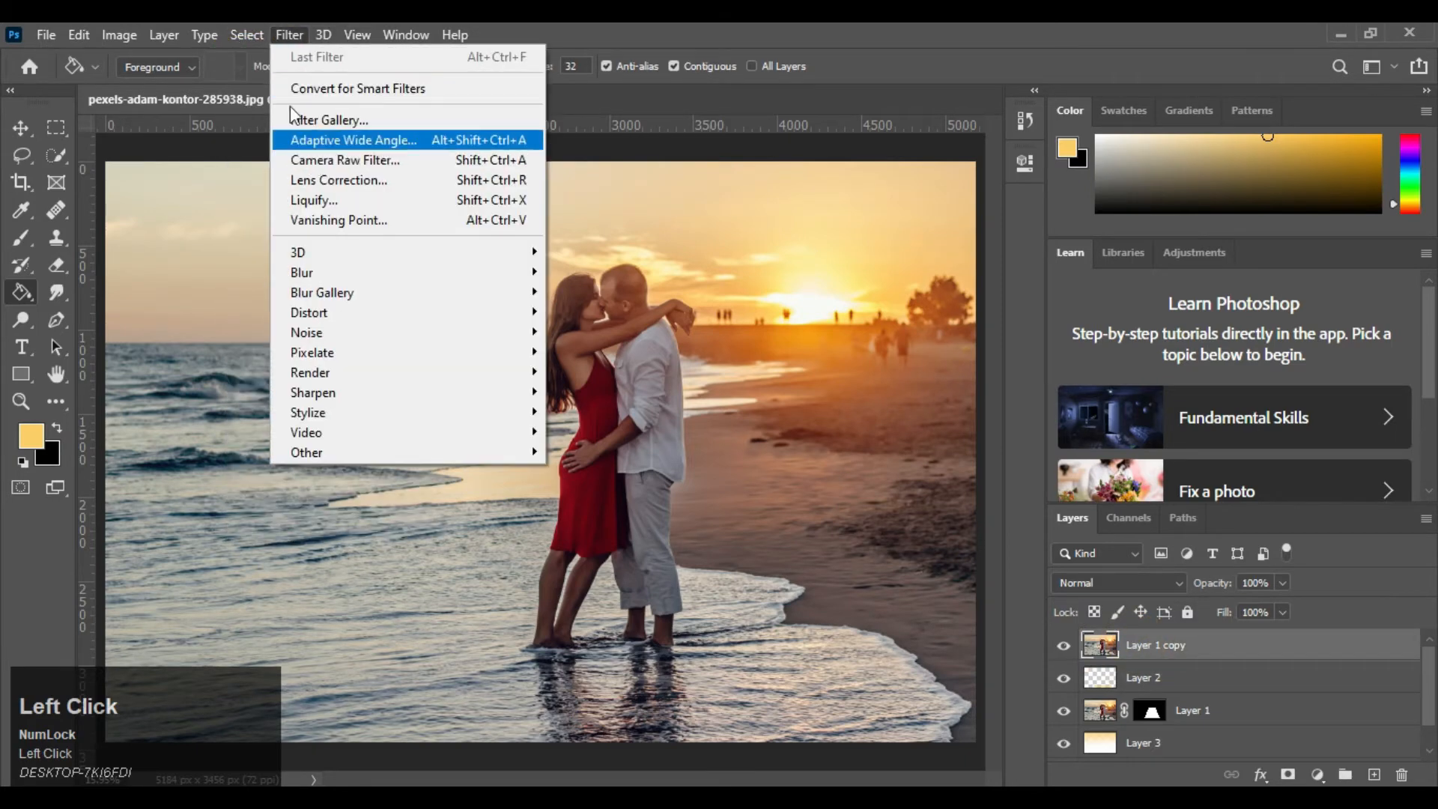
{"action": "left_click", "coordinate": [284, 280]}
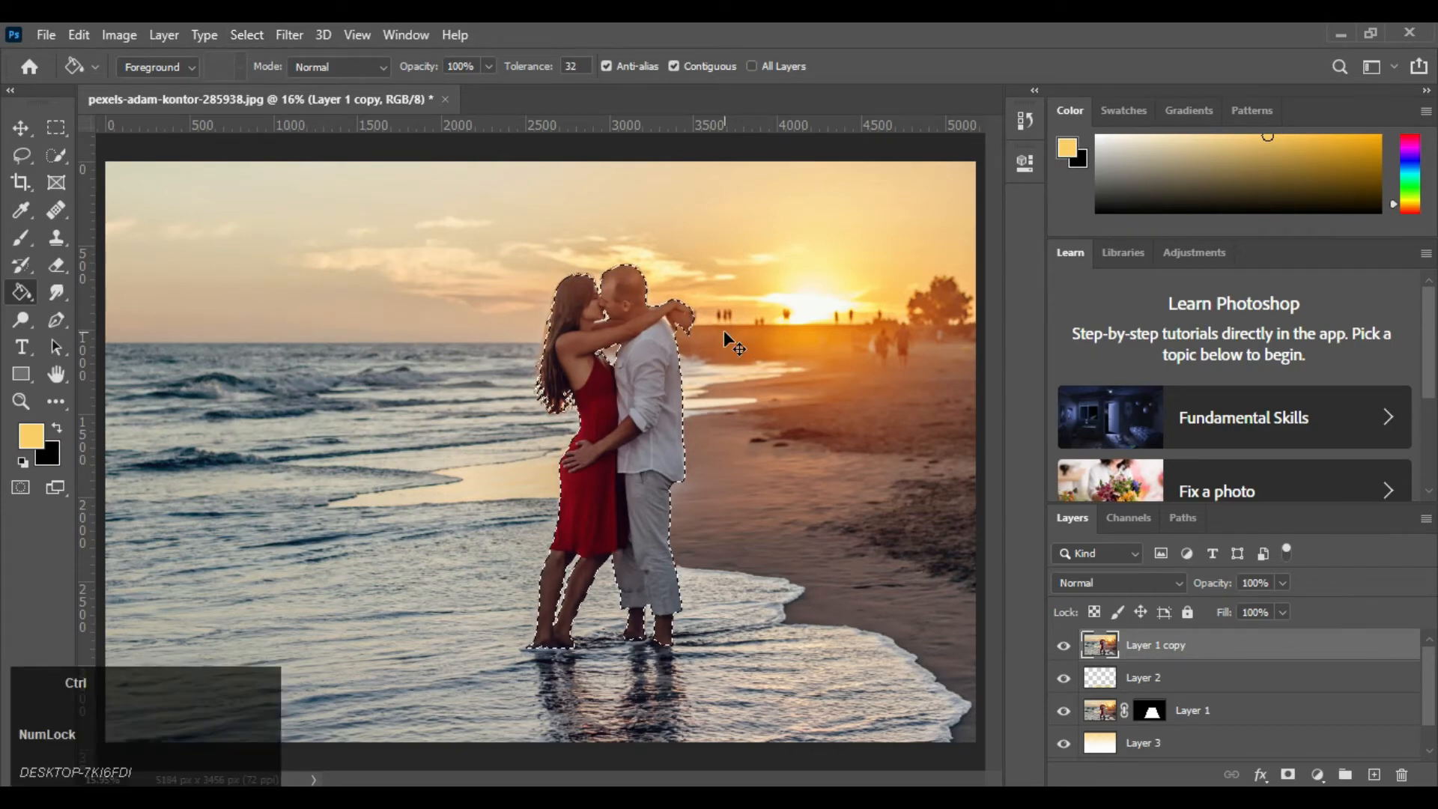
- With the Quick Selection tool, subtract the background gap between the woman's dress and the man's shirt from the couple's selection
{"action": "key", "text": "ctrl+equal"}
{"action": "key", "text": "ctrl+equal"}
{"action": "key", "text": "ctrl+equal"}
{"action": "key", "text": "ctrl+equal"}
{"action": "key", "text": "ctrl+equal"}
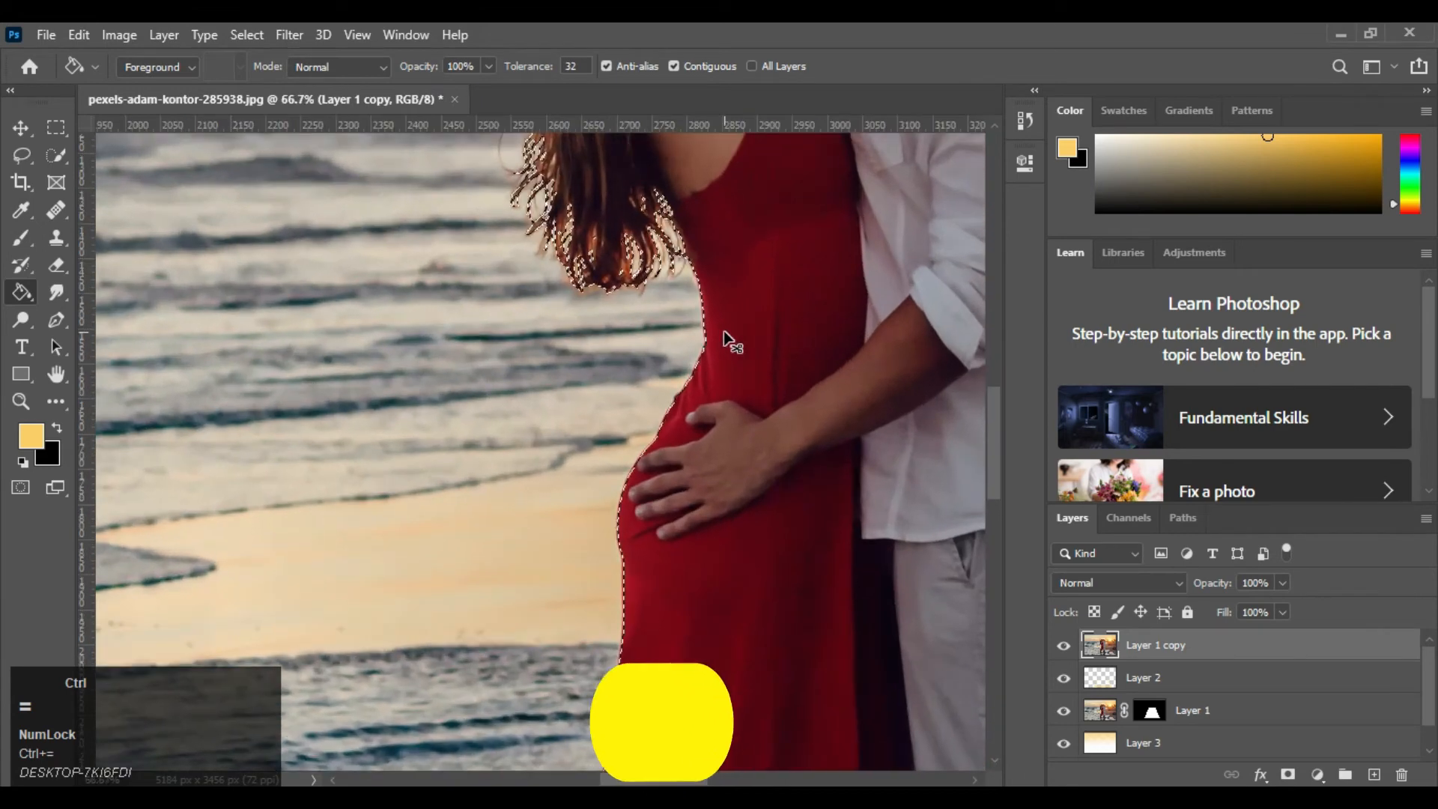
{"action": "left_click_drag", "start_coordinate": [700, 183], "coordinate": [591, 509]}
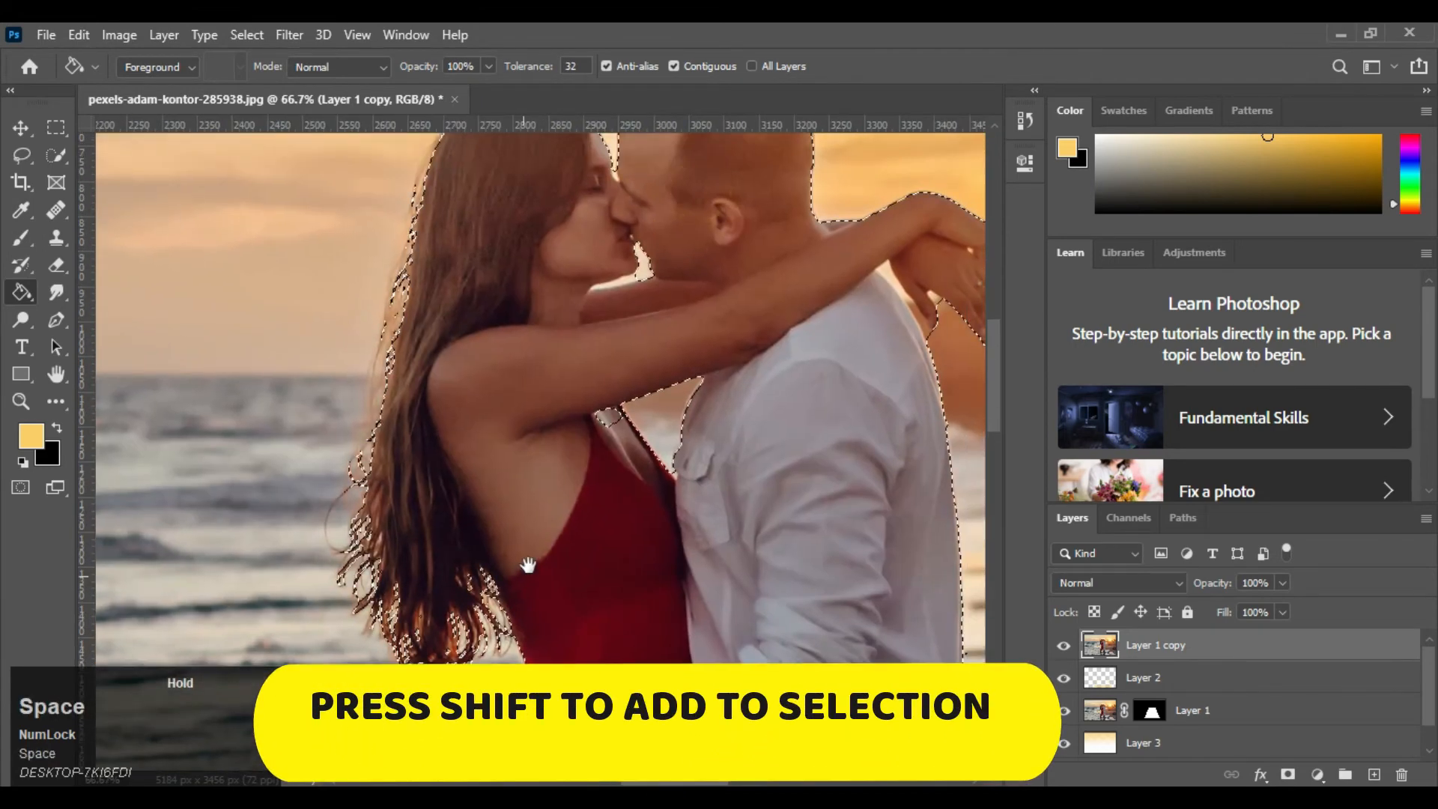
{"action": "left_click", "coordinate": [57, 155]}
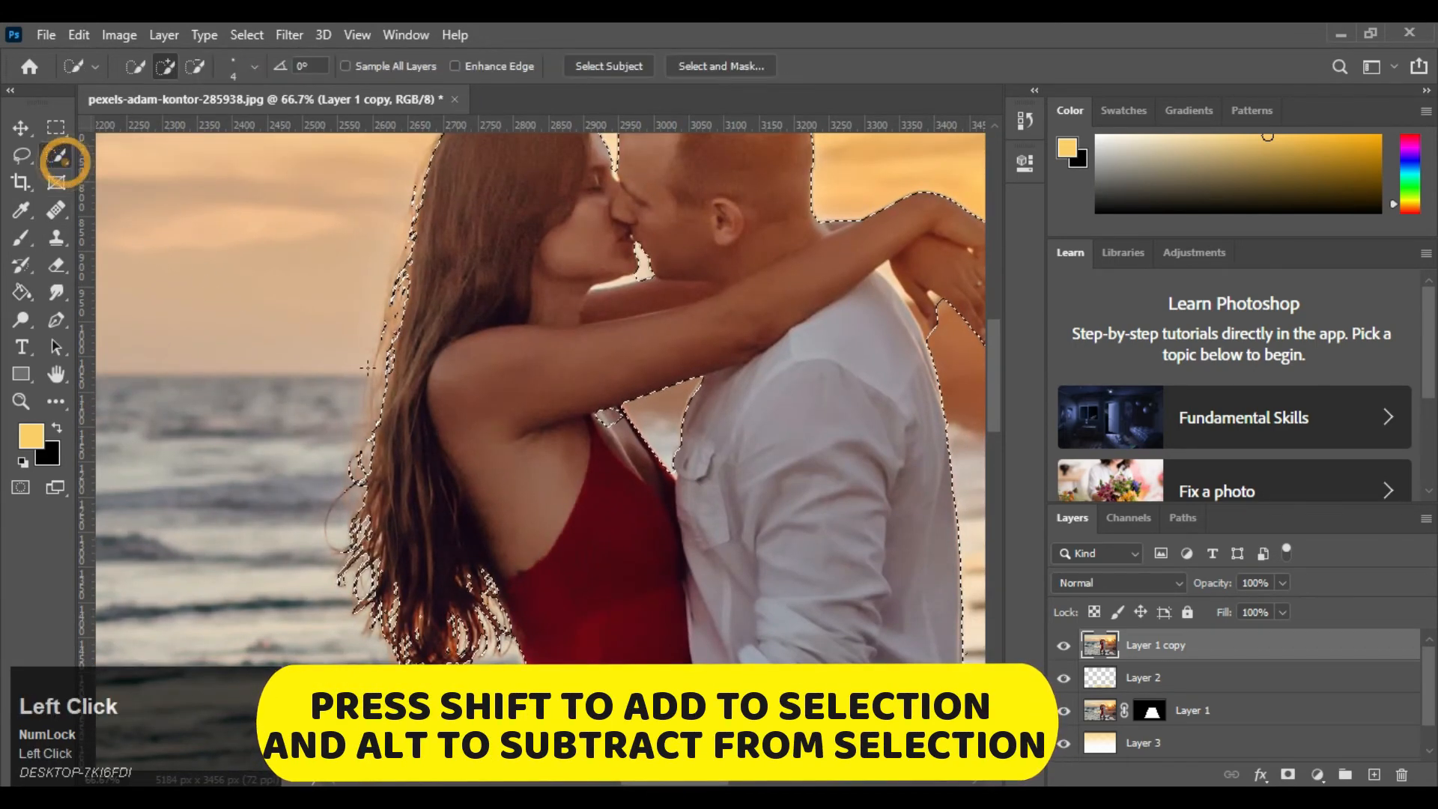
{"action": "key", "text": "bracketright"}
{"action": "key", "text": "bracketright"}
{"action": "key", "text": "bracketright"}
{"action": "key", "text": "bracketright"}
{"action": "key", "text": "bracketright"}
{"action": "key", "text": "bracketright"}
{"action": "key", "text": "bracketright"}
{"action": "key", "text": "bracketright"}
{"action": "key", "text": "bracketright"}
{"action": "left_click", "coordinate": [607, 421], "text": "shift"}
{"action": "key", "text": "ctrl+equal"}
{"action": "key", "text": "ctrl+equal"}
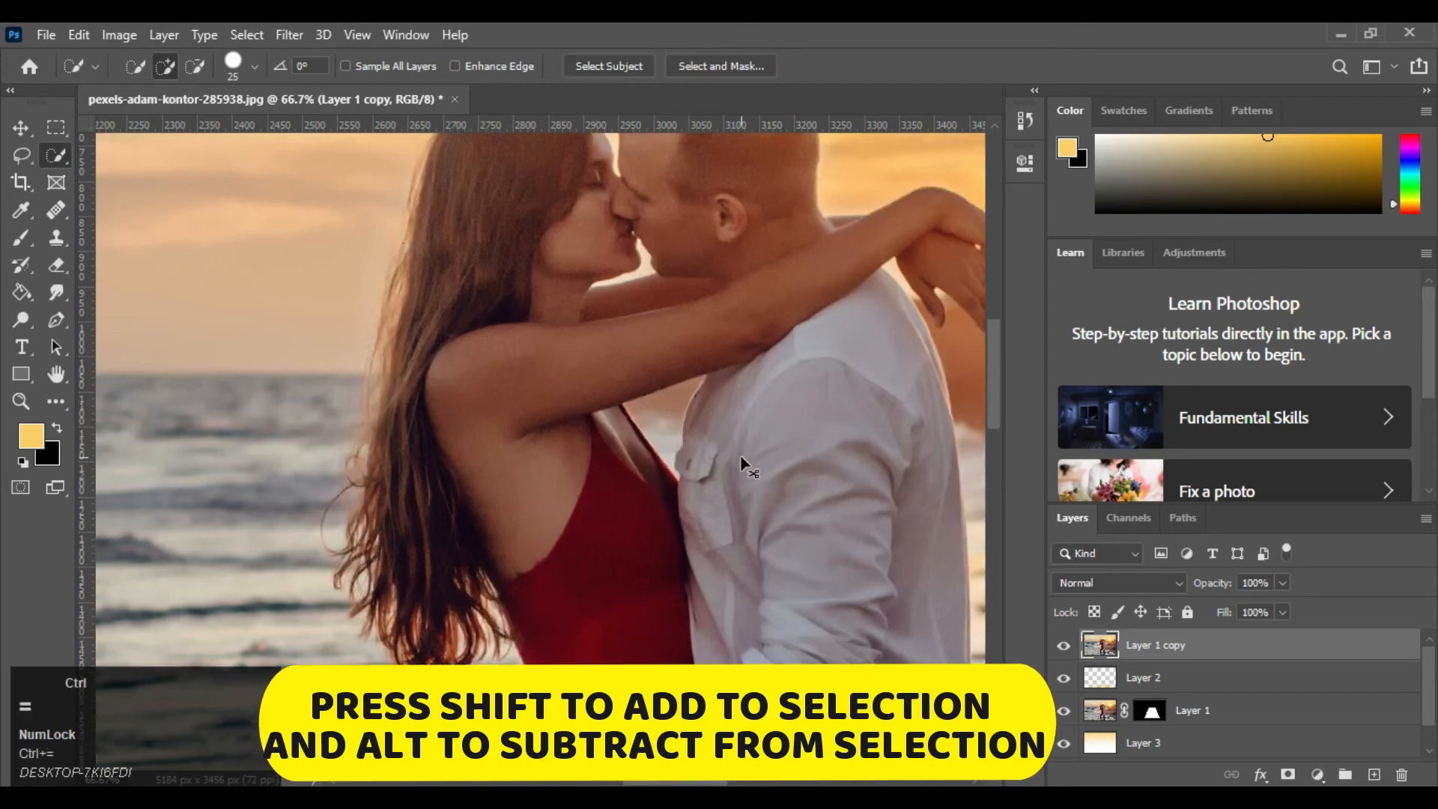
{"action": "left_click_drag", "start_coordinate": [743, 456], "coordinate": [396, 285]}
{"action": "key", "text": "ctrl+equal"}
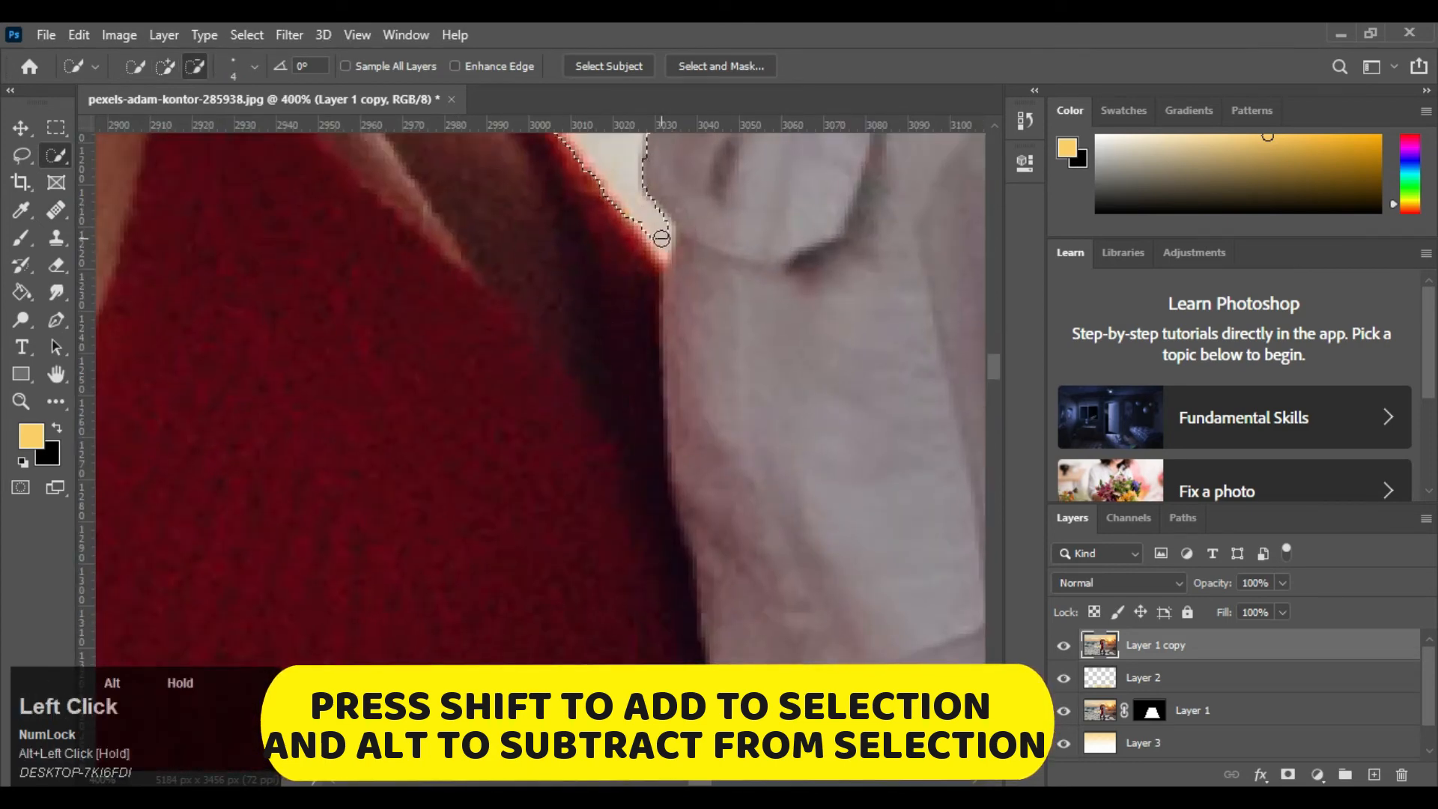
- Subtract the narrow background gaps between the couple's faces and above her arm from the selection, adjusting the brush size as needed
{"action": "mouse_move", "coordinate": [633, 224]}
{"action": "left_mouse_down"}
{"action": "mouse_move", "coordinate": [674, 438]}
{"action": "mouse_move", "coordinate": [638, 674]}
{"action": "left_mouse_up"}
{"action": "mouse_move", "coordinate": [491, 255]}
{"action": "left_mouse_down"}
{"action": "mouse_move", "coordinate": [391, 314]}
{"action": "mouse_move", "coordinate": [215, 357]}
{"action": "left_mouse_up"}
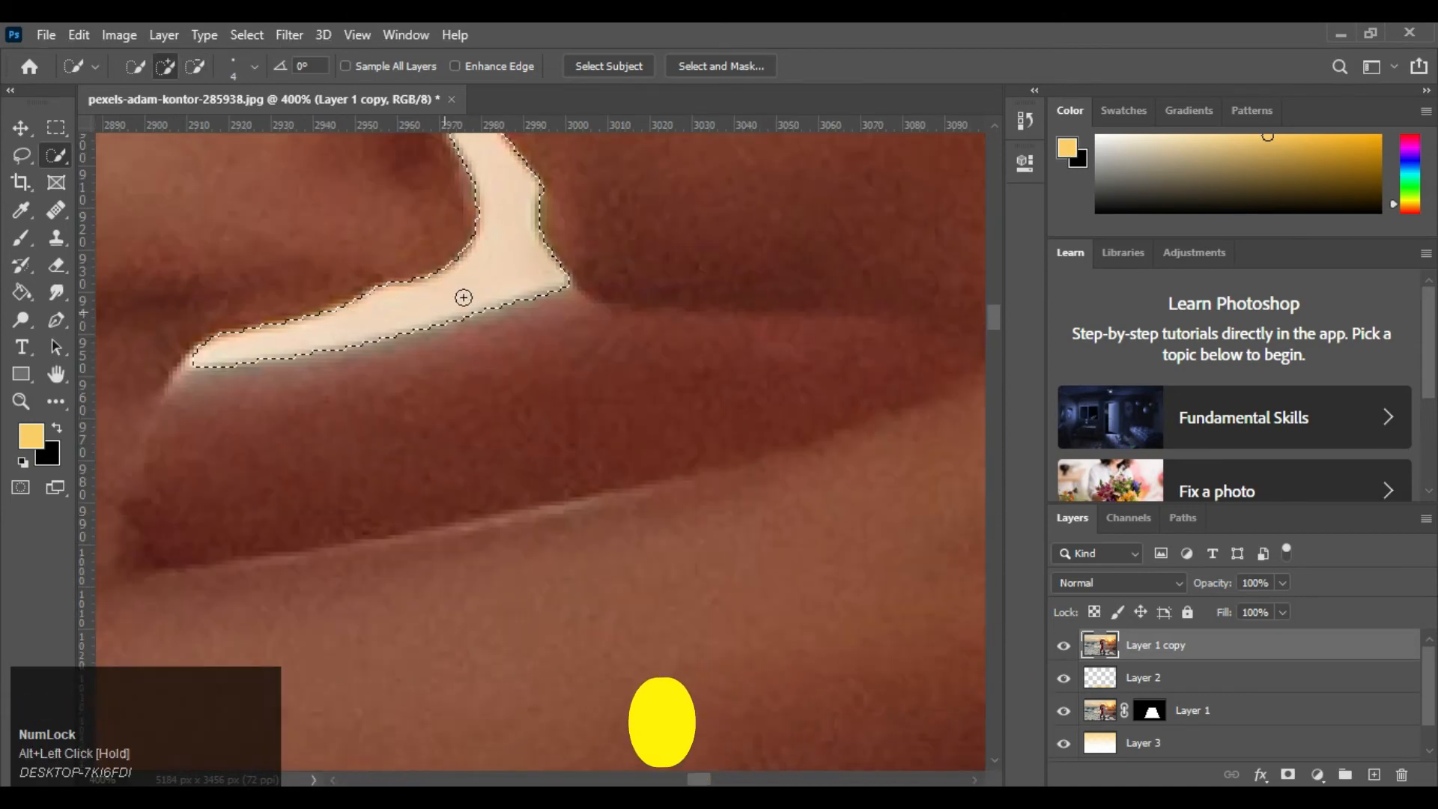
{"action": "left_click_drag", "start_coordinate": [462, 298], "coordinate": [307, 590]}
{"action": "mouse_move", "coordinate": [365, 369]}
{"action": "left_mouse_down"}
{"action": "mouse_move", "coordinate": [498, 530]}
{"action": "mouse_move", "coordinate": [584, 591]}
{"action": "left_mouse_up"}
{"action": "key", "text": "bracketleft"}
{"action": "key", "text": "bracketleft"}
{"action": "key", "text": "bracketleft"}
{"action": "key", "text": "bracketleft"}
{"action": "key", "text": "bracketleft"}
{"action": "left_click", "coordinate": [499, 555], "text": "alt"}
{"action": "left_click_drag", "start_coordinate": [466, 382], "coordinate": [591, 625]}
{"action": "key", "text": "bracketright"}
{"action": "left_click", "coordinate": [522, 419], "text": "alt"}
- Subtract the background gap between the man's white shirt and the woman's wrist and thumb from the couple's selection
{"action": "left_click_drag", "start_coordinate": [540, 459], "coordinate": [471, 353]}
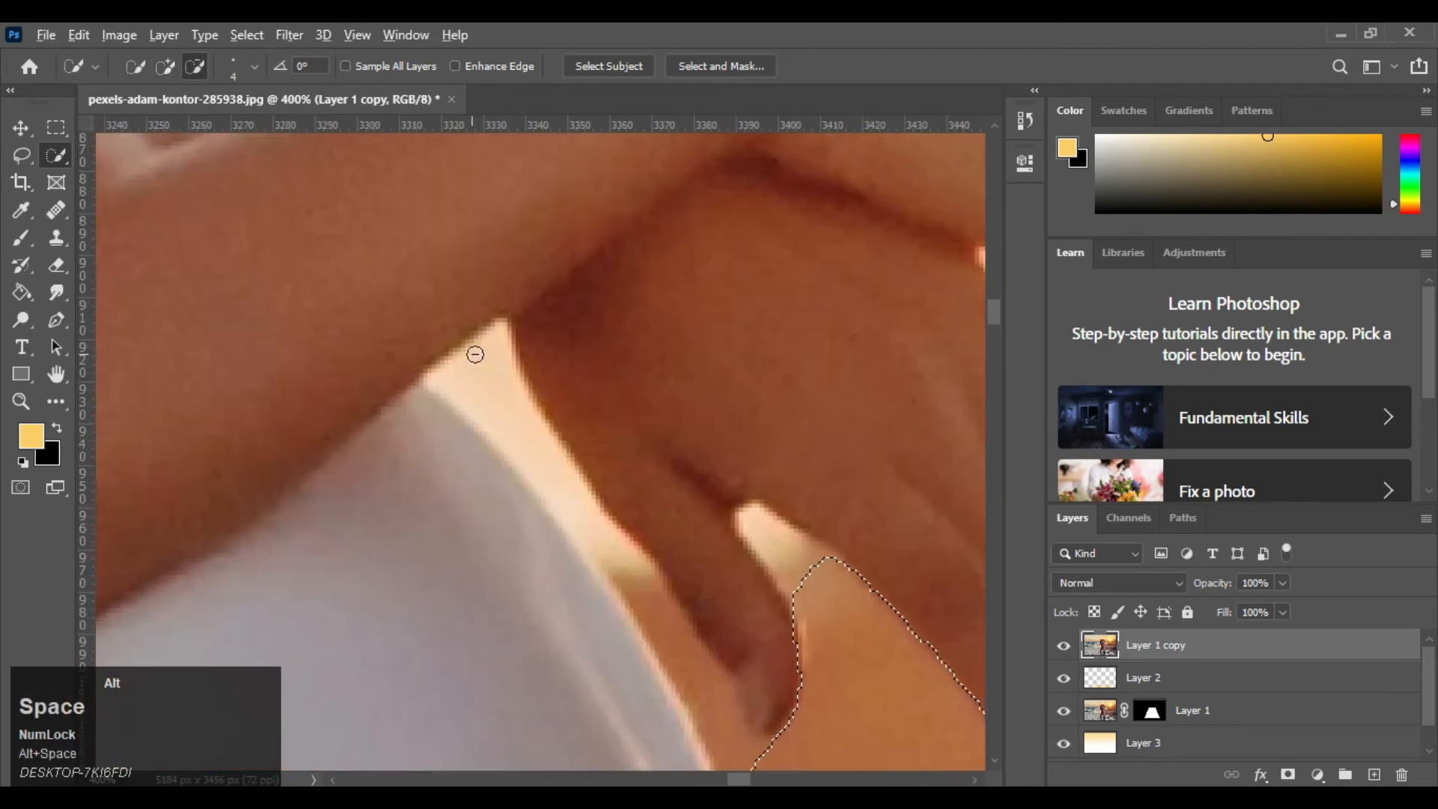
{"action": "left_click", "coordinate": [449, 378], "text": "alt"}
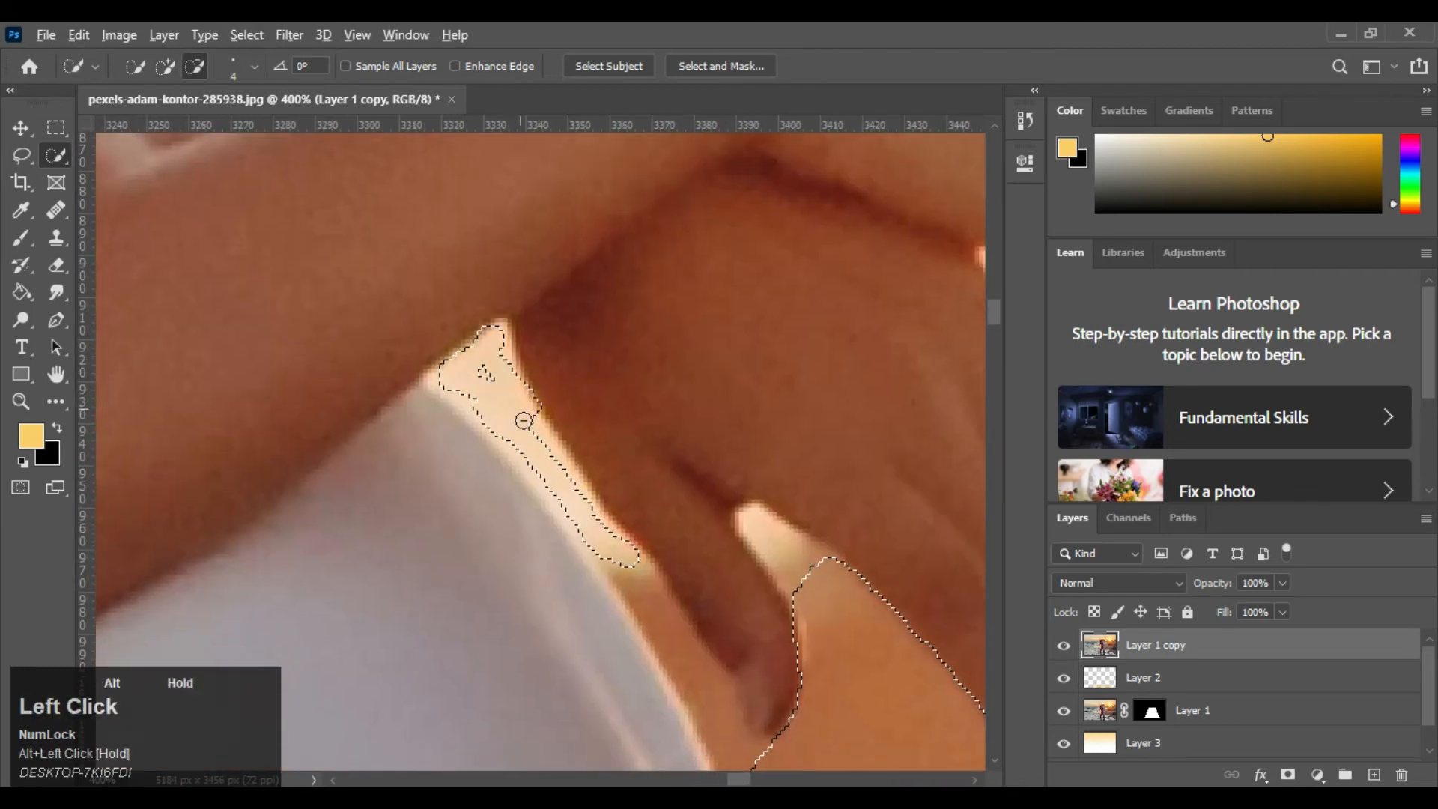
{"action": "left_click_drag", "start_coordinate": [571, 467], "coordinate": [586, 501]}
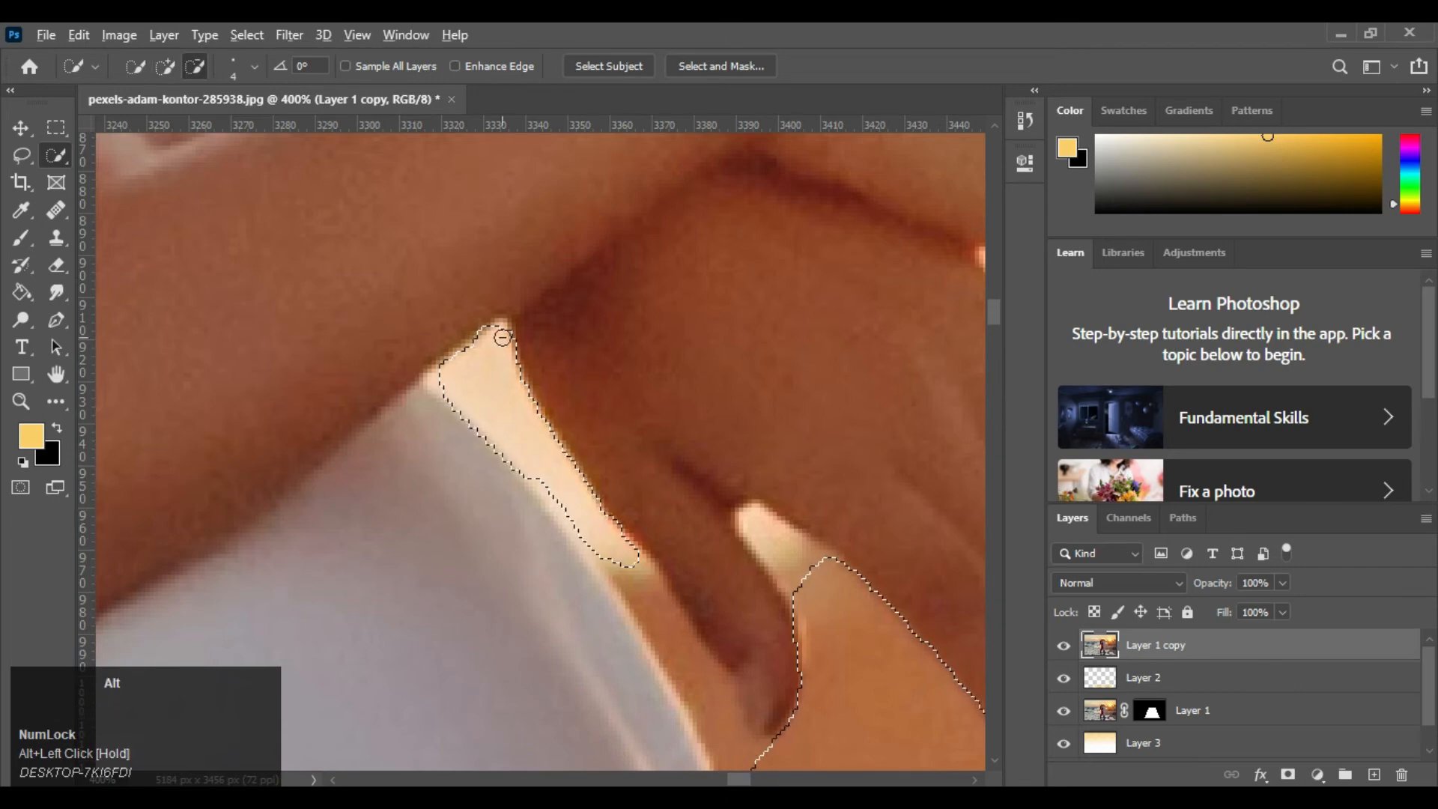
{"action": "left_click_drag", "start_coordinate": [804, 476], "coordinate": [455, 289]}
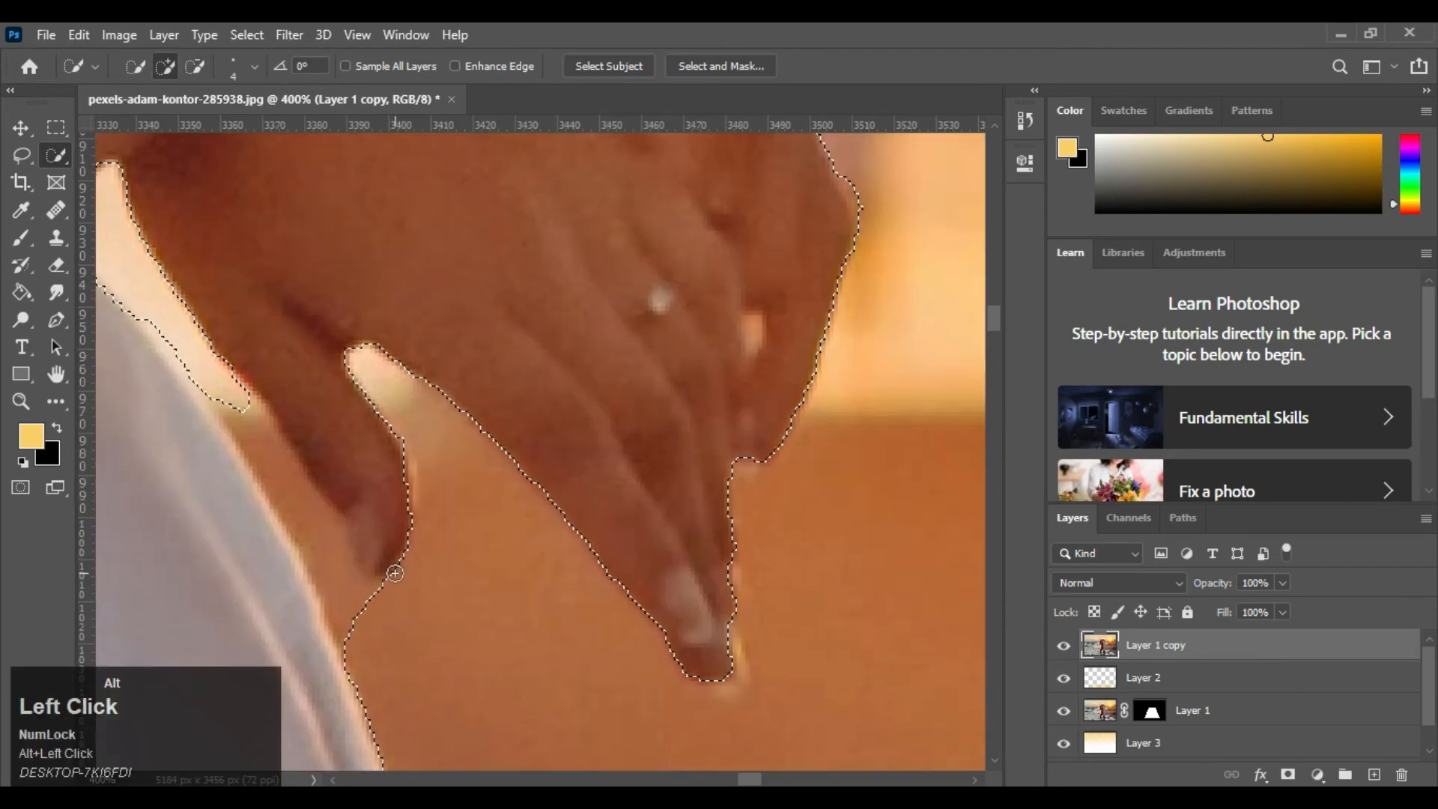
{"action": "mouse_move", "coordinate": [236, 406]}
{"action": "left_mouse_down"}
{"action": "mouse_move", "coordinate": [327, 544]}
{"action": "mouse_move", "coordinate": [349, 615]}
{"action": "mouse_move", "coordinate": [377, 609]}
{"action": "mouse_move", "coordinate": [339, 634]}
{"action": "mouse_move", "coordinate": [372, 648]}
{"action": "left_mouse_up"}
- Subtract the small gaps between the woman's fingers and between her hands from the selection, and correct the outer edge of her hand
{"action": "left_click", "coordinate": [748, 340], "text": "alt"}
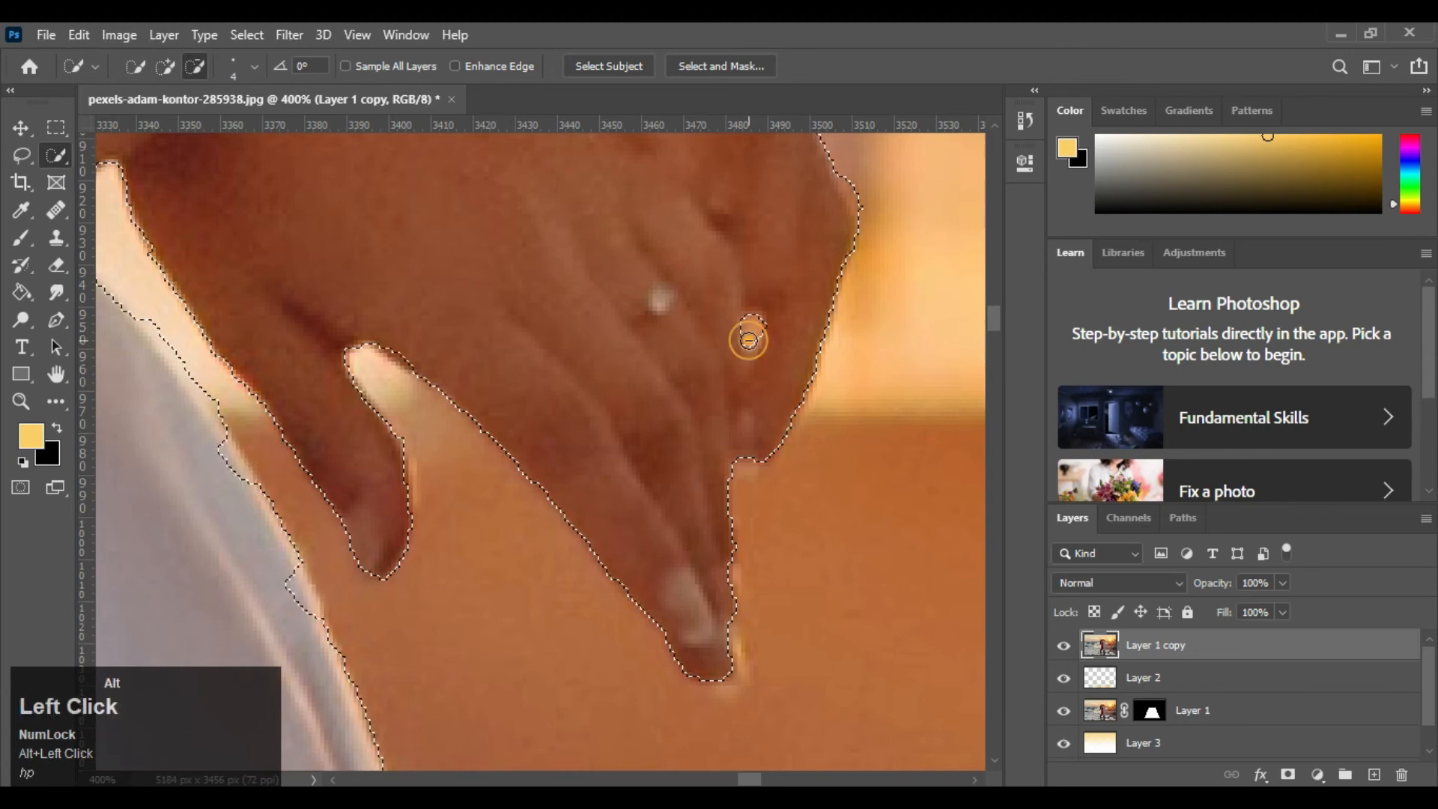
{"action": "mouse_move", "coordinate": [861, 198]}
{"action": "left_mouse_down"}
{"action": "mouse_move", "coordinate": [866, 230]}
{"action": "mouse_move", "coordinate": [847, 285]}
{"action": "left_mouse_up"}
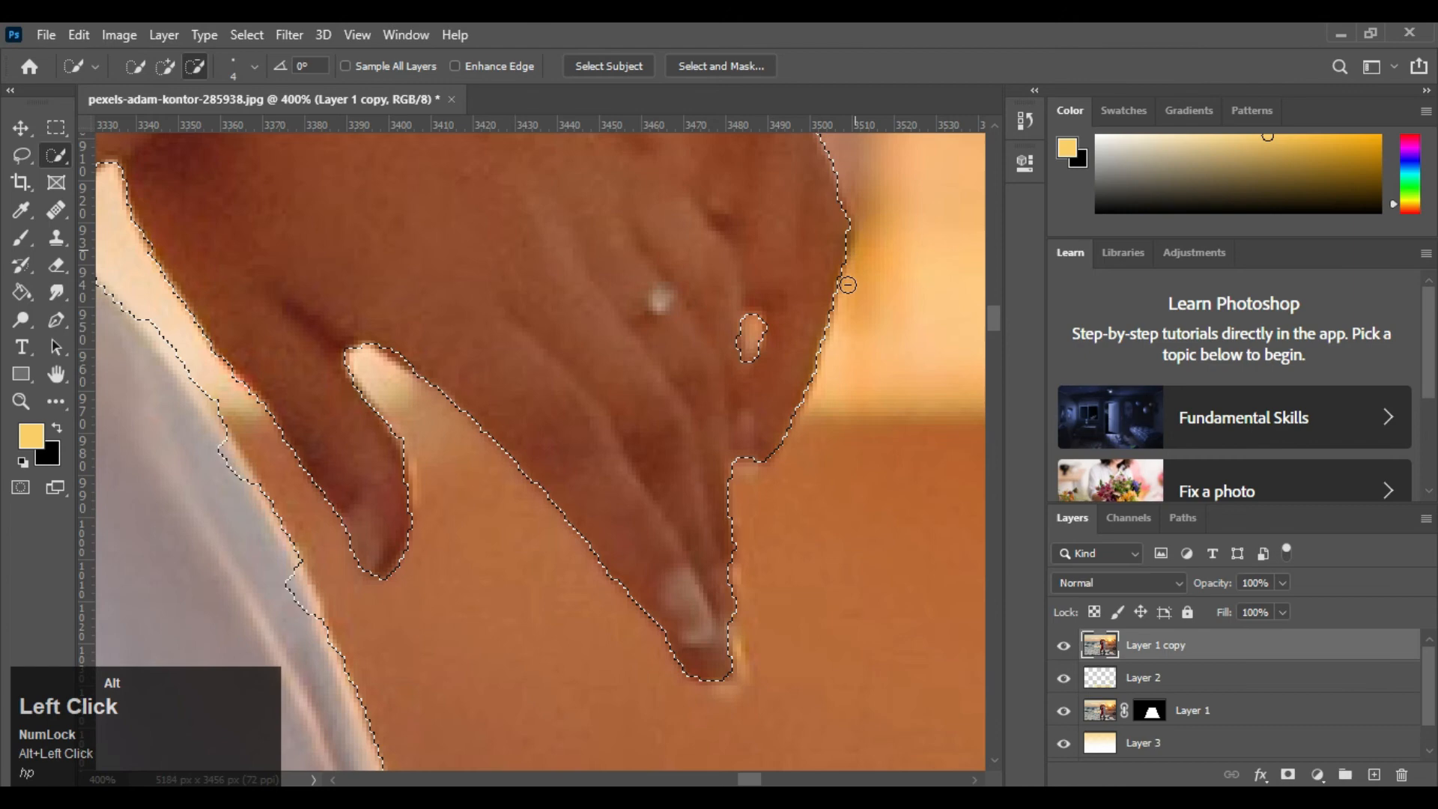
{"action": "left_click", "coordinate": [841, 212], "text": "shift"}
{"action": "key", "text": "ctrl+minus"}
{"action": "left_click", "coordinate": [573, 278], "text": "alt"}
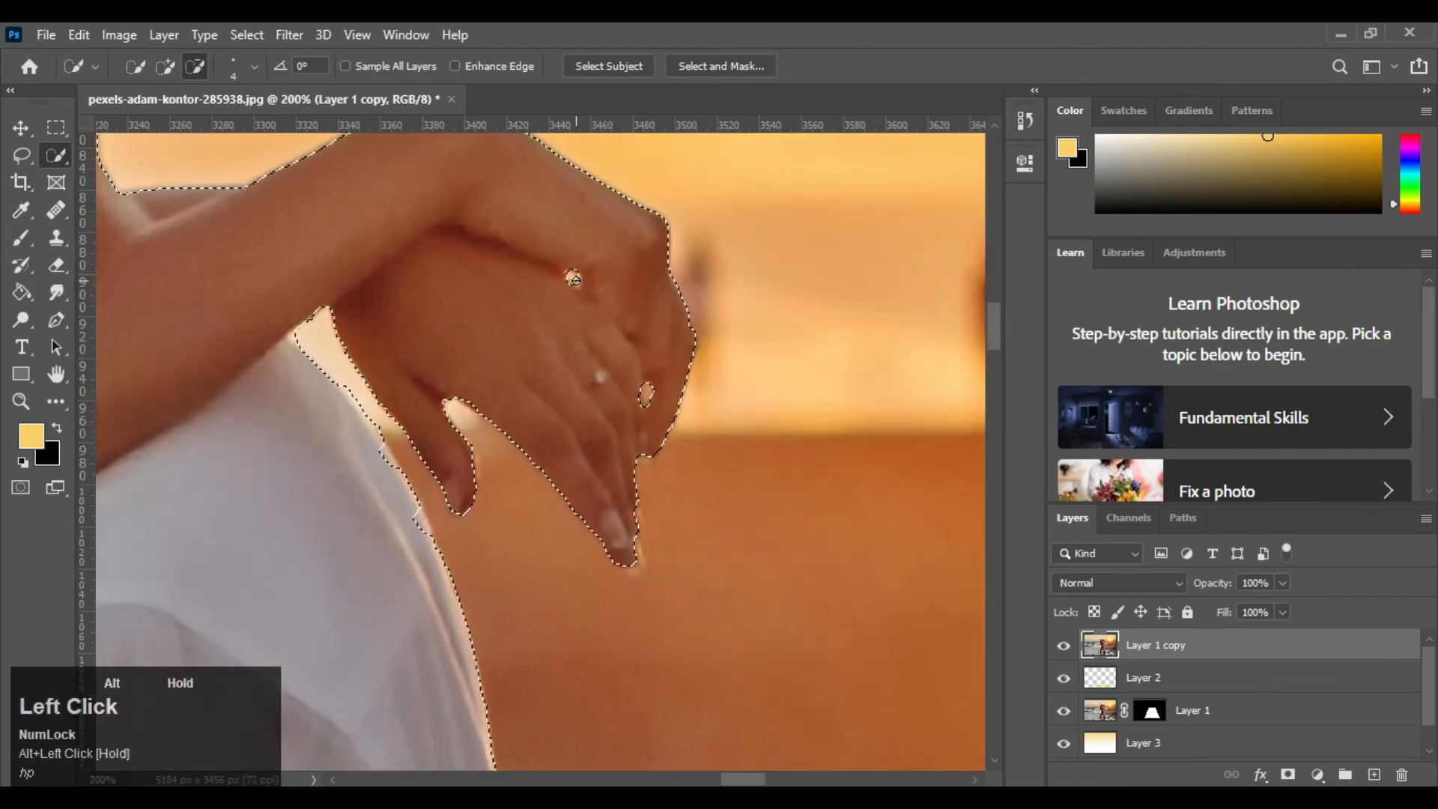
- Open the selection in Select and Mask and examine the couple's cutout edges, from the faces and hair to the full figures
{"action": "left_click_drag", "start_coordinate": [295, 263], "coordinate": [1168, 517]}
{"action": "left_click_drag", "start_coordinate": [334, 473], "coordinate": [683, 603]}
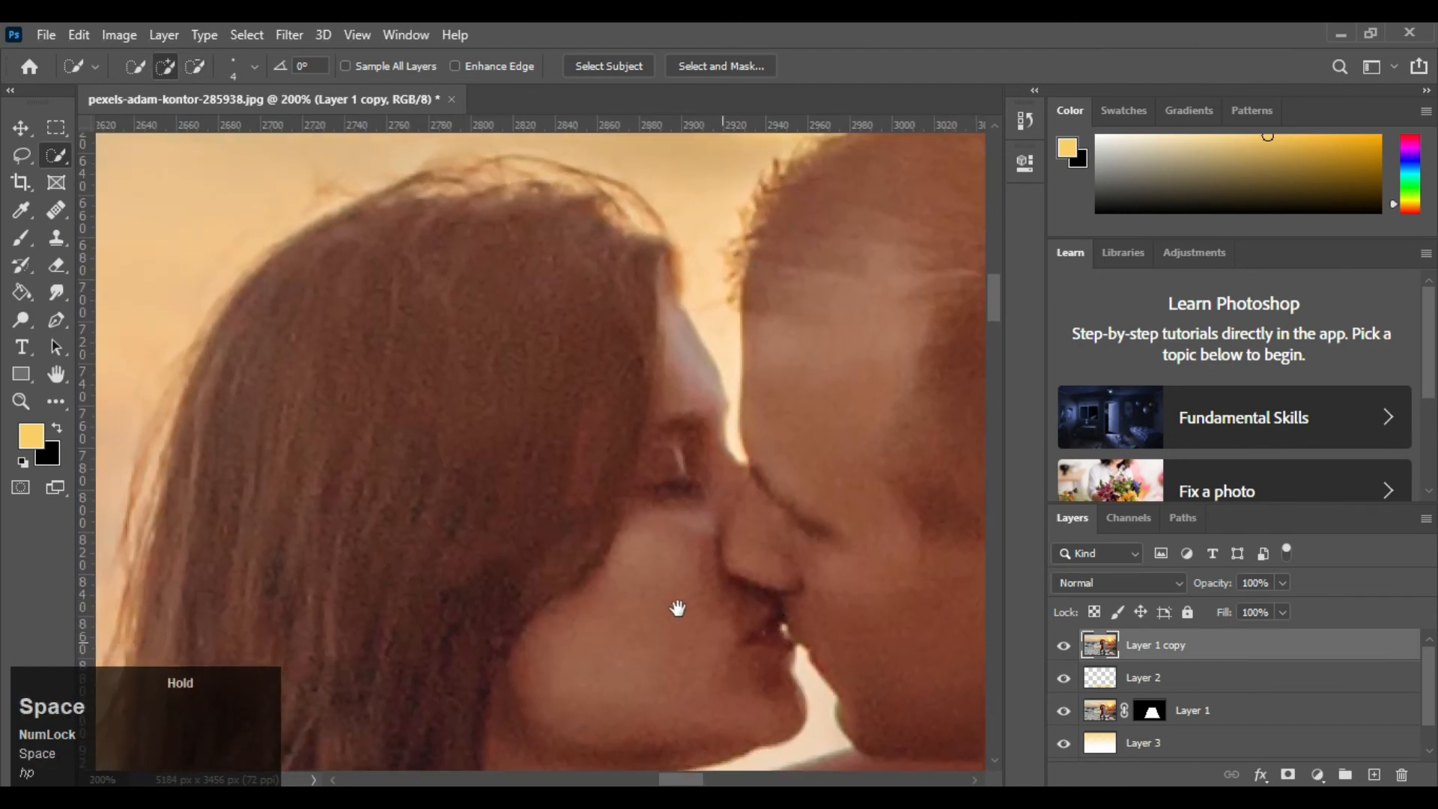
{"action": "left_click", "coordinate": [734, 65]}
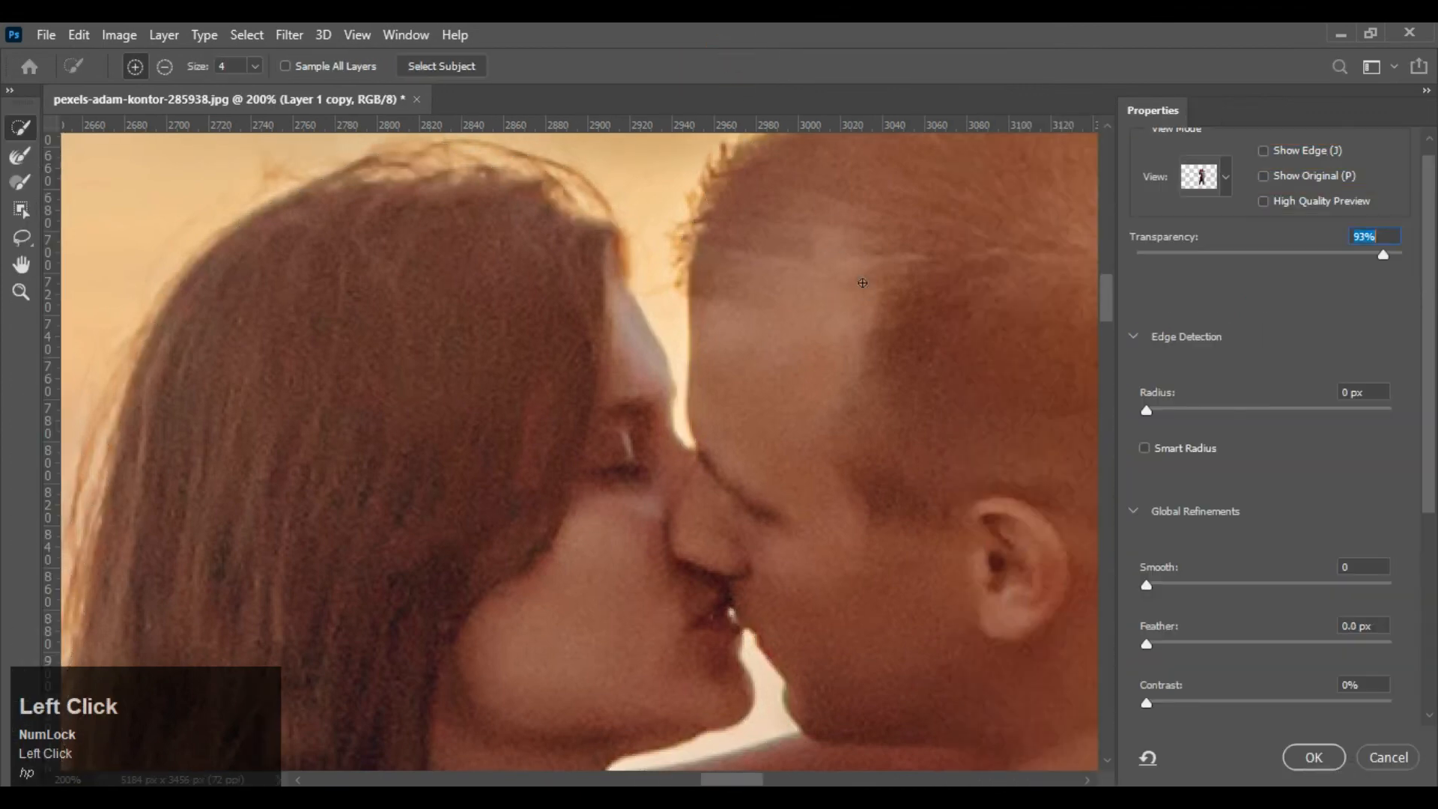
{"action": "key", "text": "ctrl+minus"}
{"action": "key", "text": "ctrl+minus"}
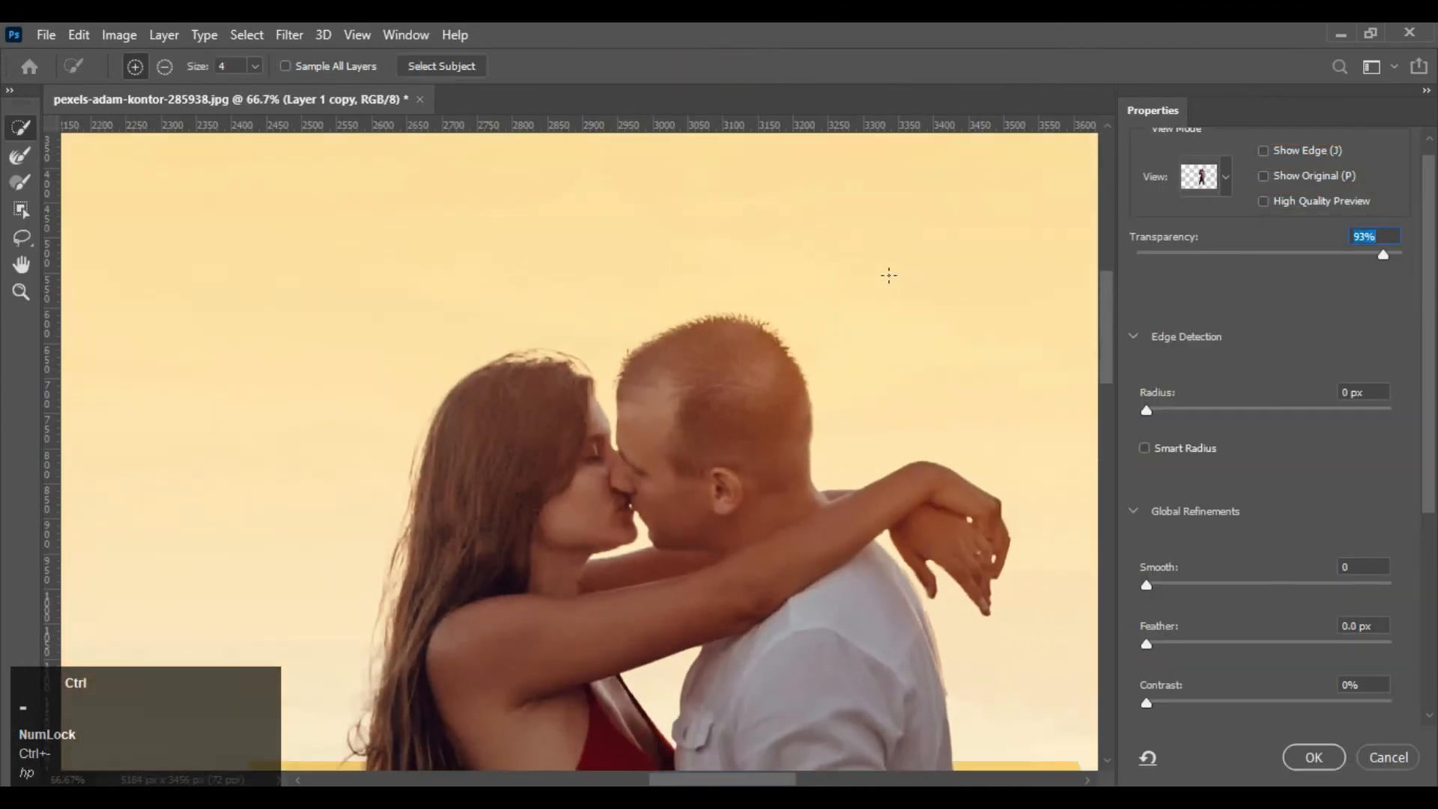
{"action": "key", "text": "ctrl+minus"}
{"action": "key", "text": "ctrl+minus"}
{"action": "key", "text": "ctrl+minus"}
{"action": "key", "text": "ctrl+minus"}
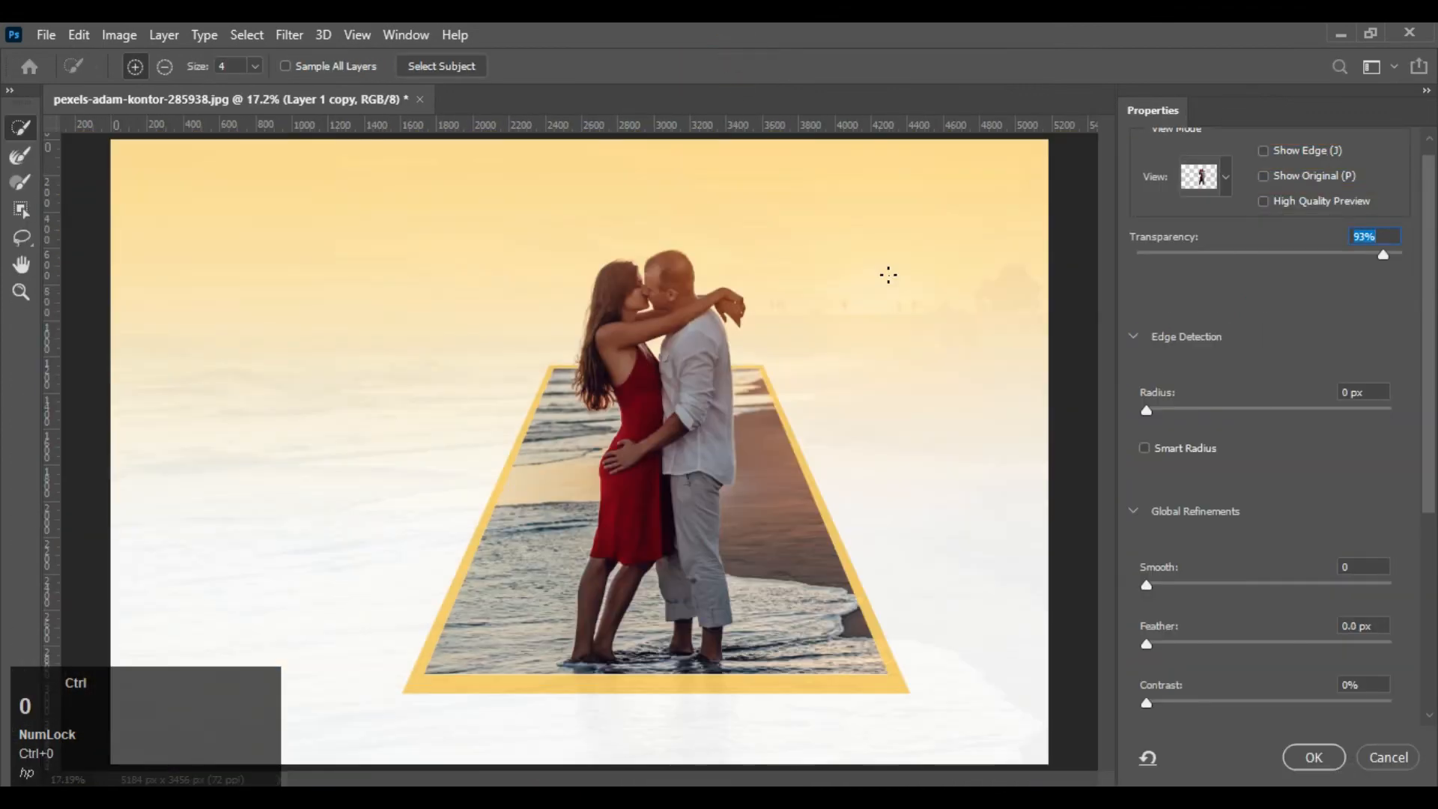
{"action": "key", "text": "ctrl+equal"}
{"action": "key", "text": "ctrl+equal"}
{"action": "key", "text": "ctrl+equal"}
{"action": "key", "text": "space"}
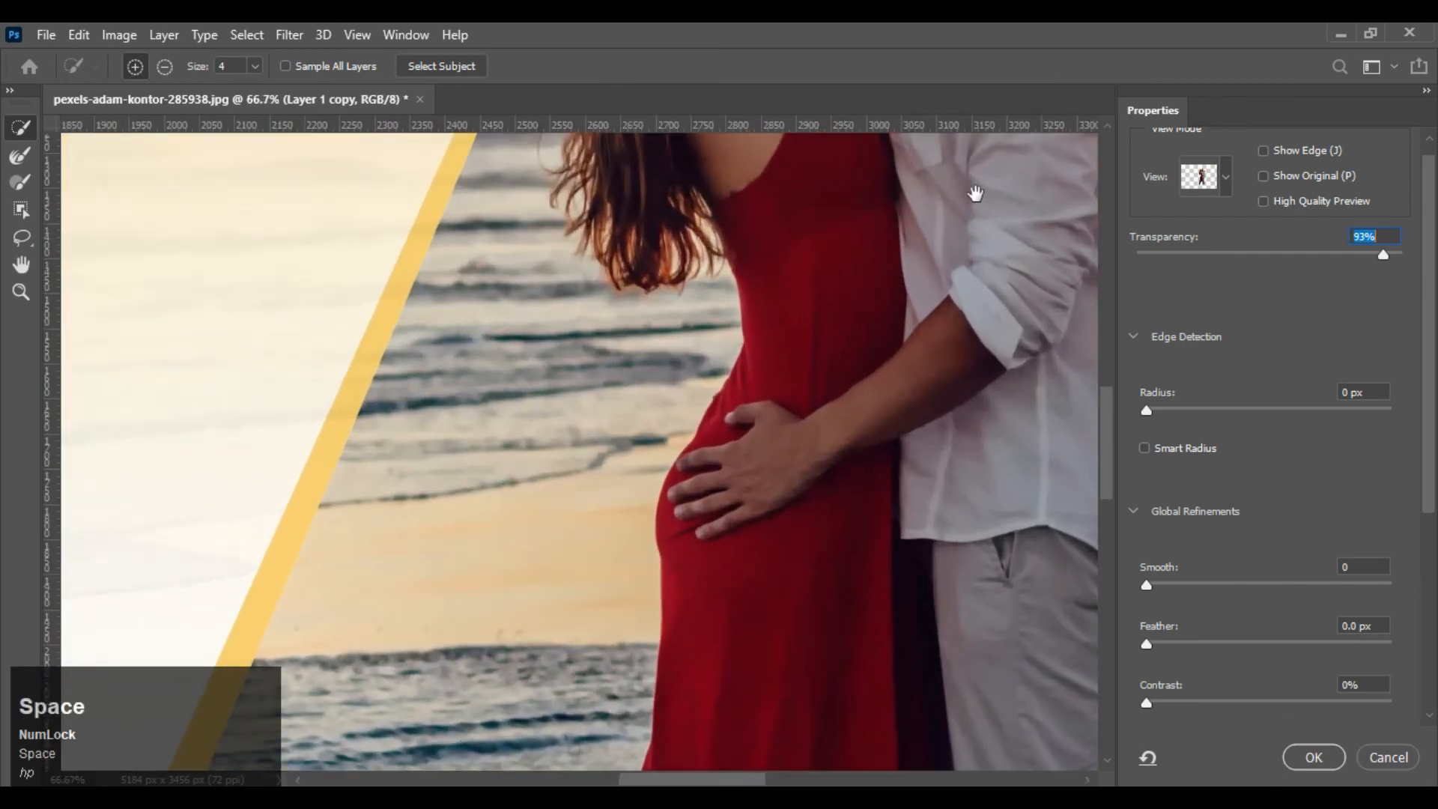
{"action": "left_click_drag", "start_coordinate": [973, 192], "coordinate": [705, 600]}
{"action": "key", "text": "space"}
{"action": "mouse_move", "coordinate": [578, 437]}
{"action": "left_mouse_down"}
{"action": "mouse_move", "coordinate": [618, 539]}
{"action": "mouse_move", "coordinate": [610, 530]}
{"action": "left_mouse_up"}
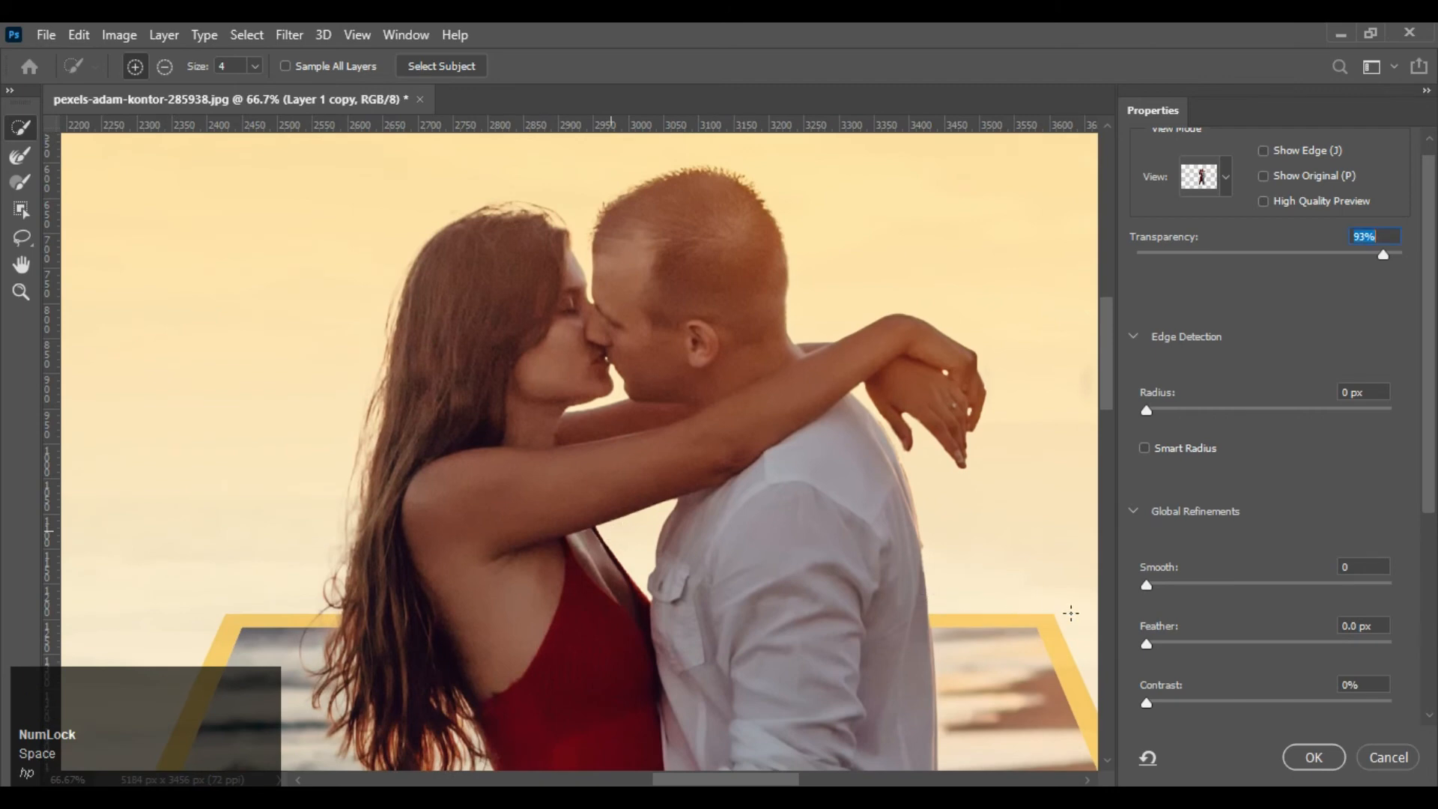
- Accept the selection in Select and Mask and apply it as a layer mask on Layer 1 copy
{"action": "left_click", "coordinate": [1315, 767]}
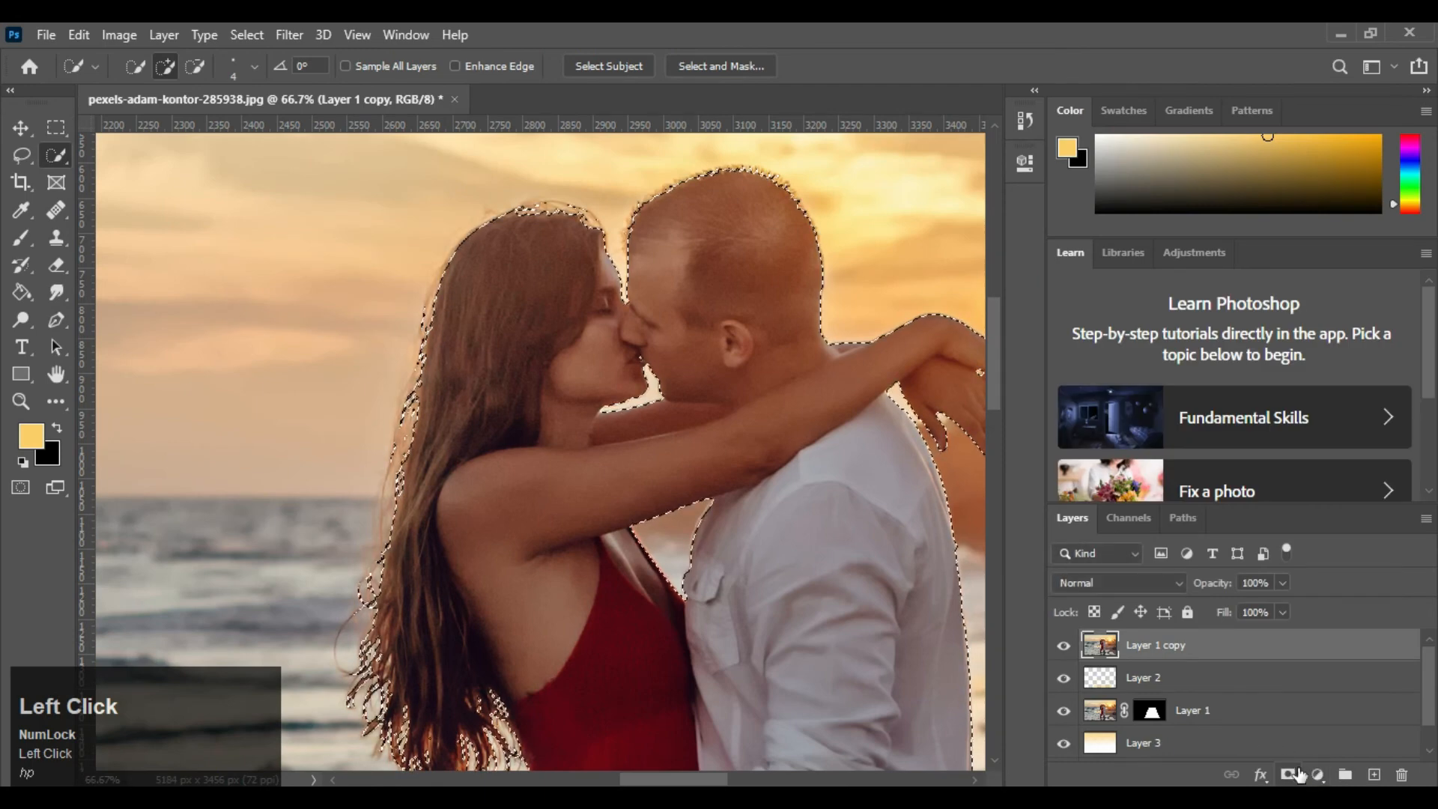
{"action": "left_click", "coordinate": [1289, 774]}
{"action": "key", "text": "ctrl+0"}
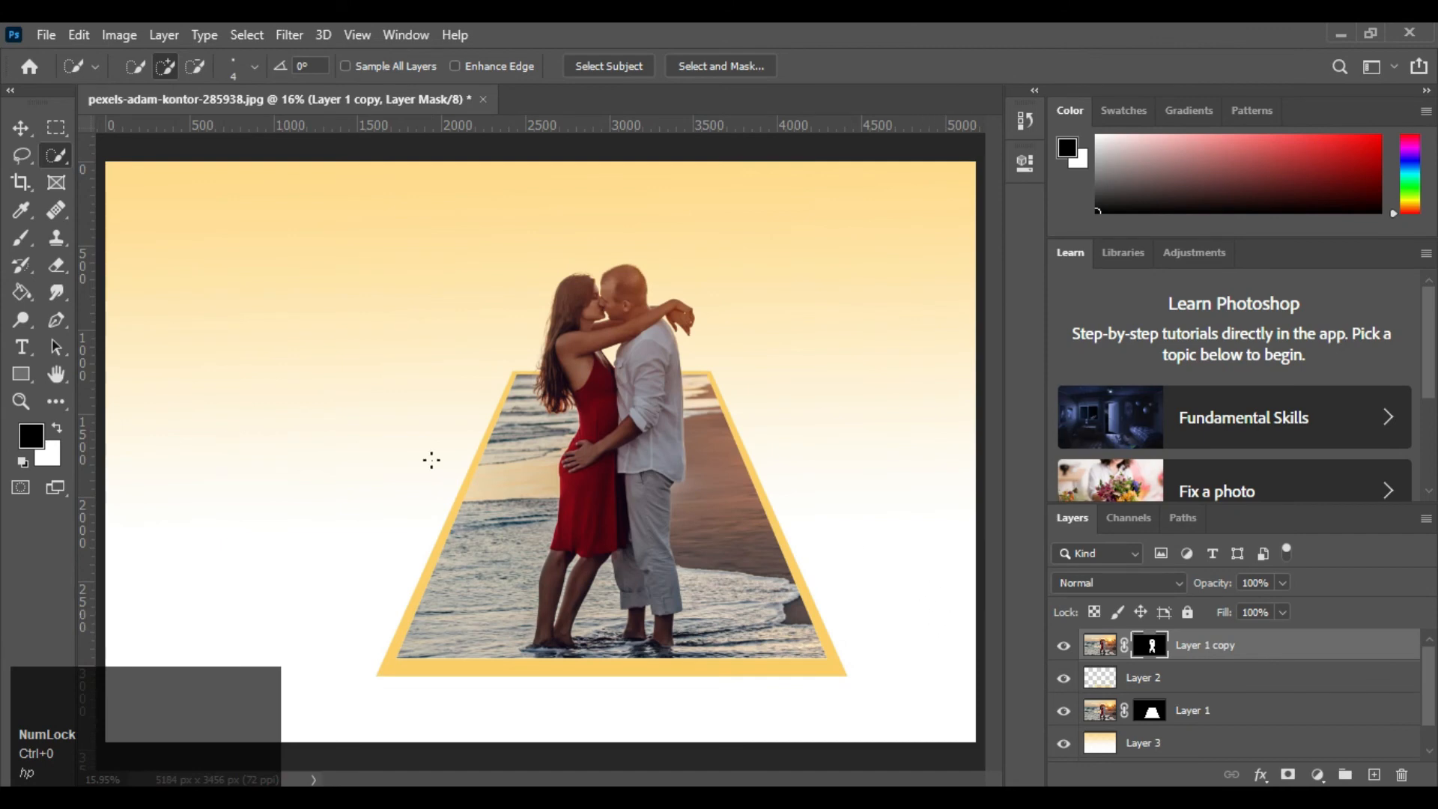
- With the Crop tool, bring both side edges of the crop in close to the base corners of the yellow frame
{"action": "left_click", "coordinate": [18, 186]}
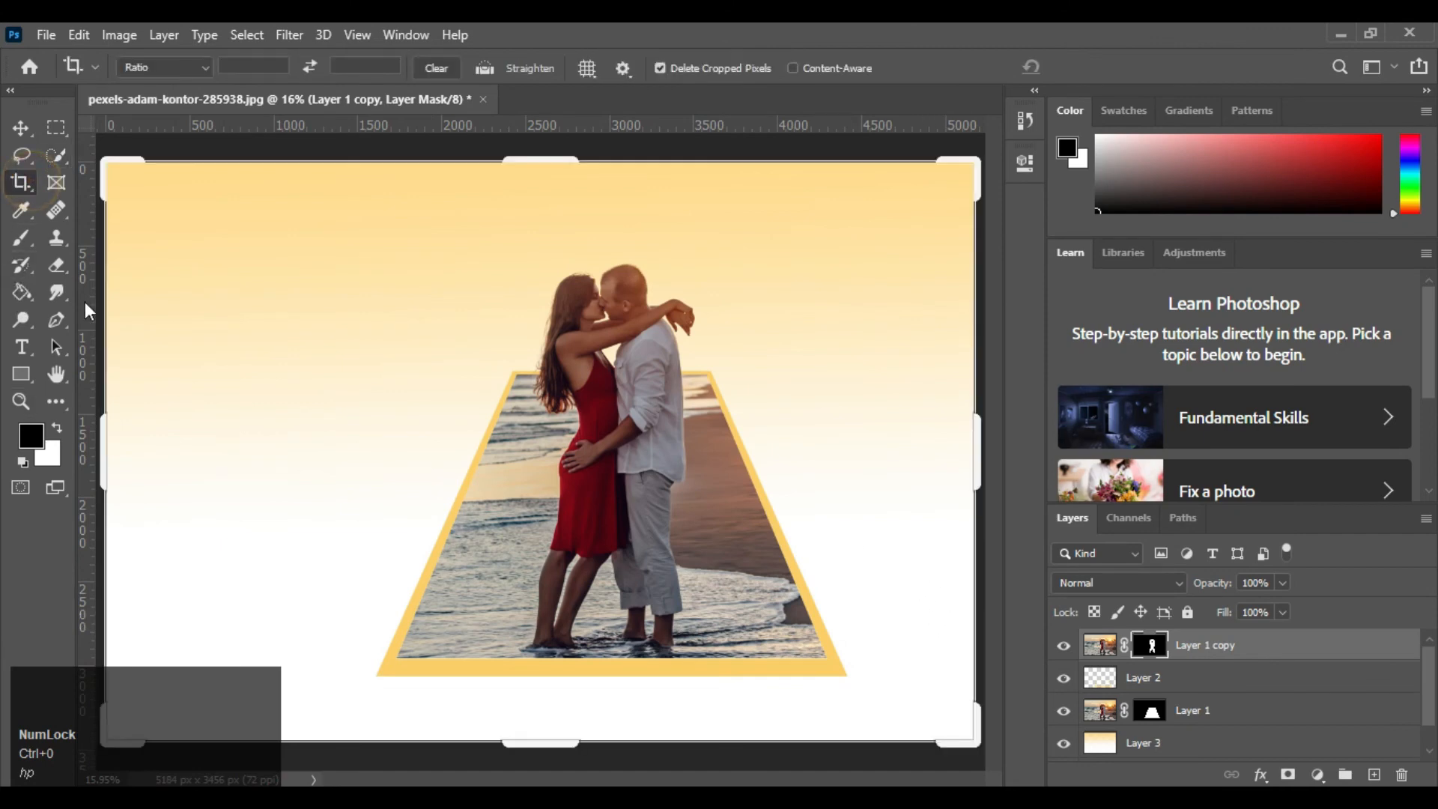
{"action": "left_click_drag", "start_coordinate": [105, 437], "coordinate": [234, 463]}
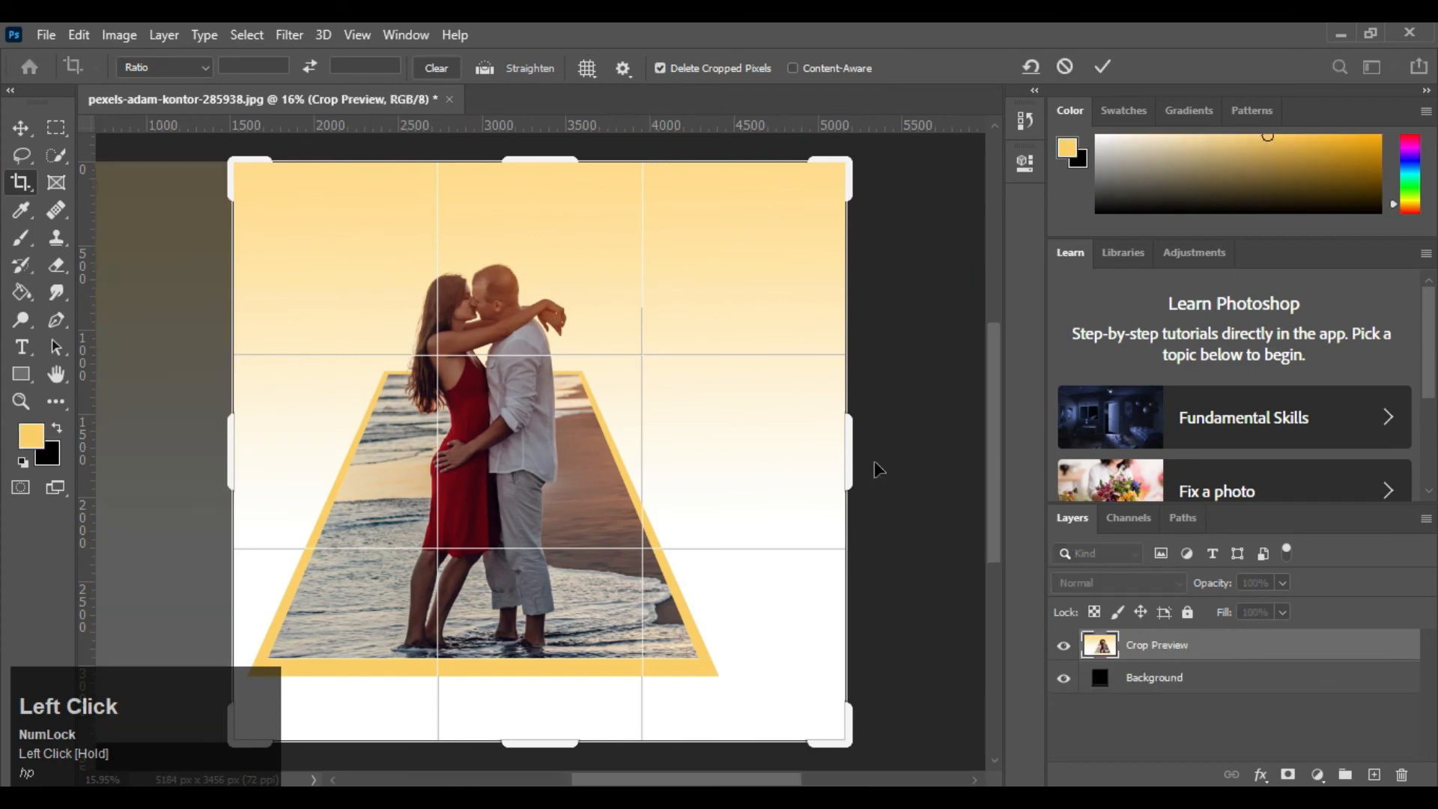
{"action": "left_click_drag", "start_coordinate": [848, 461], "coordinate": [784, 475]}
{"action": "key", "text": "Left"}
{"action": "key", "text": "Left"}
{"action": "key", "text": "Left"}
{"action": "key", "text": "Left"}
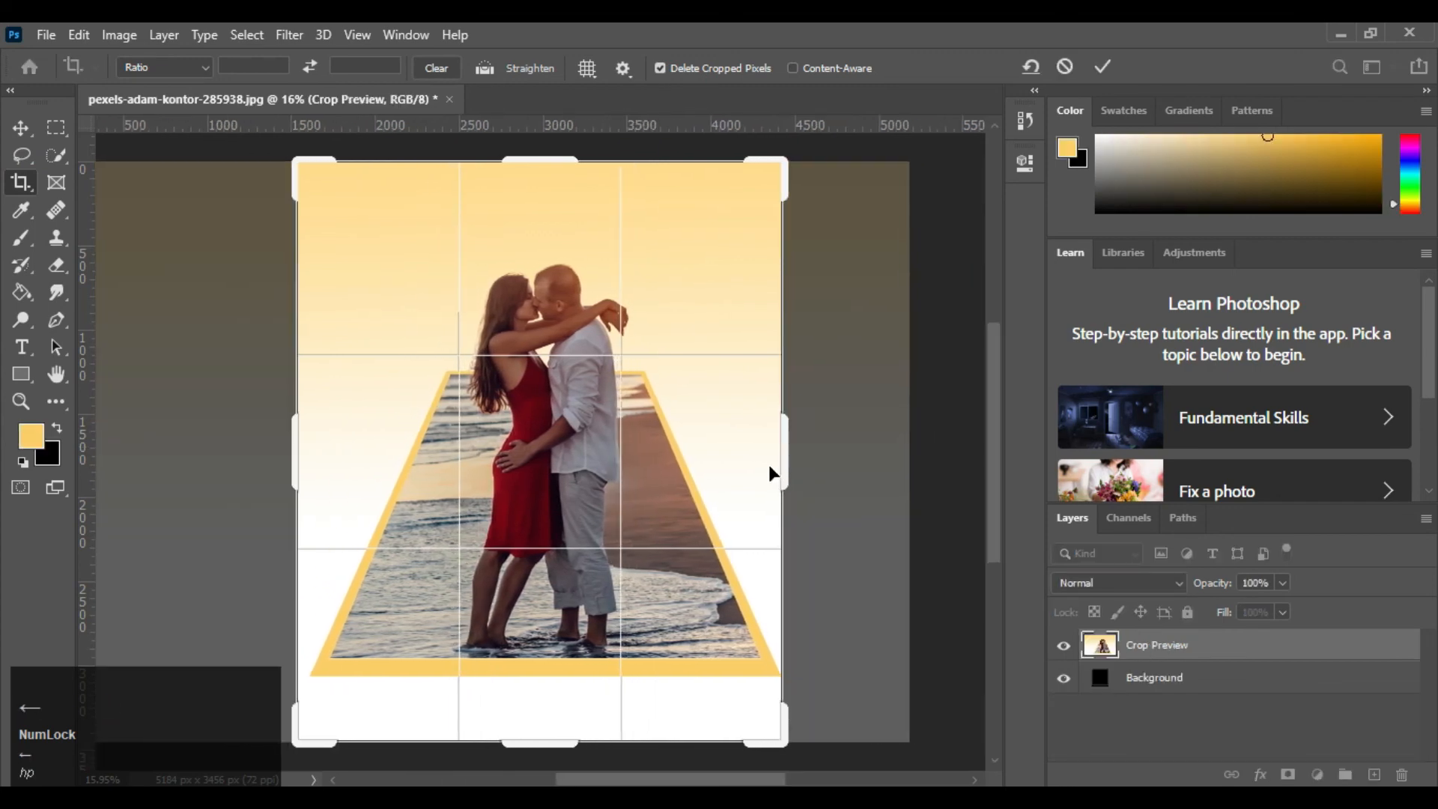
- Tighten the crop's sides to the frame's base corners, raise its lower edge to a height of about 3118 px, and apply the crop
{"action": "left_click_drag", "start_coordinate": [289, 443], "coordinate": [289, 442]}
{"action": "key", "text": "Left"}
{"action": "key", "text": "Left"}
{"action": "key", "text": "Left"}
{"action": "key", "text": "Left"}
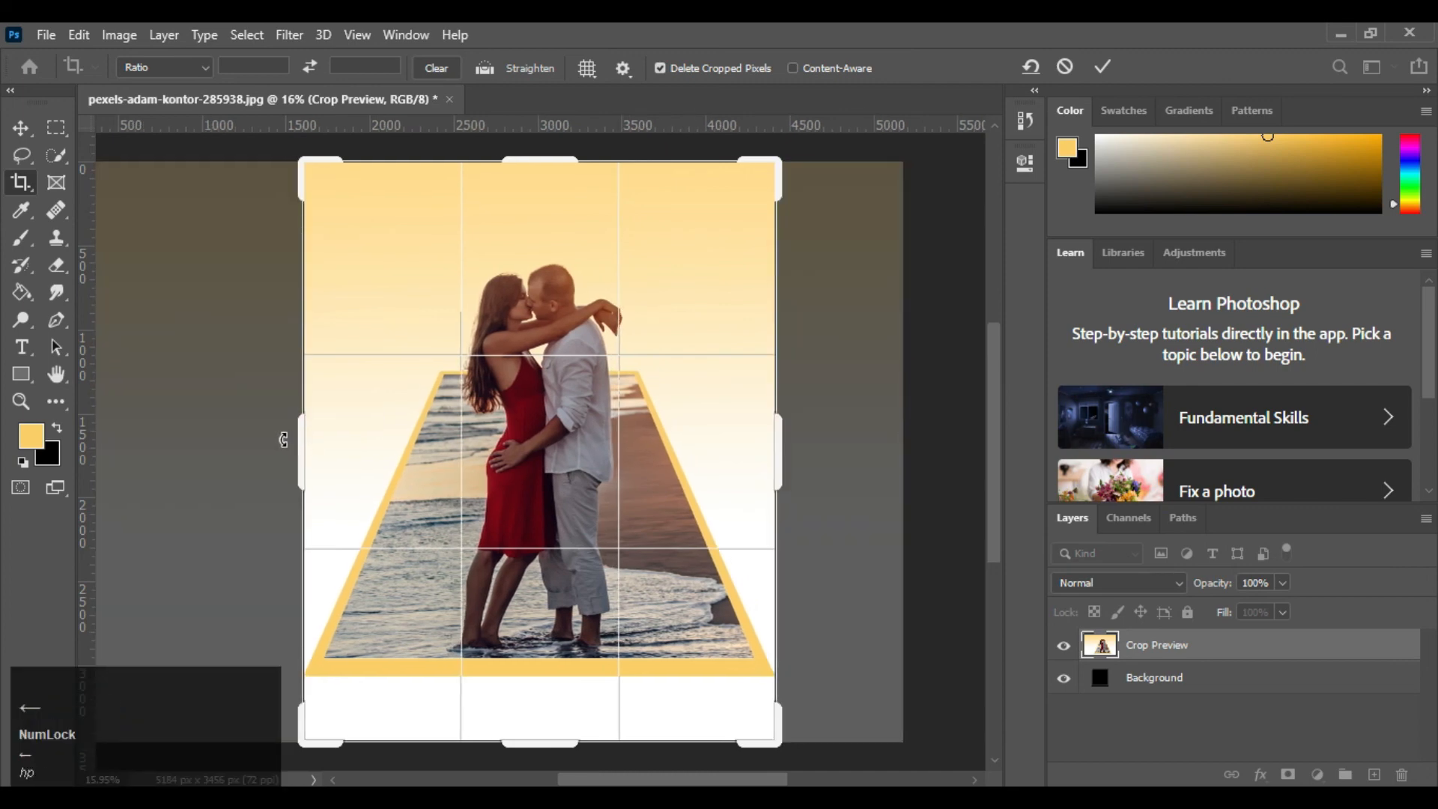
{"action": "left_click_drag", "start_coordinate": [530, 743], "coordinate": [531, 713]}
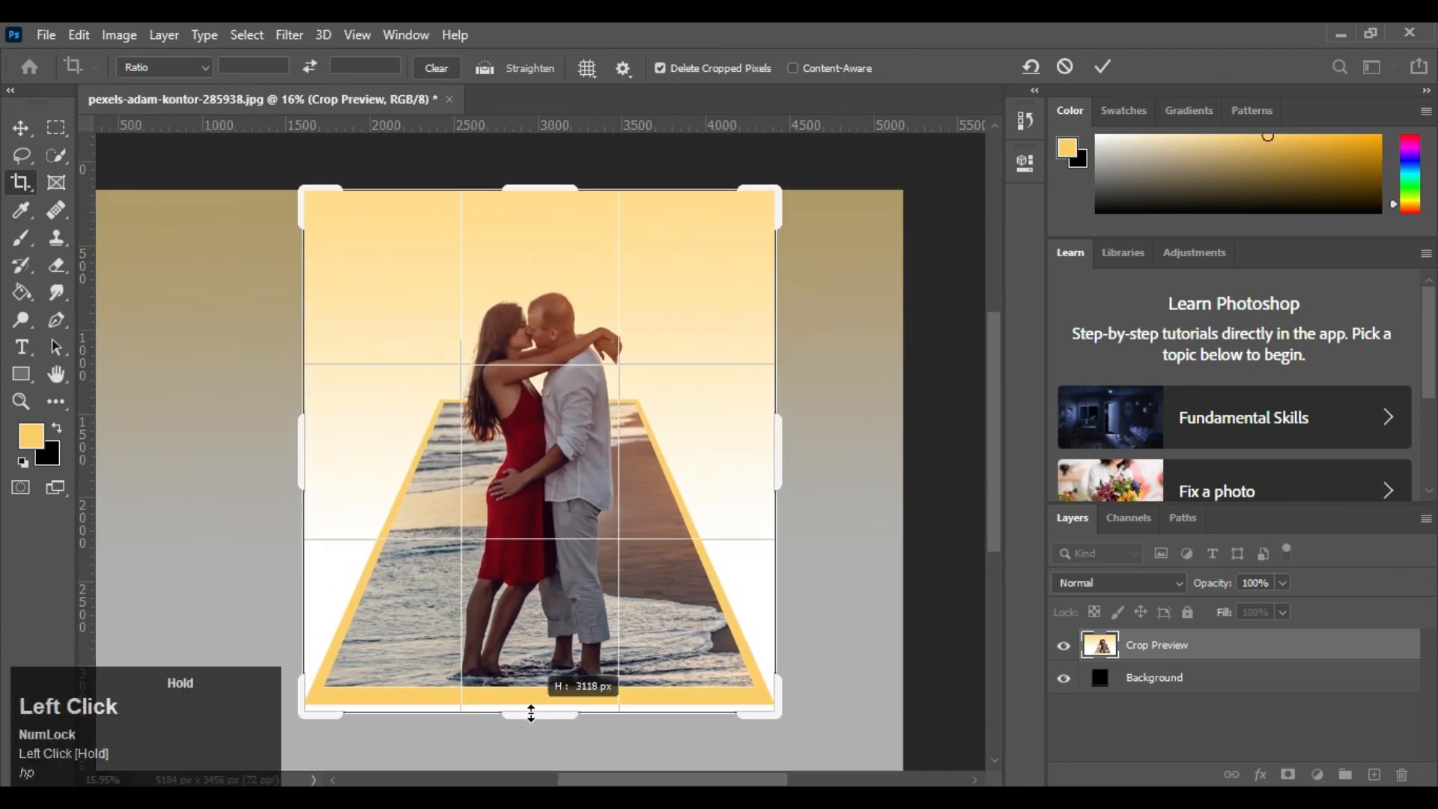
{"action": "left_click", "coordinate": [1104, 66]}
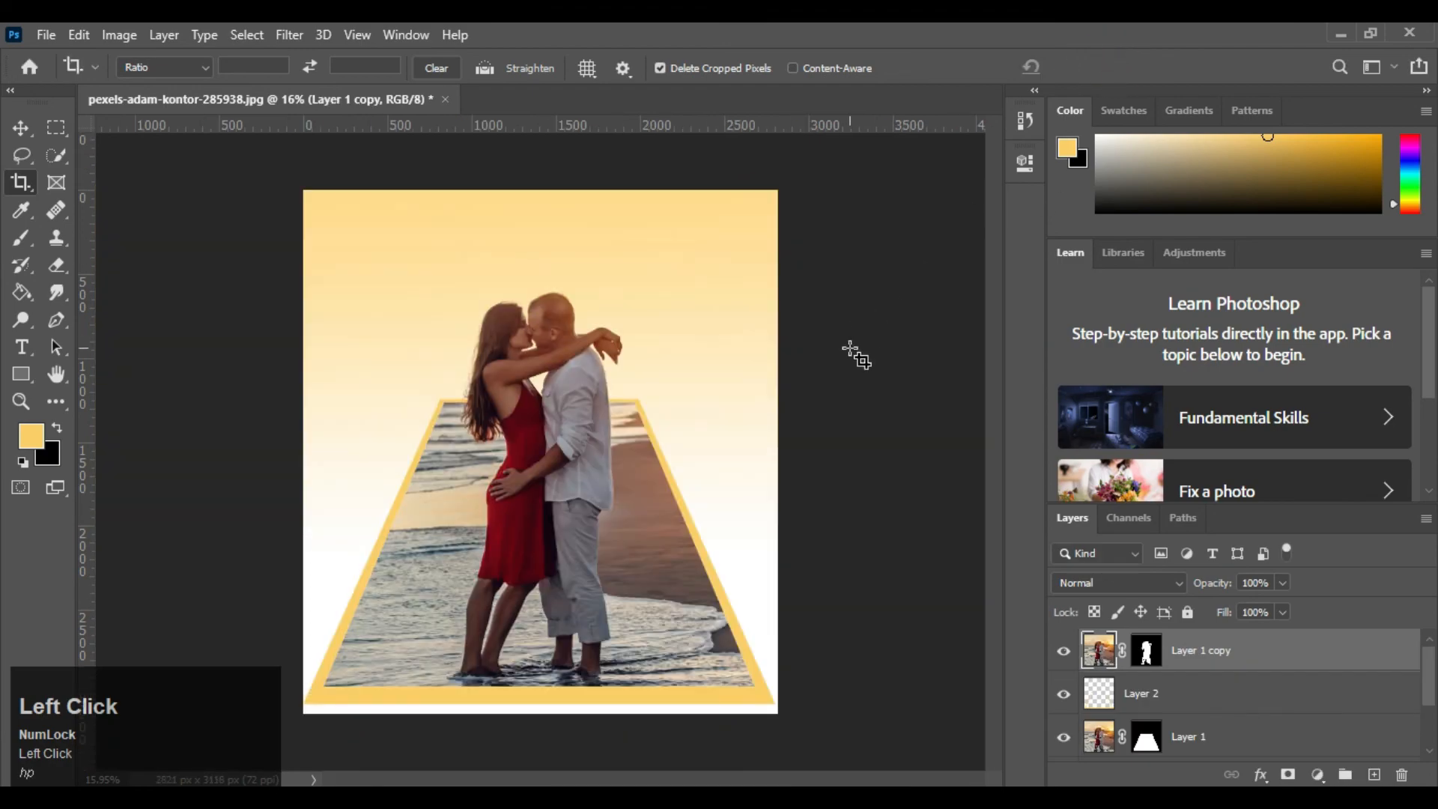